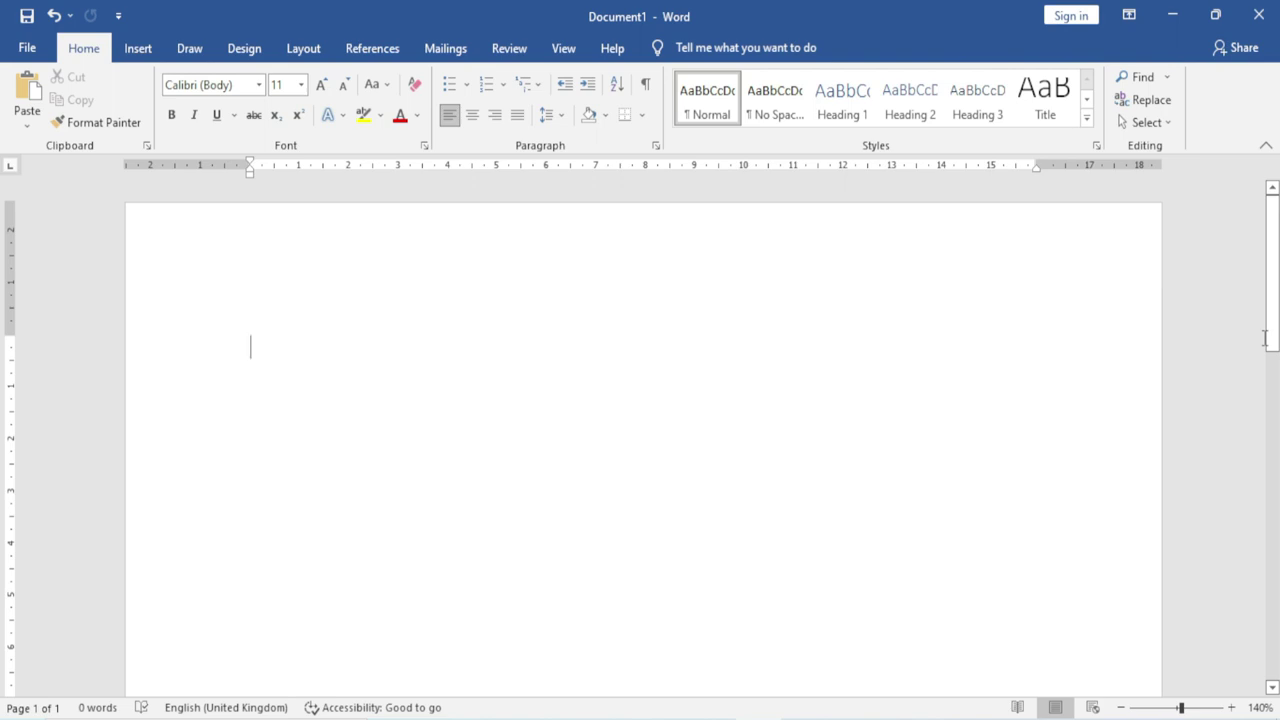
- Generate sample text with =rand(), producing five paragraphs of 239 words
text(=rand)
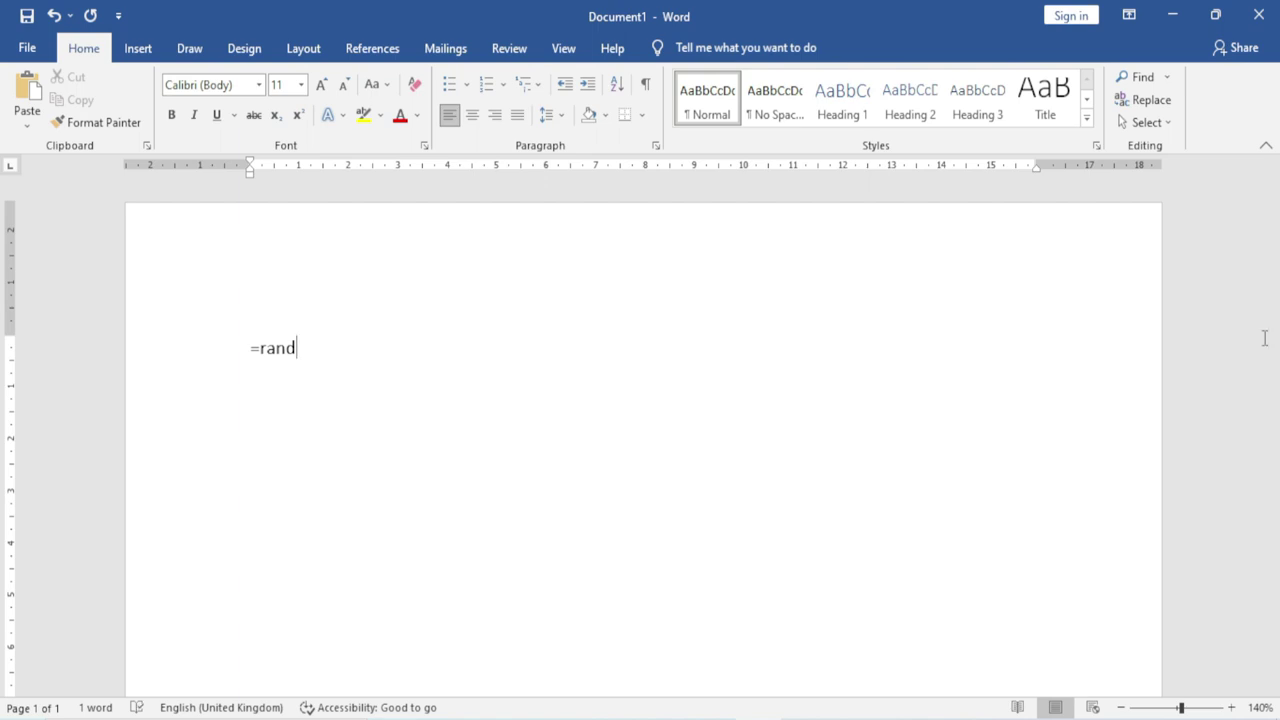
text(())
key(Return)
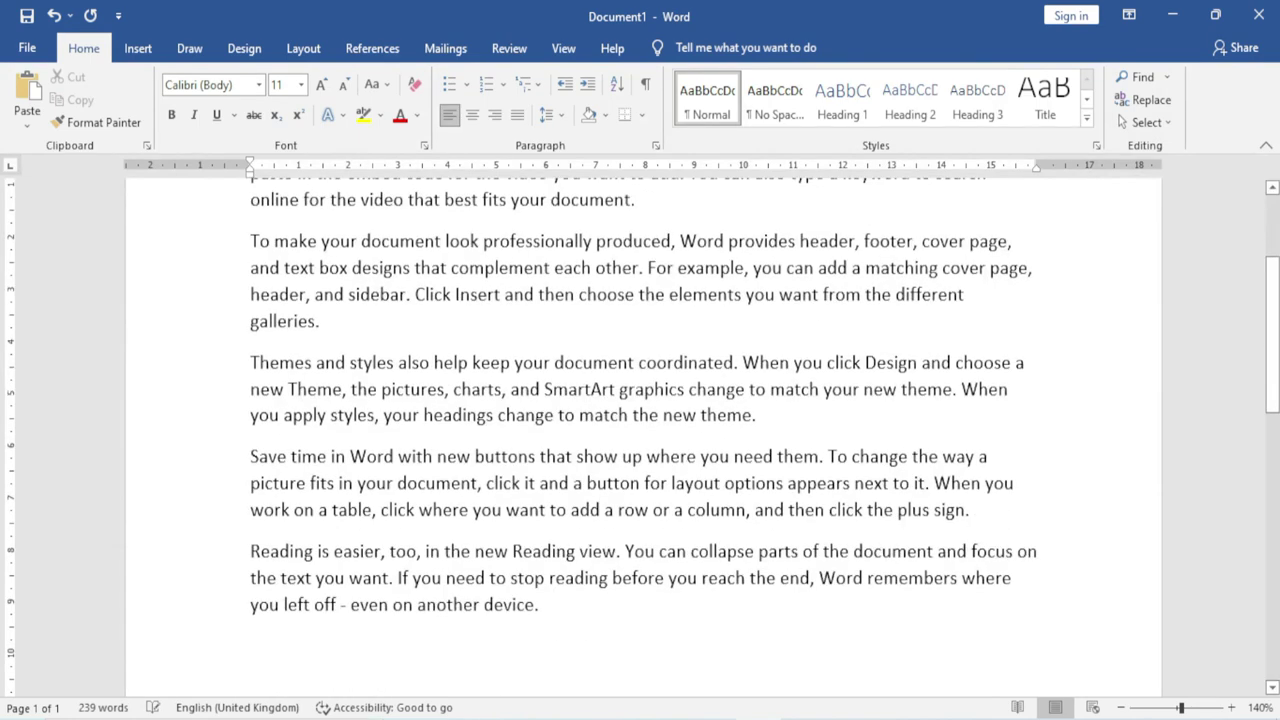
scroll(255, 316, up, 3)
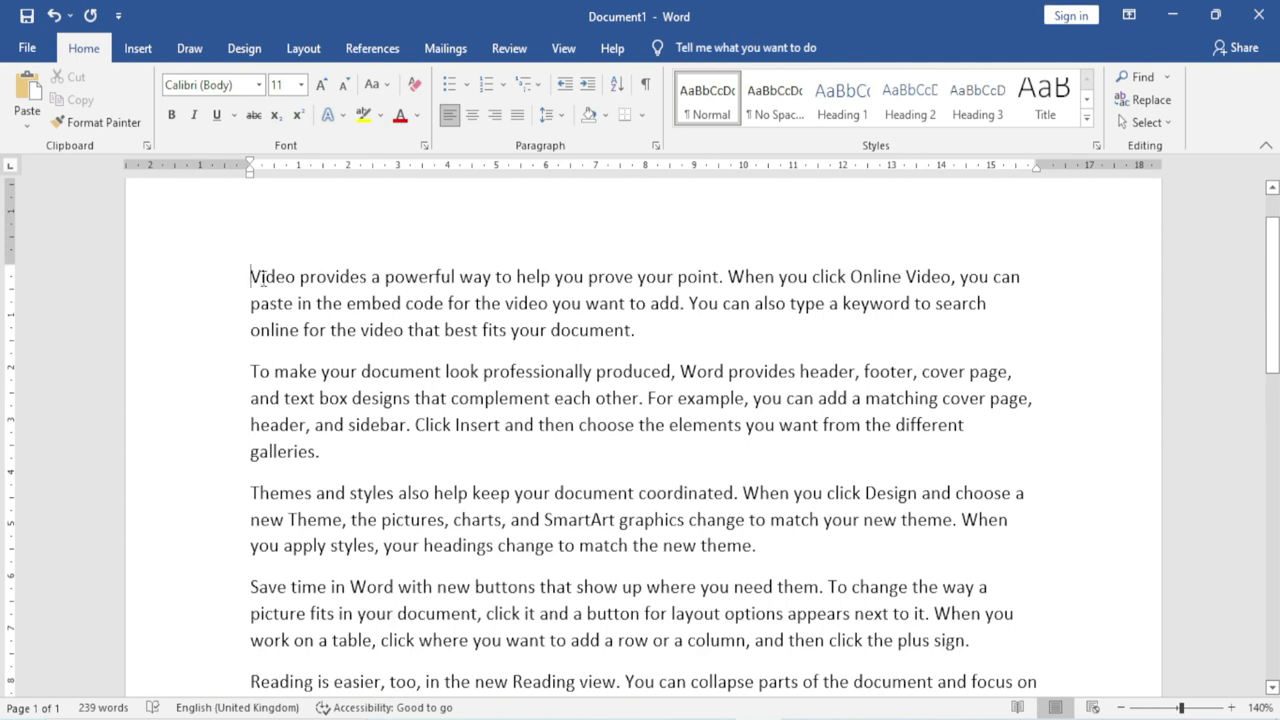
- Cut the opening 'Video provides a powerful way…' paragraph and paste it at the document's end
drag(248, 276, 652, 334)
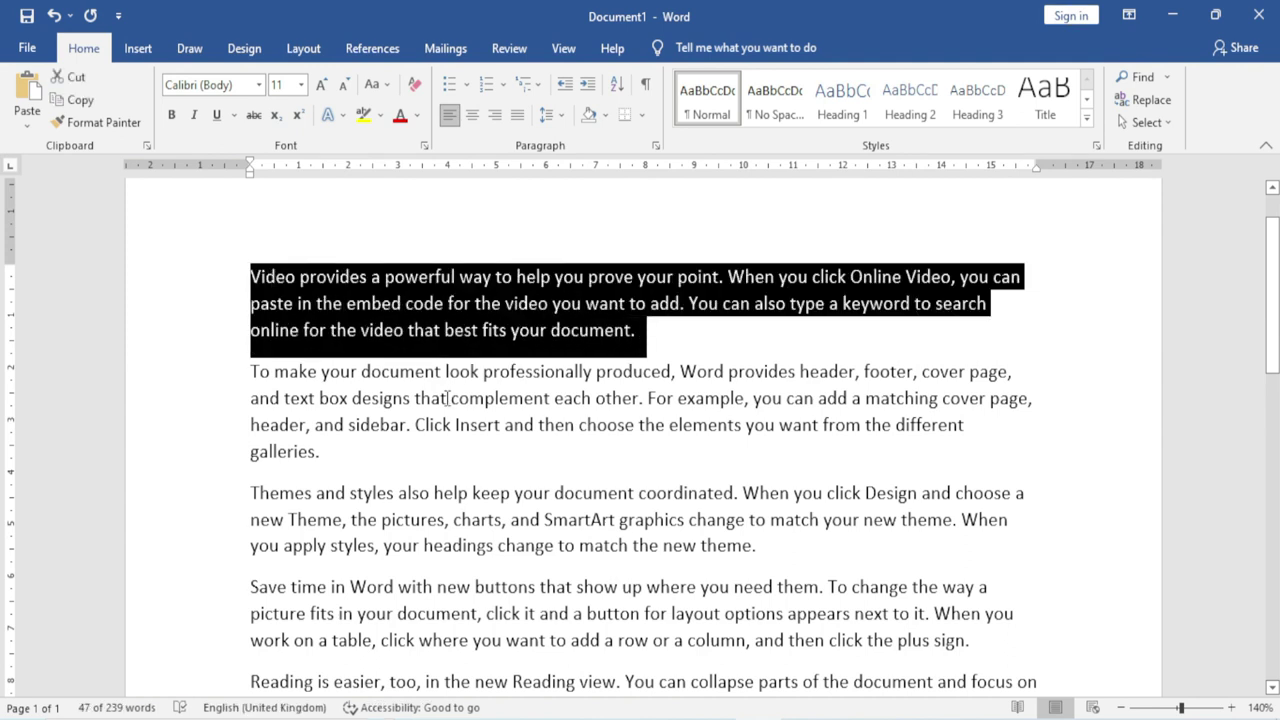
click(83, 80)
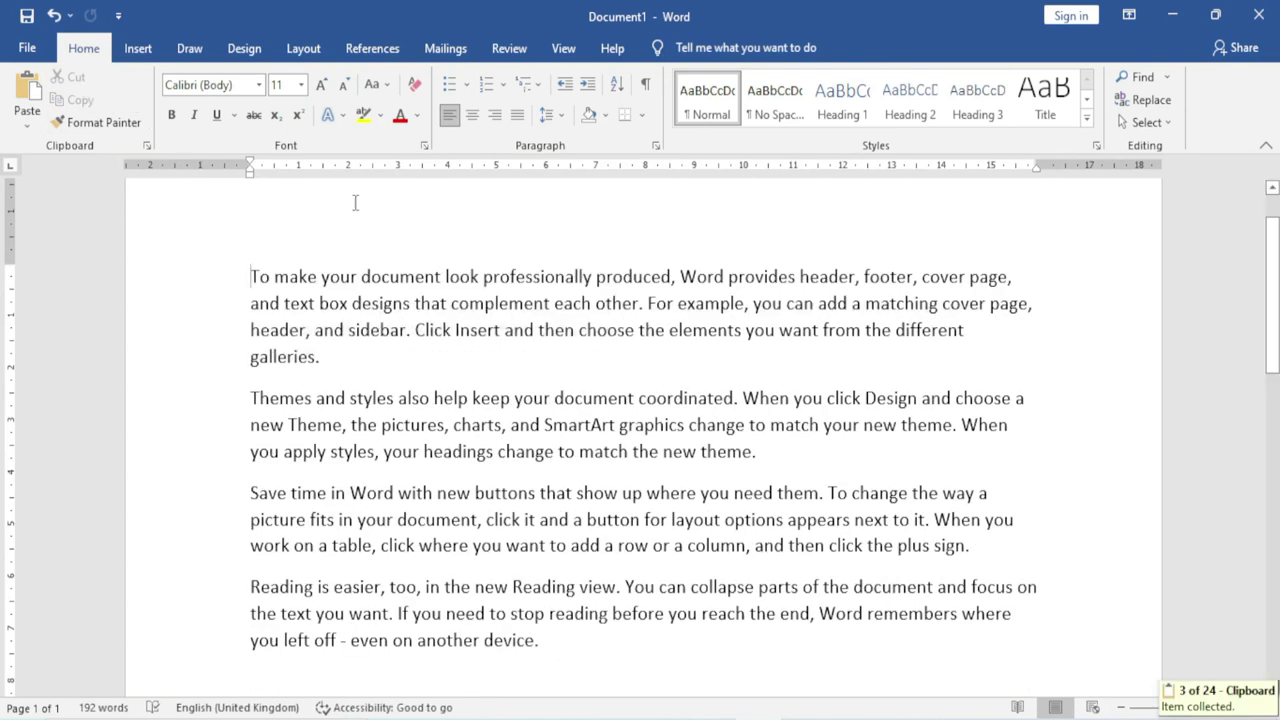
scroll(326, 477, down, 3)
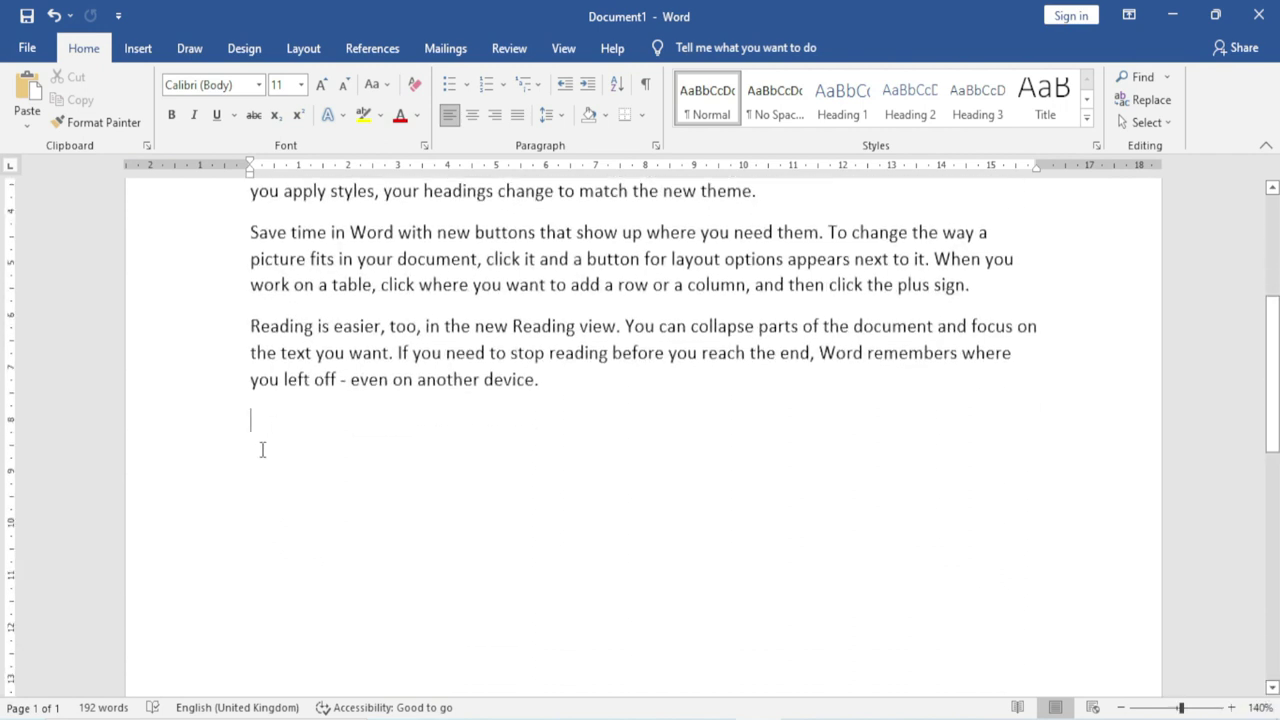
click(33, 91)
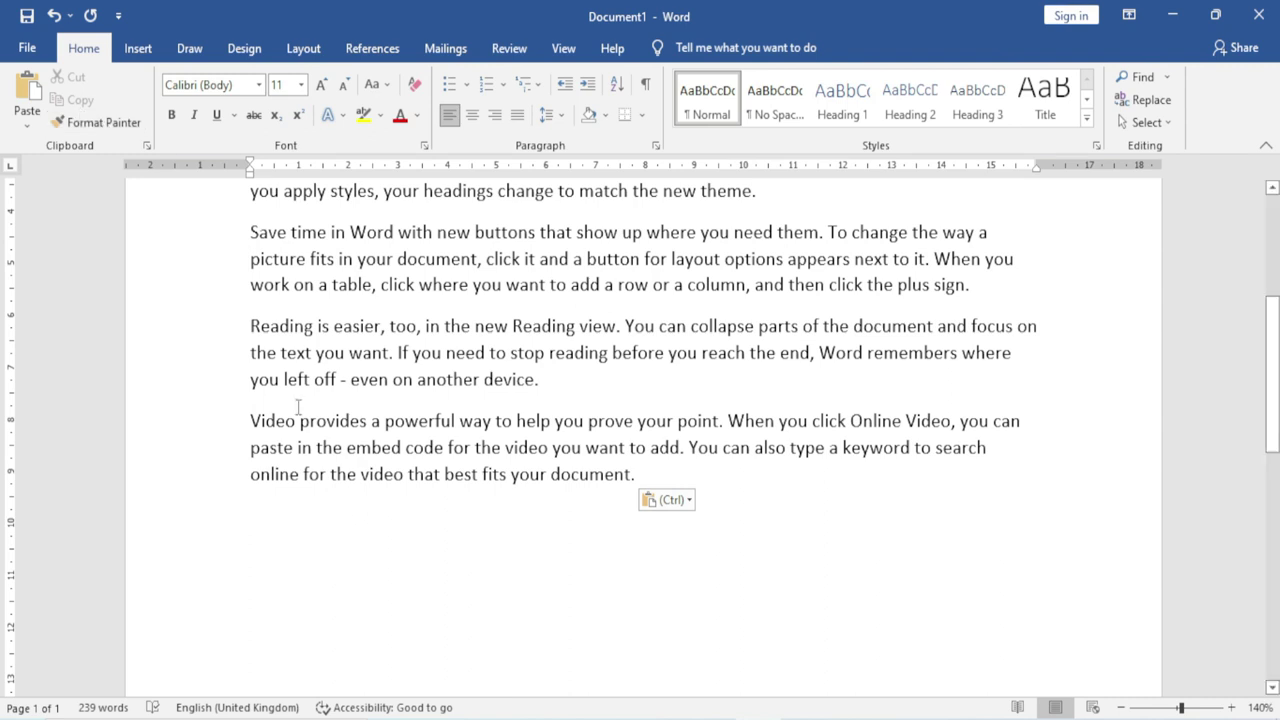
- Copy the 'Reading is easier…' paragraph and paste a duplicate on the last line, reaching 284 words
drag(214, 326, 219, 385)
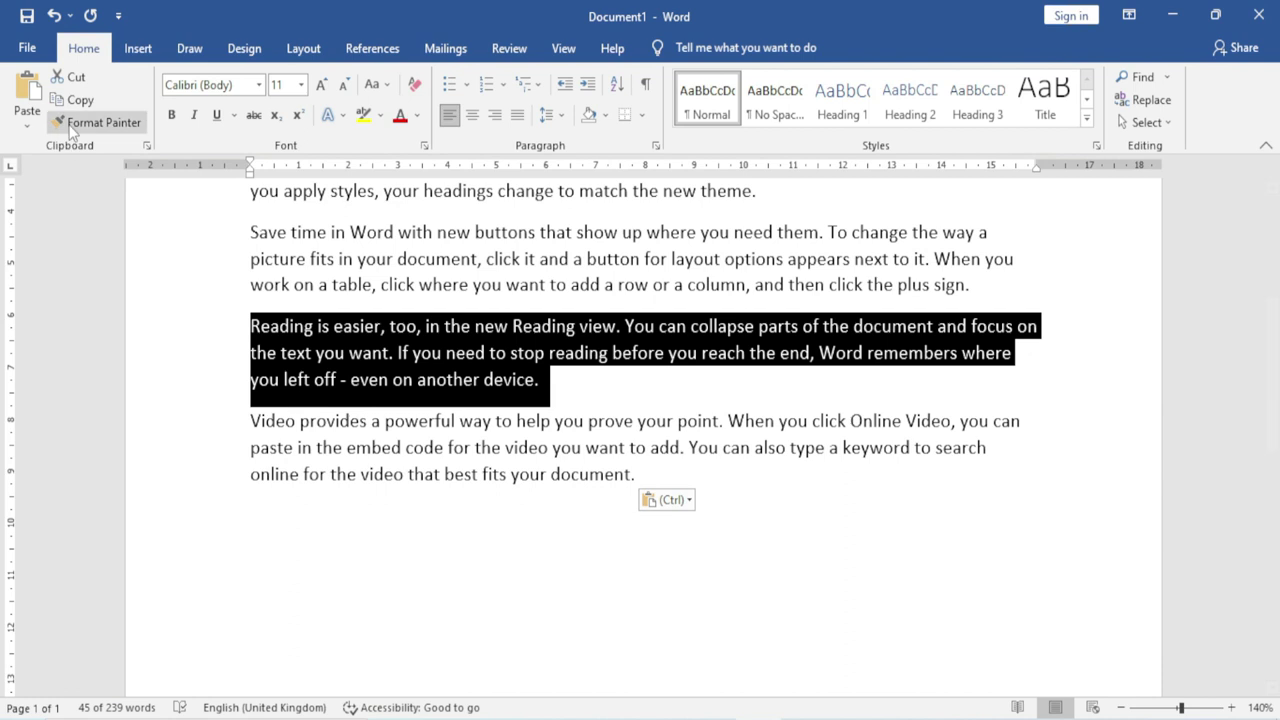
click(78, 100)
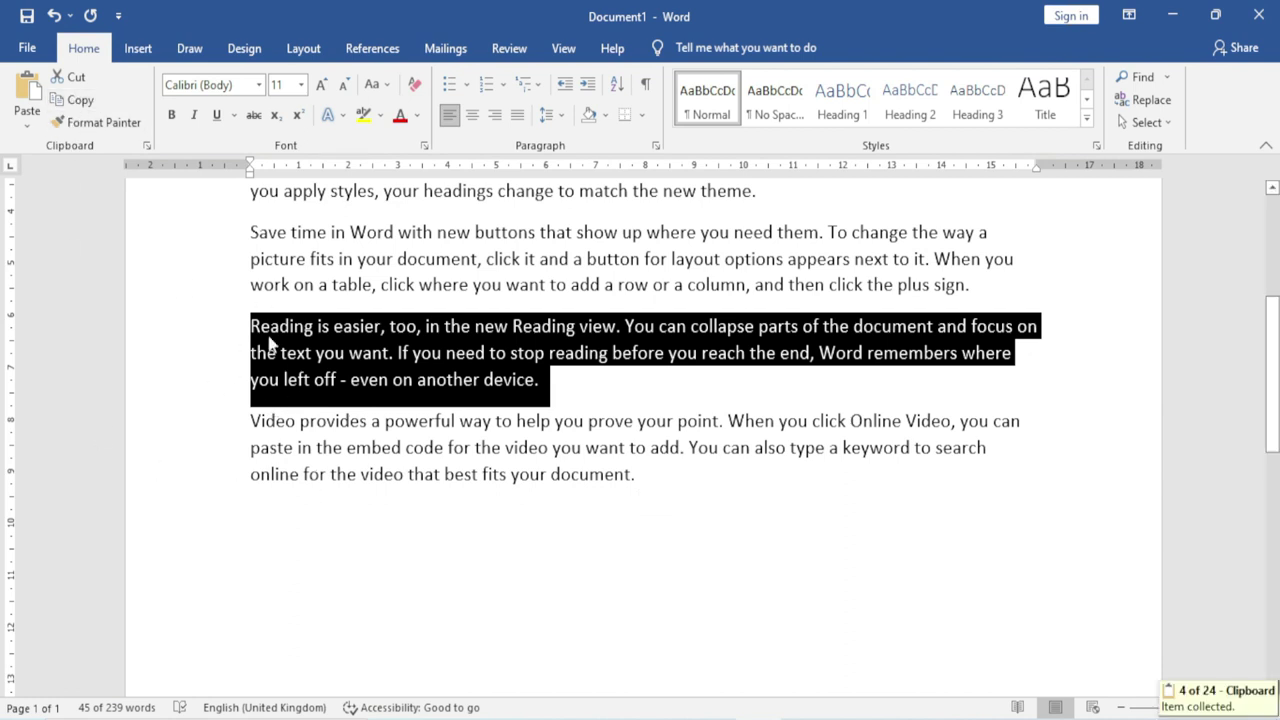
click(262, 524)
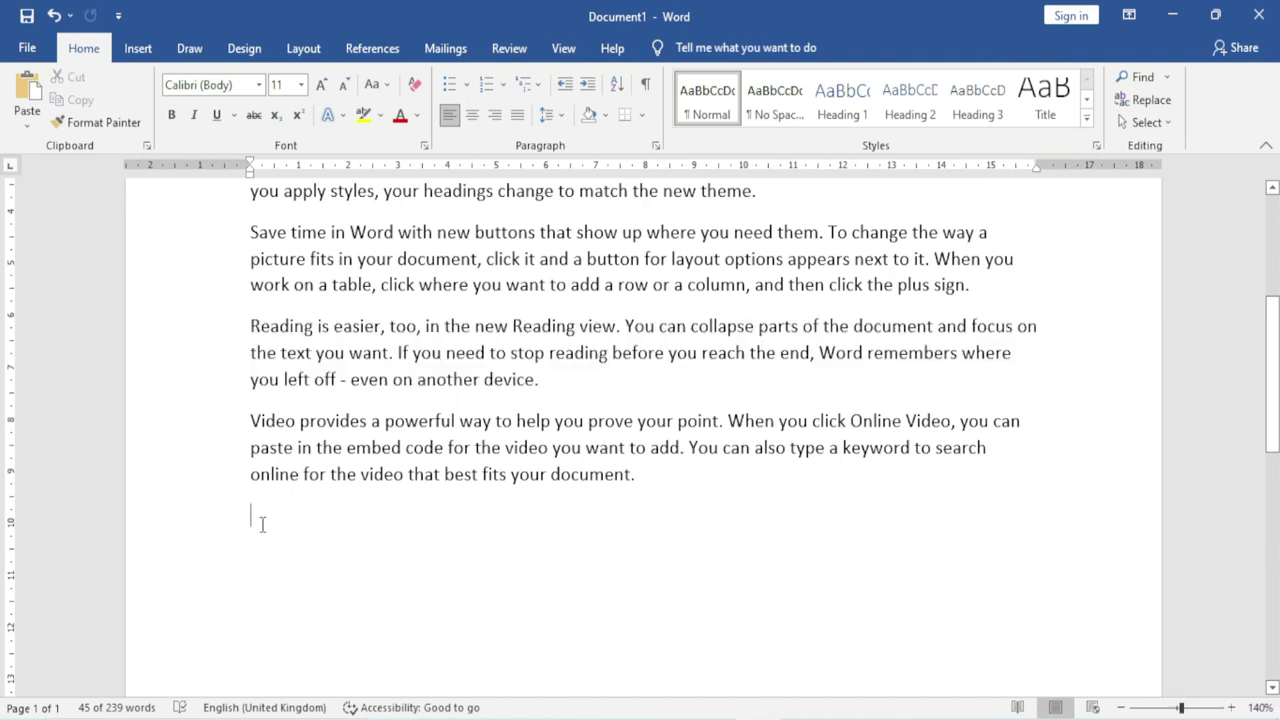
click(27, 90)
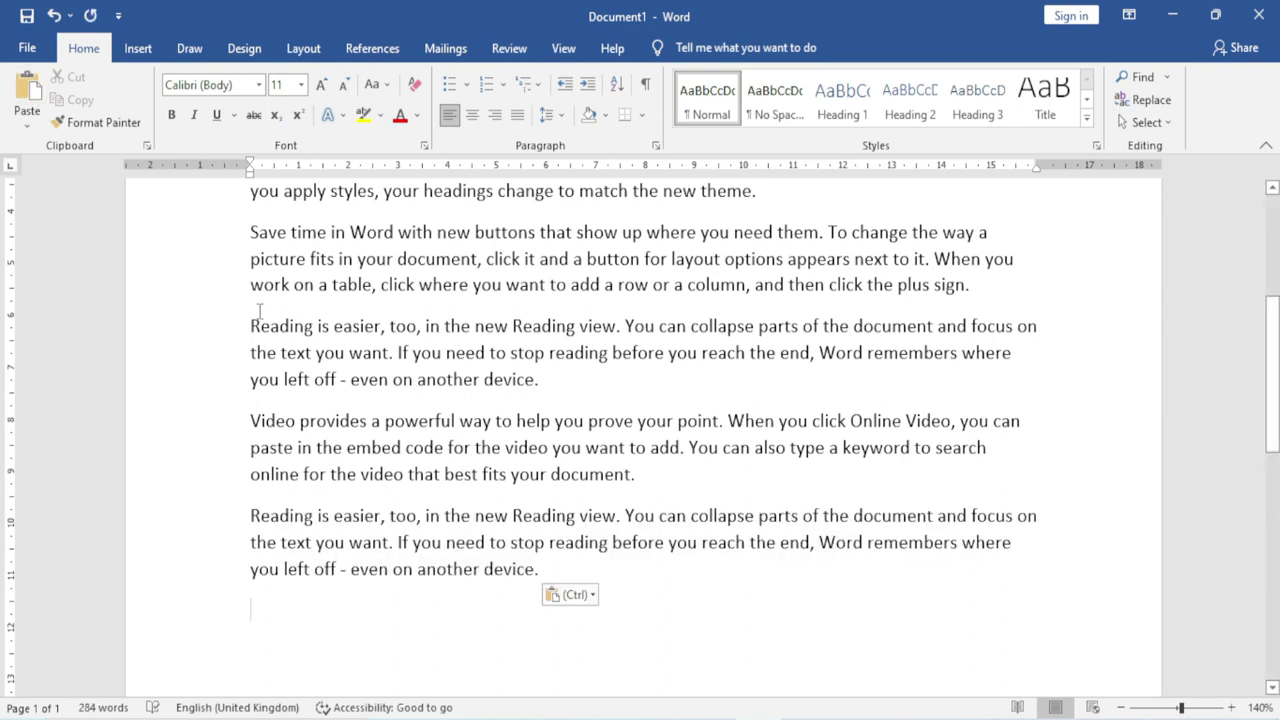
drag(250, 326, 334, 326)
mouse_move(250, 516)
mouse_down()
mouse_move(346, 542)
mouse_move(317, 611)
mouse_up()
click(300, 625)
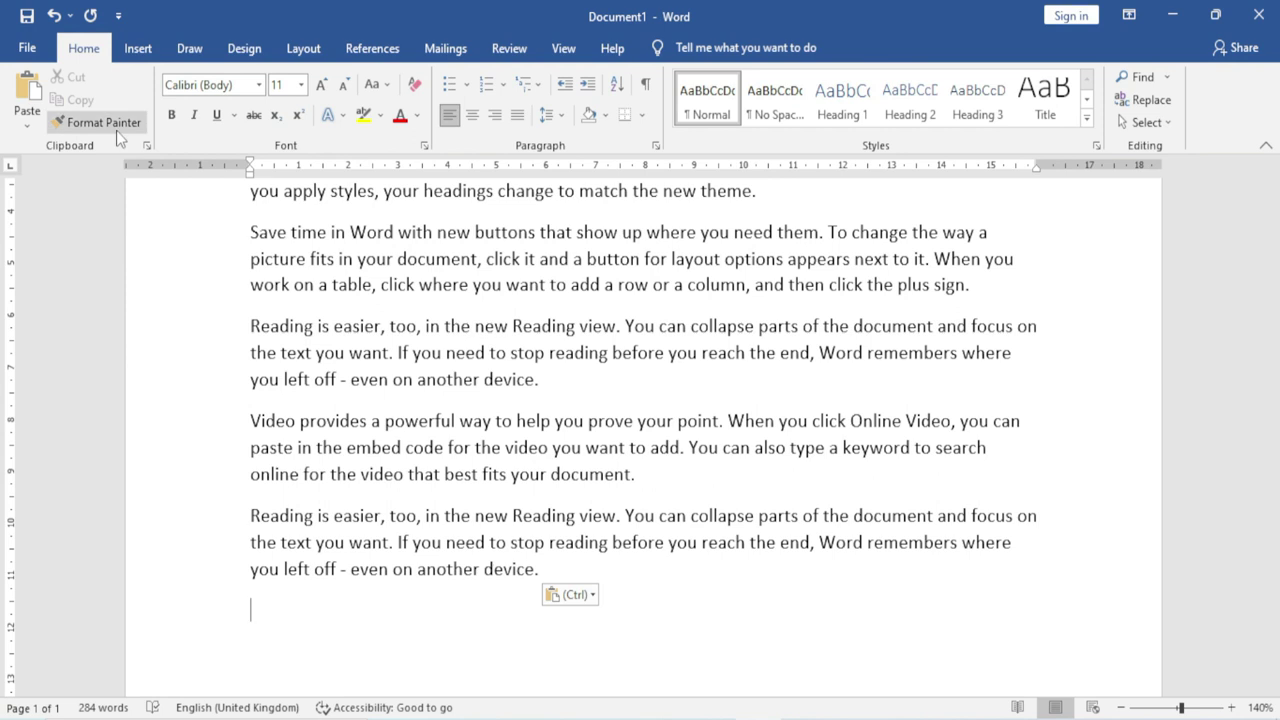
- Apply the Heading 1 style to the 'To make your document look professionally produced…' paragraph
scroll(448, 603, up, 3)
scroll(448, 603, up, 1)
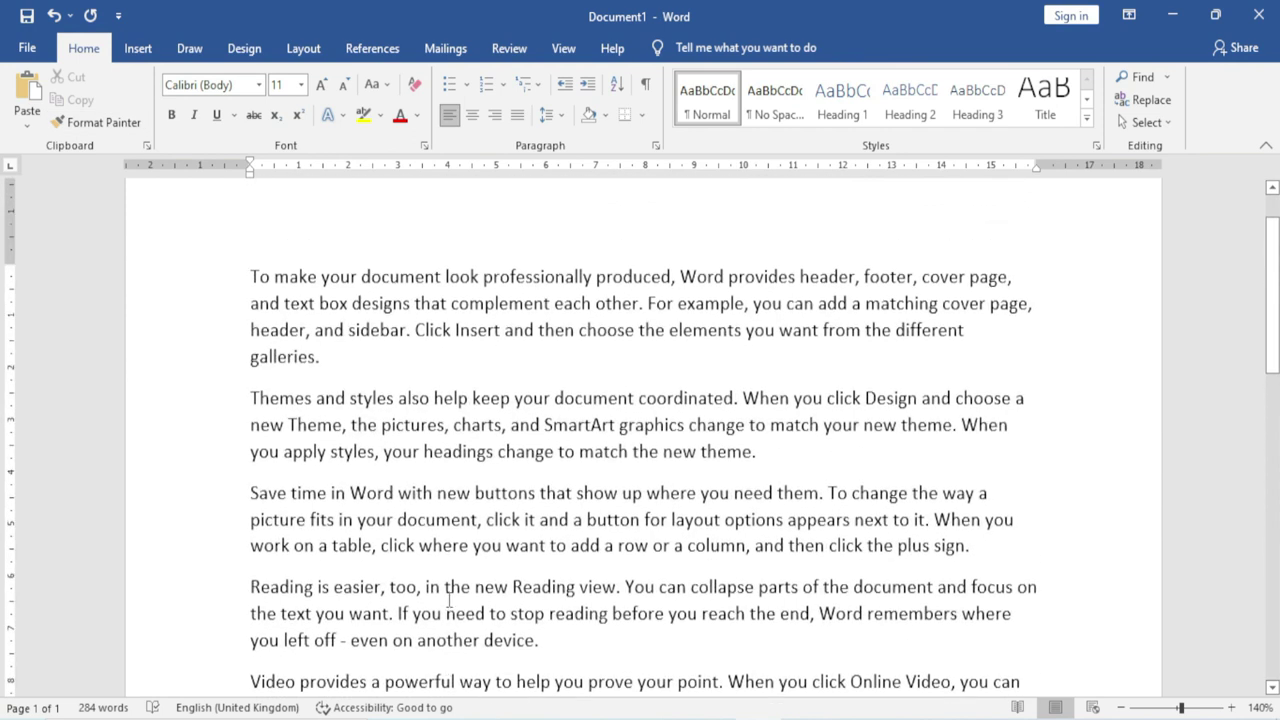
drag(252, 276, 254, 352)
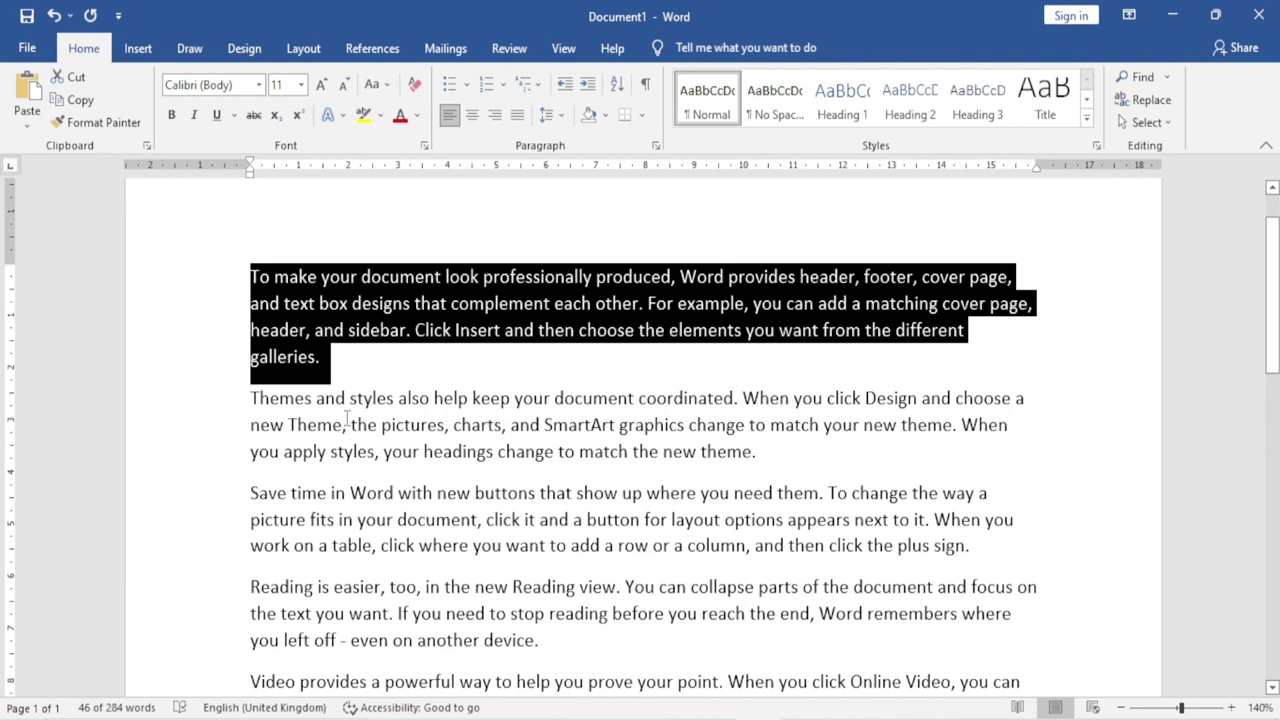
click(836, 104)
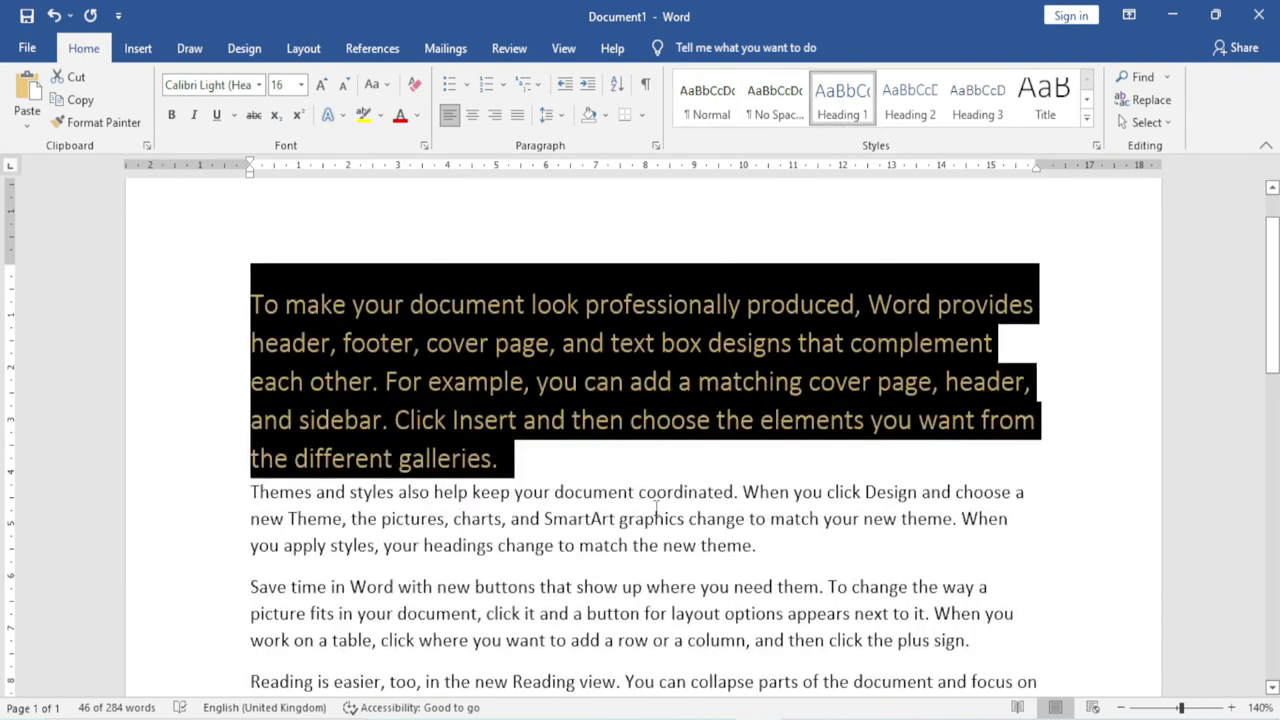
click(655, 518)
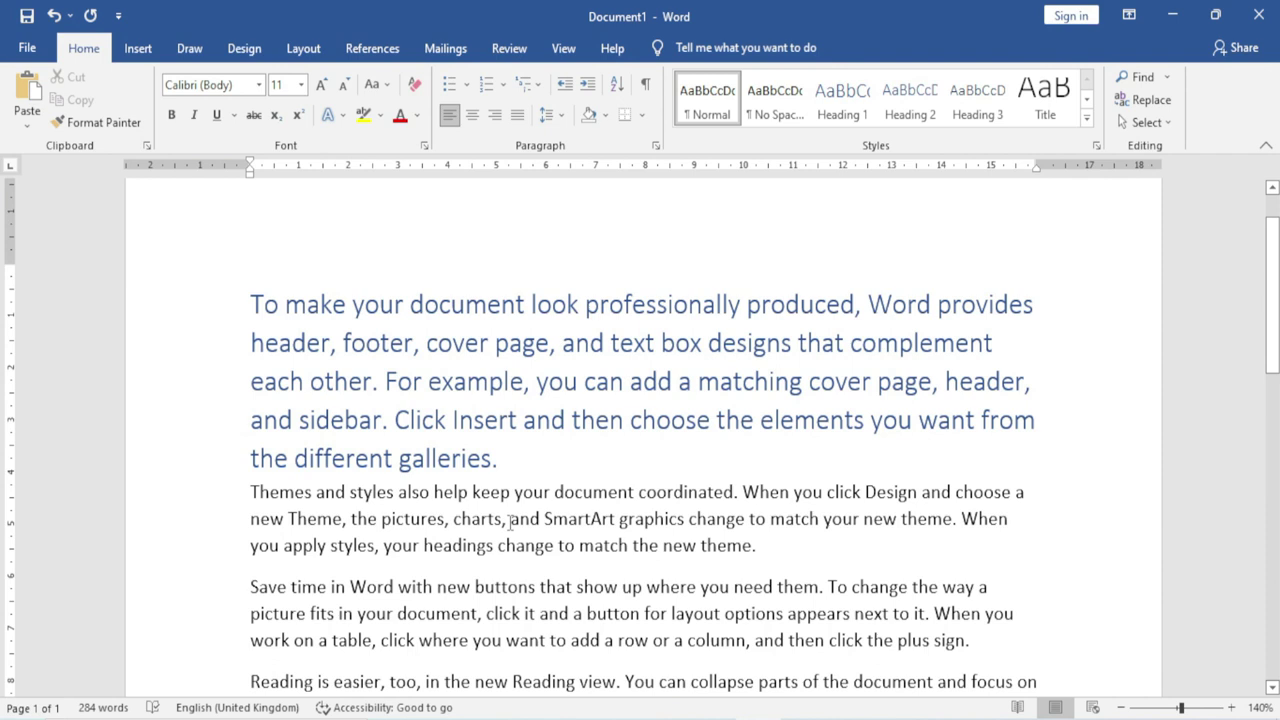
mouse_move(477, 405)
scroll(477, 408, down, 1)
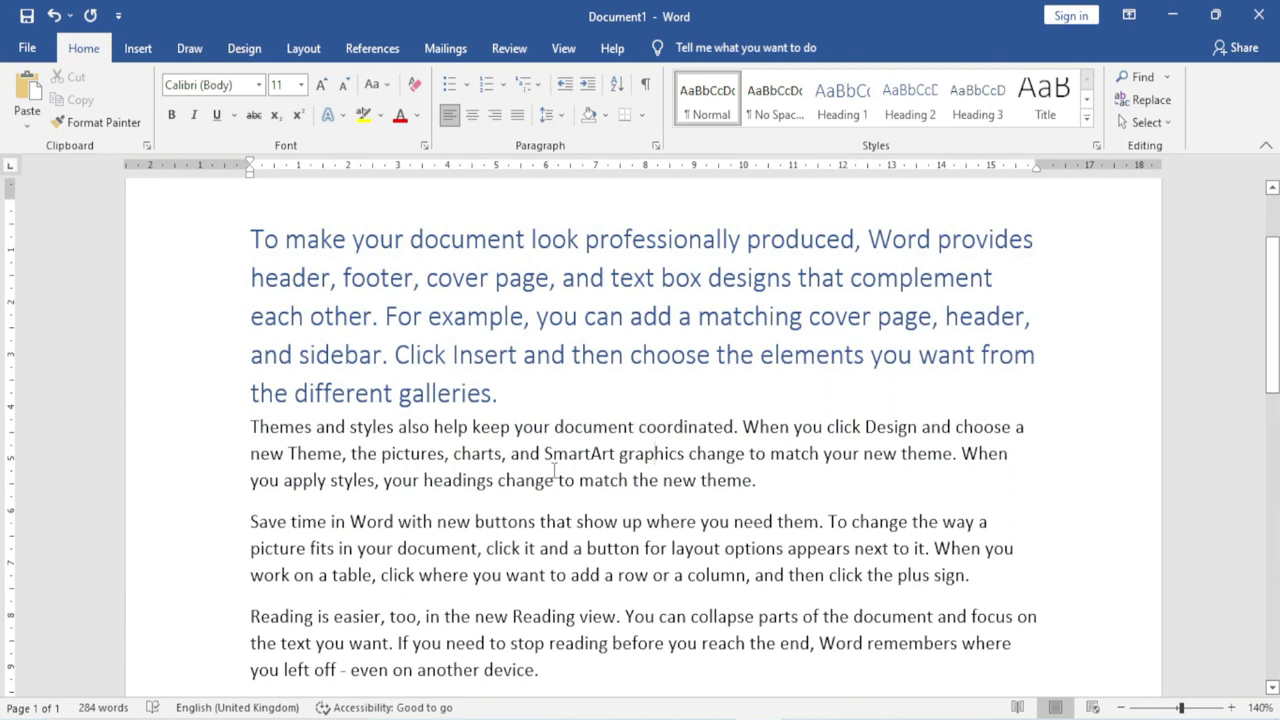
click(550, 316)
mouse_move(552, 316)
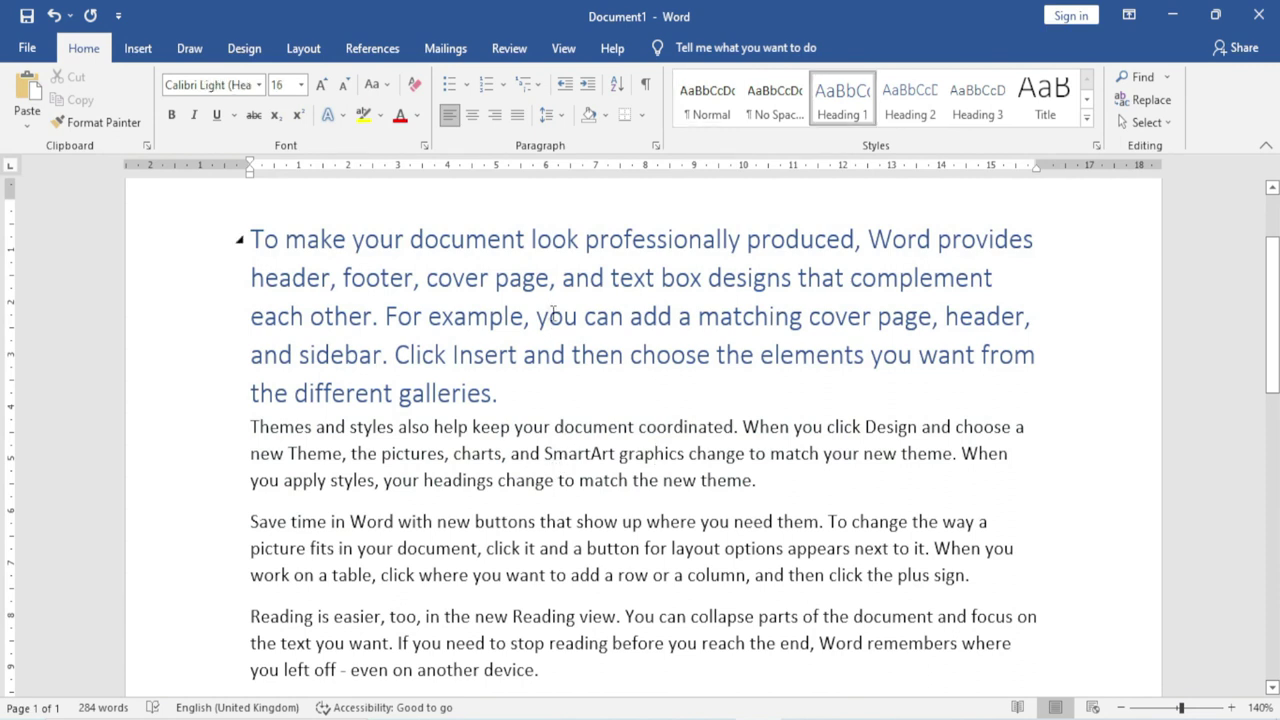
- Use Format Painter to copy the heading formatting onto 'Save time in Word…' through 'butt'
click(106, 124)
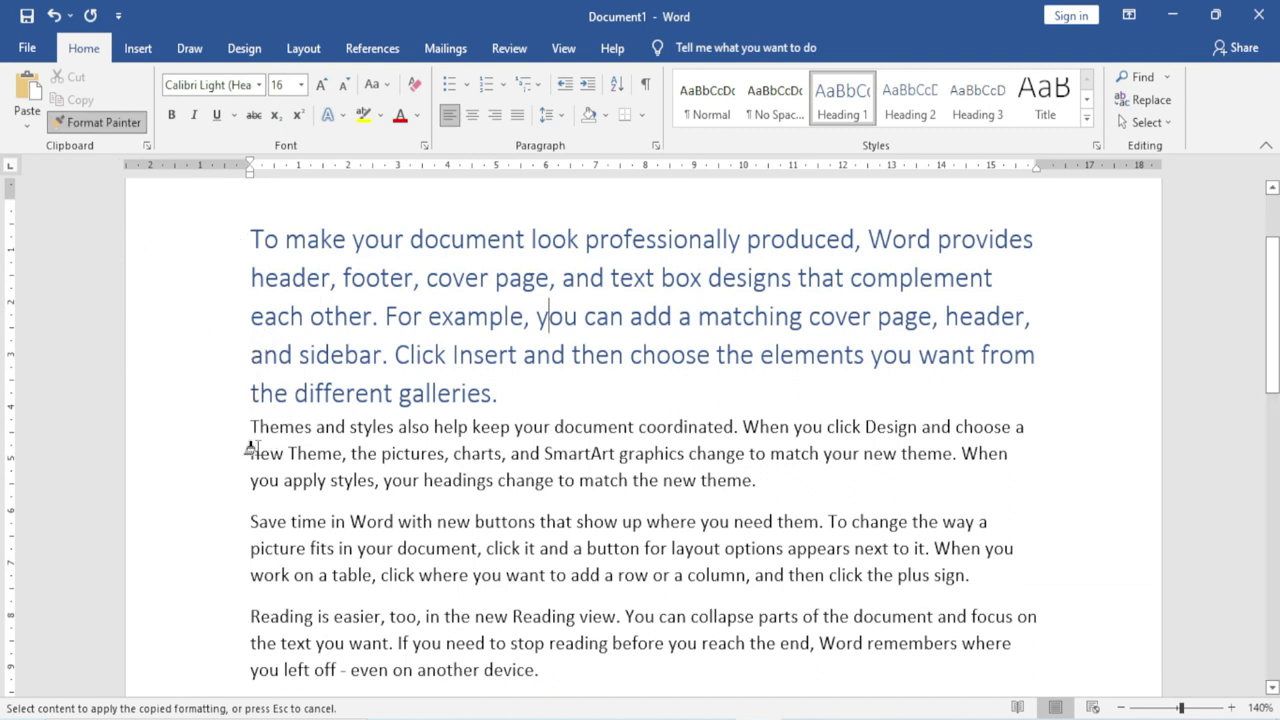
scroll(255, 452, down, 1)
drag(251, 456, 612, 480)
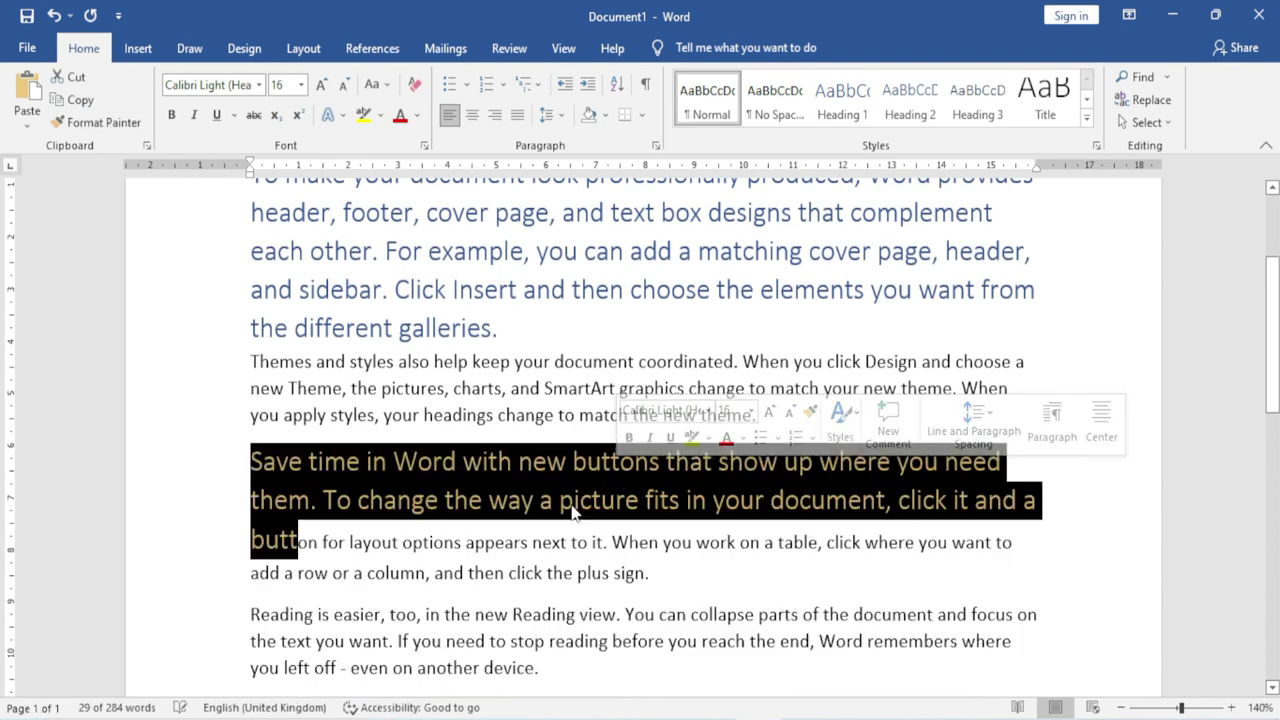
click(507, 500)
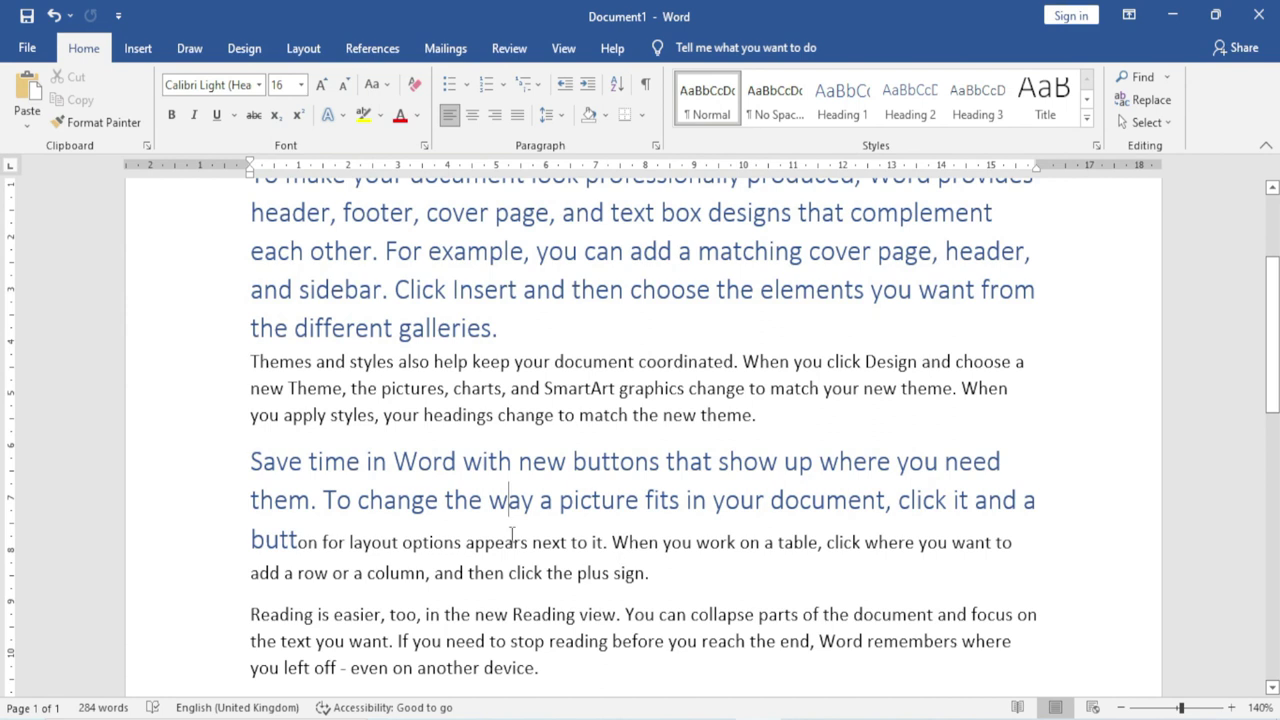
click(92, 122)
click(466, 252)
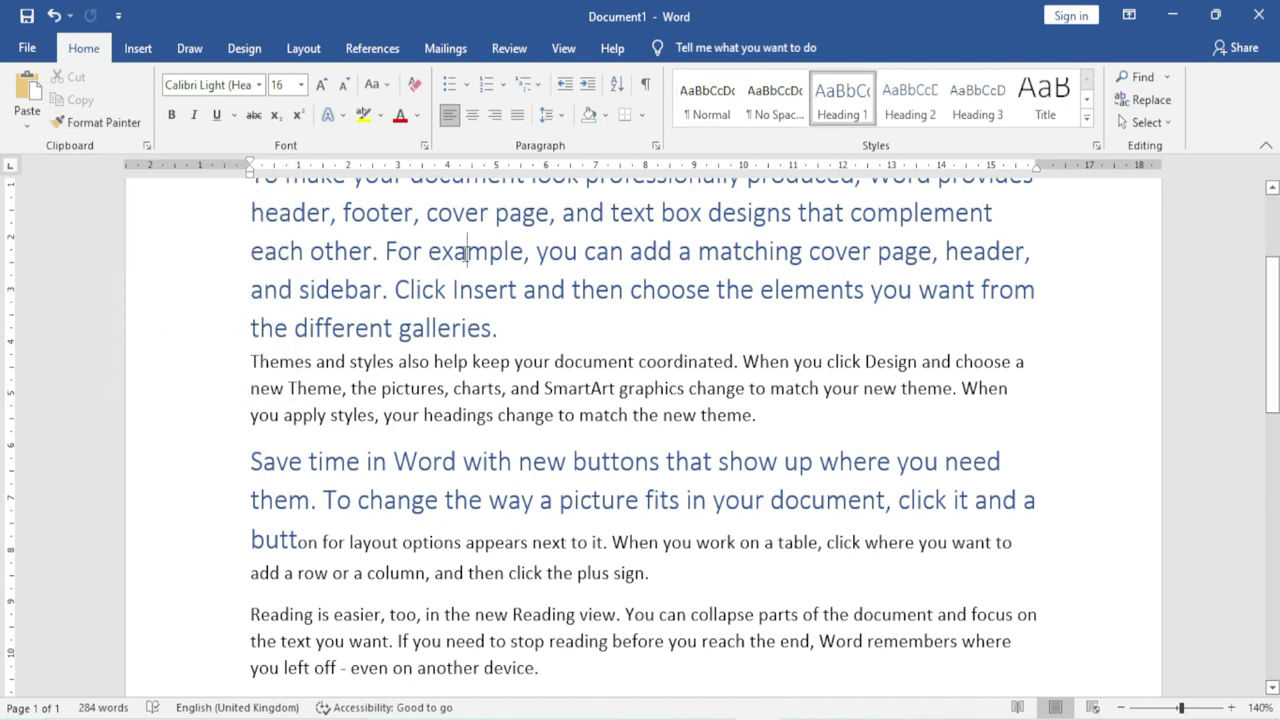
- Paint heading formatting onto 'too, in the new', 'way to help' and 'your point. When'
click(100, 124)
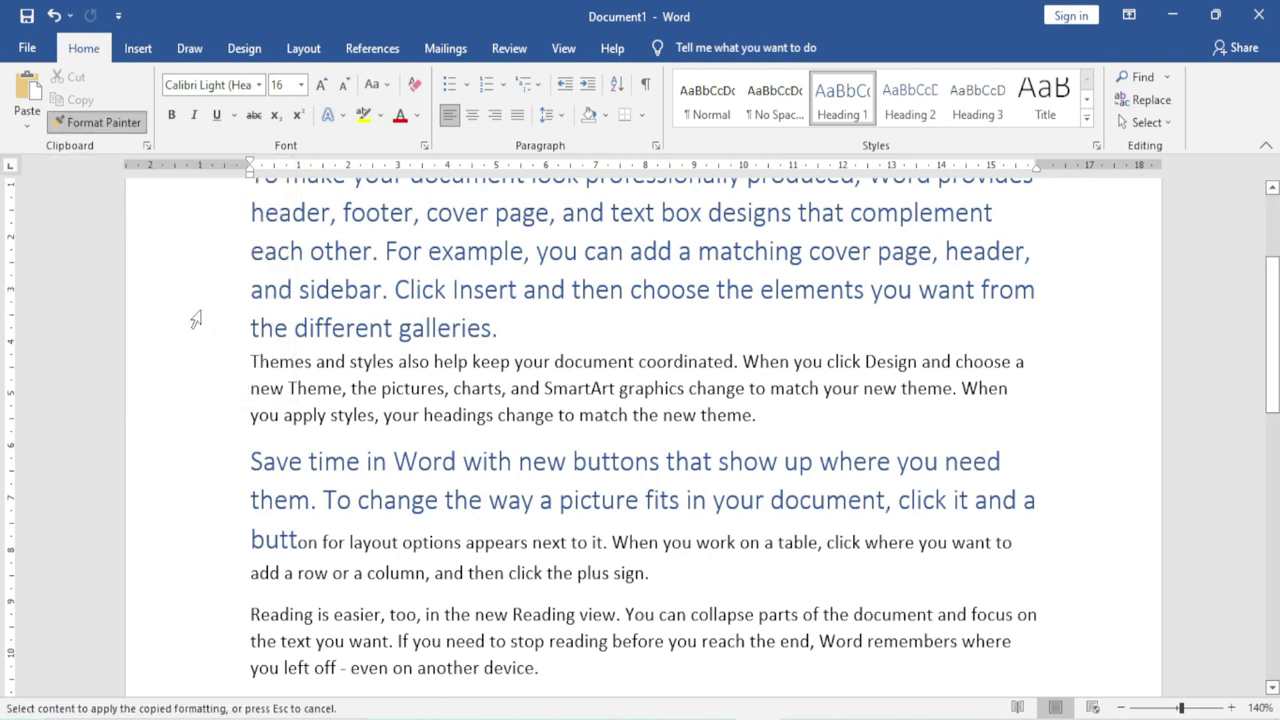
scroll(370, 400, down, 1)
scroll(375, 402, down, 1)
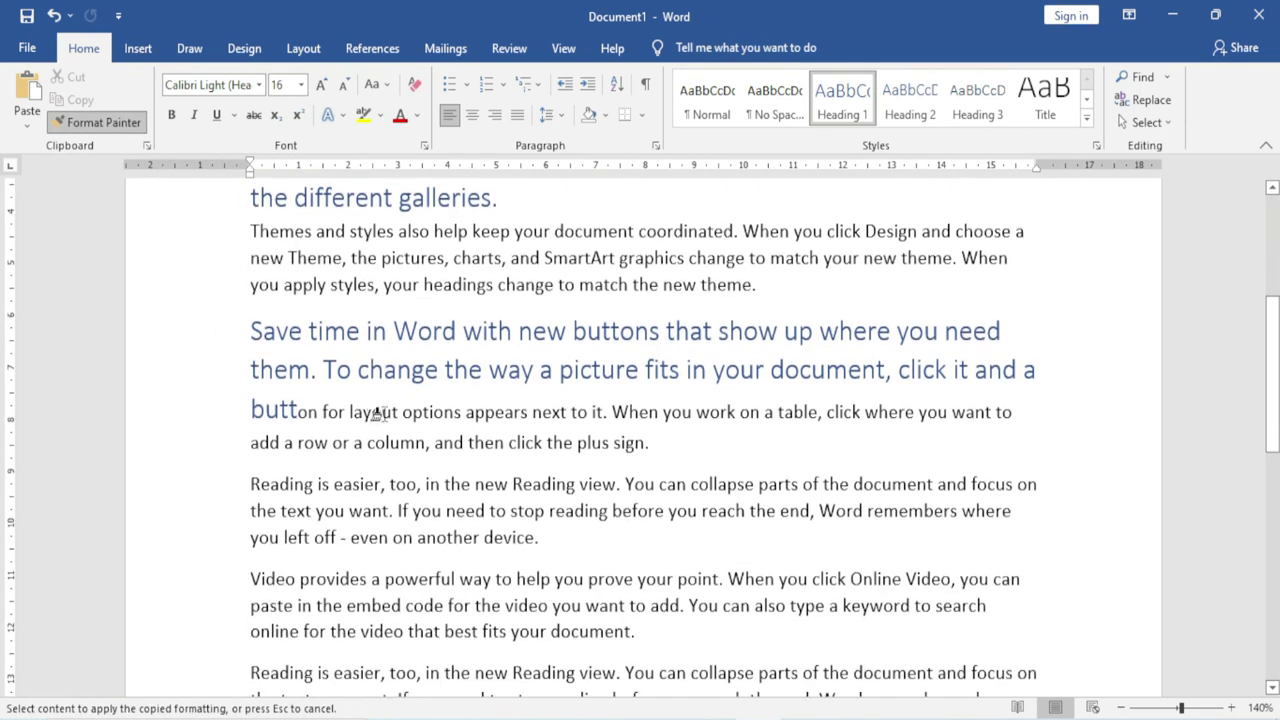
drag(390, 487, 560, 490)
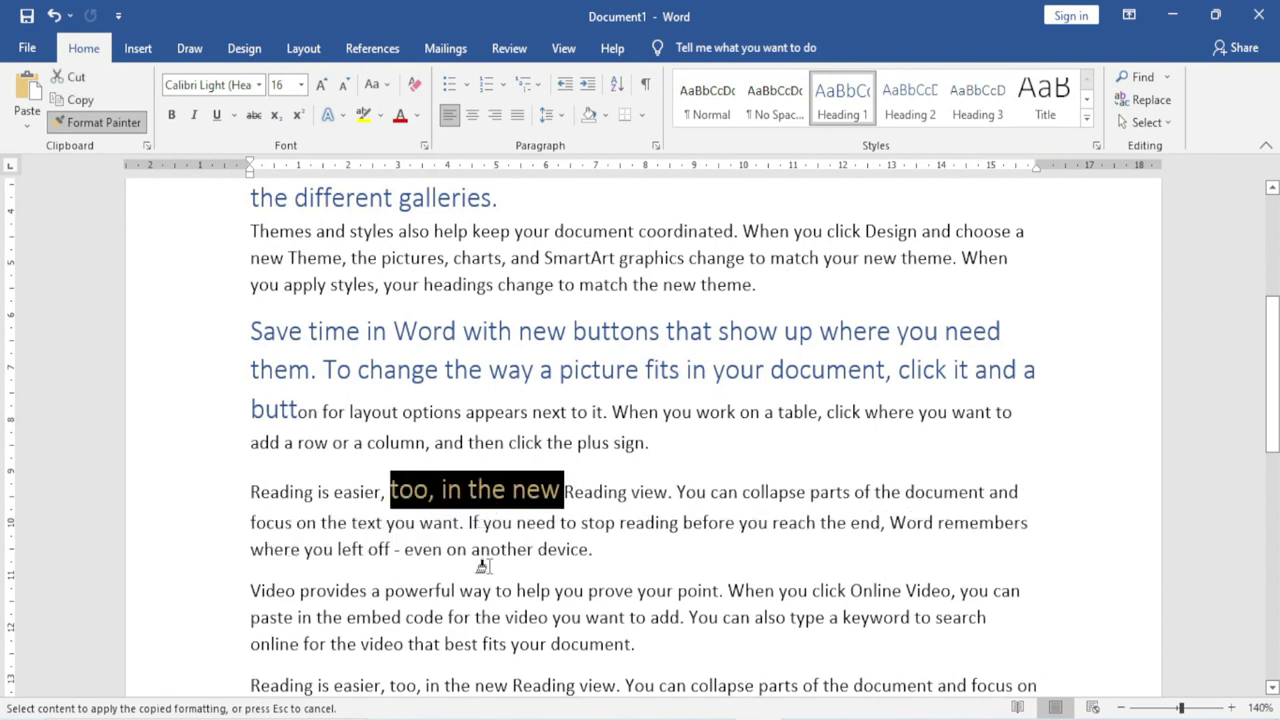
drag(457, 592, 543, 594)
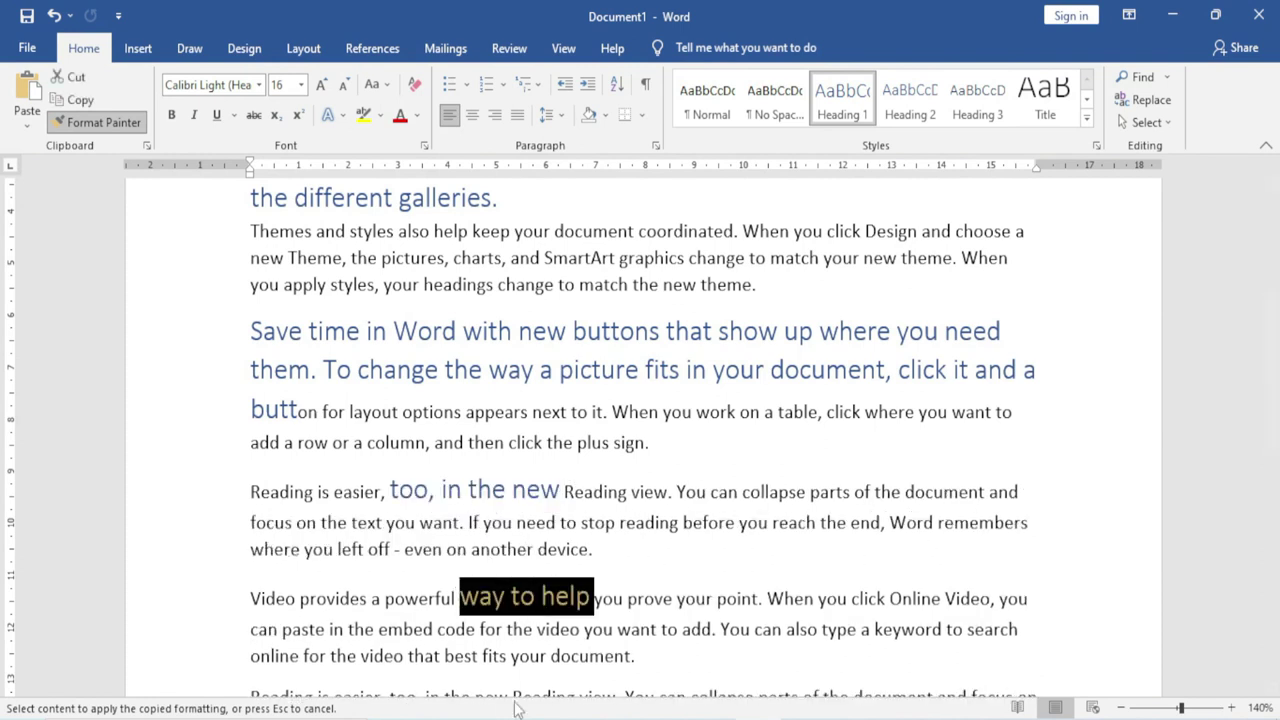
drag(677, 598, 876, 598)
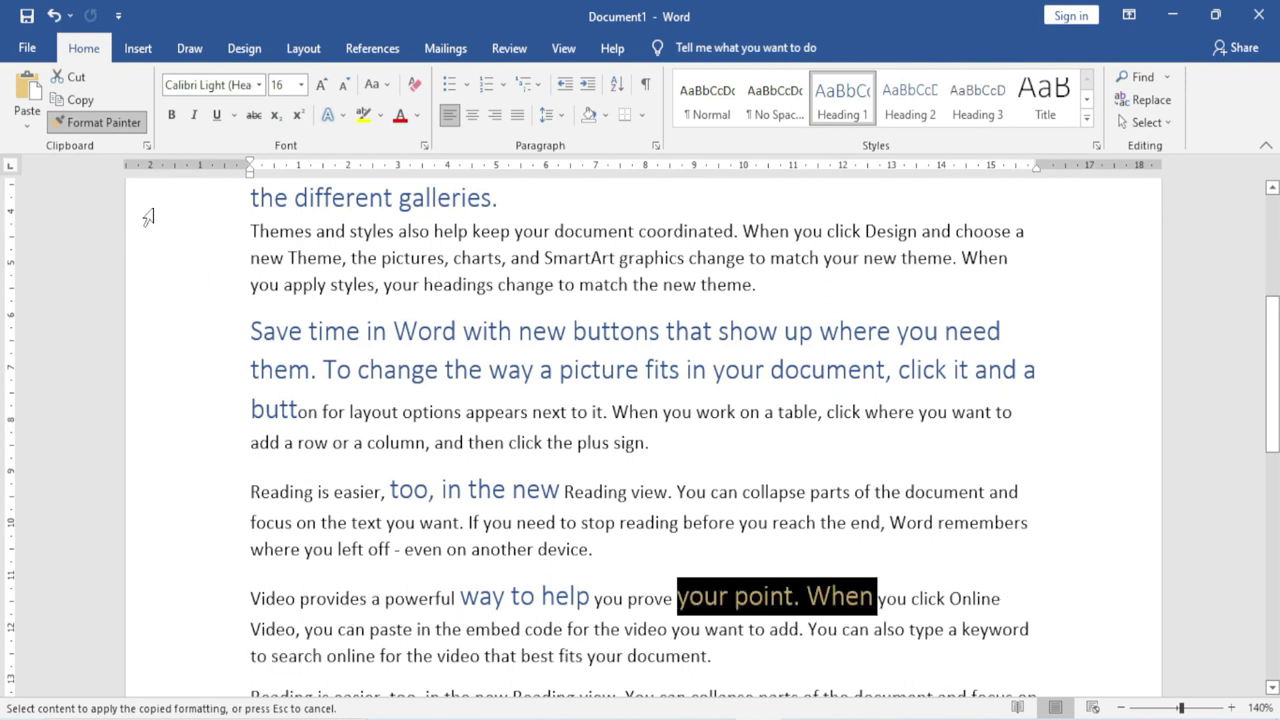
click(104, 124)
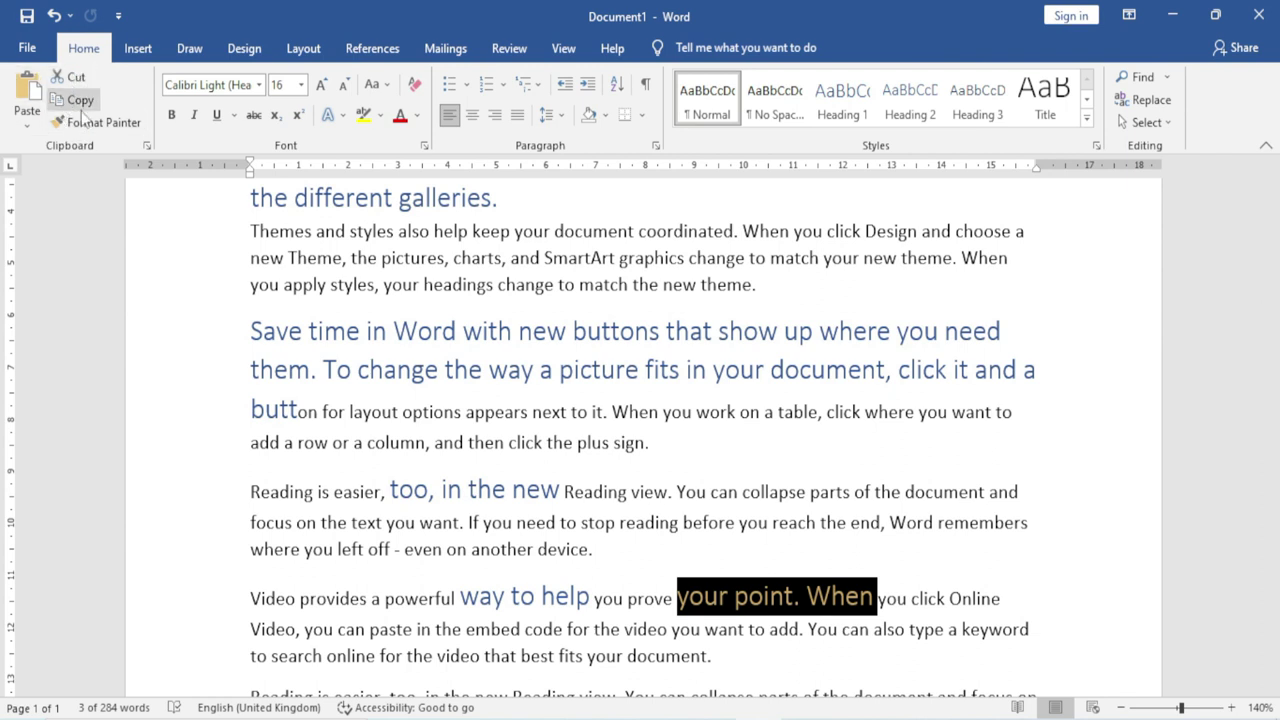
- Copy the opening heading paragraph and preview the paste options on the last empty line
click(28, 125)
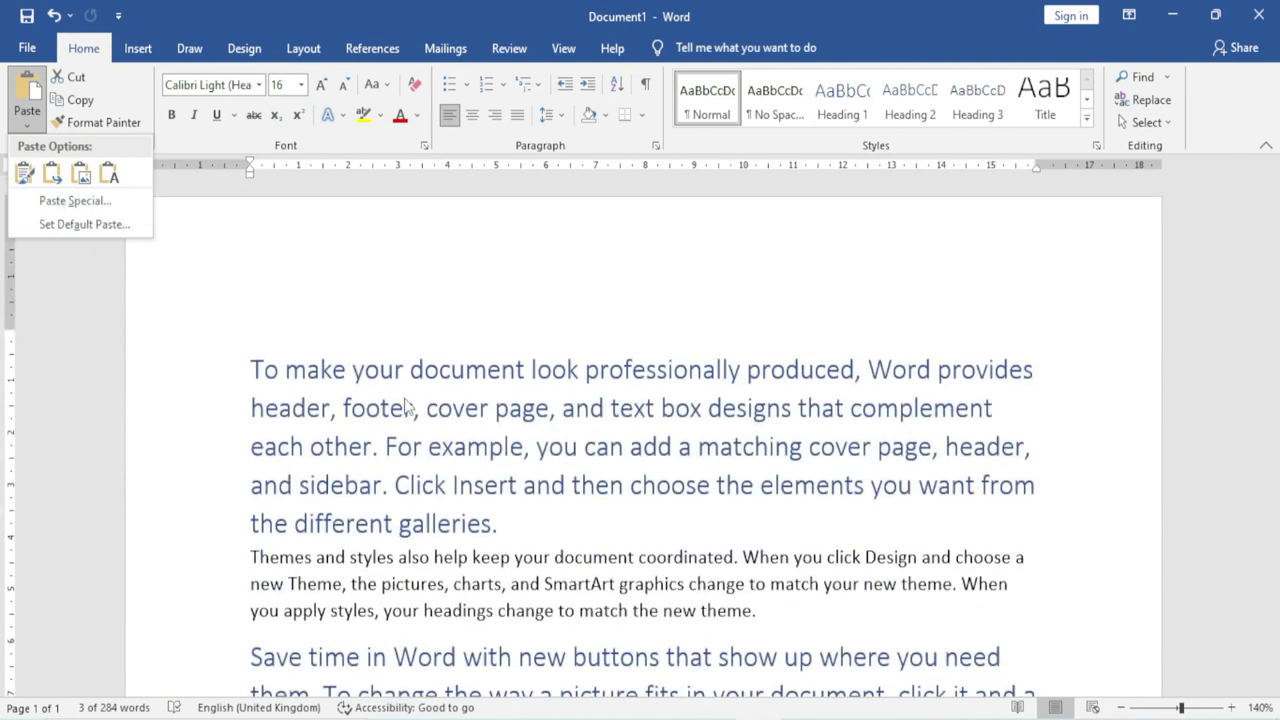
click(383, 408)
drag(252, 369, 497, 516)
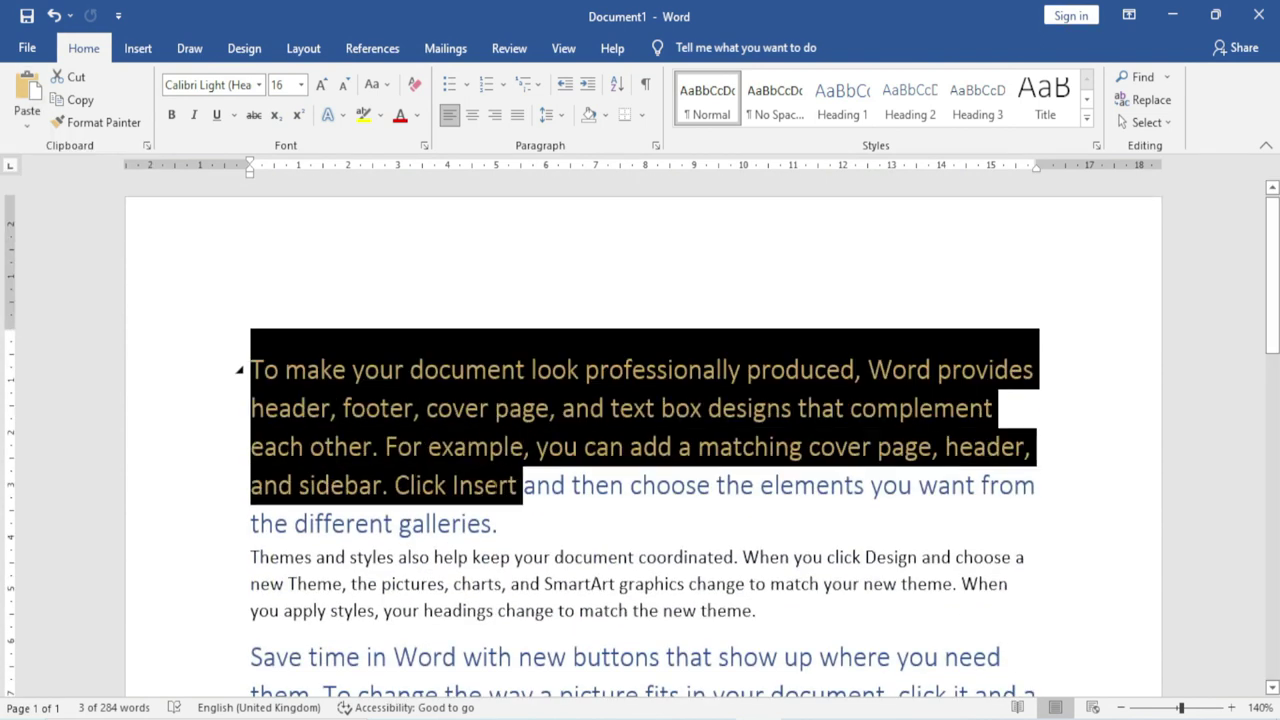
click(76, 100)
scroll(441, 518, down, 3)
scroll(441, 518, down, 3)
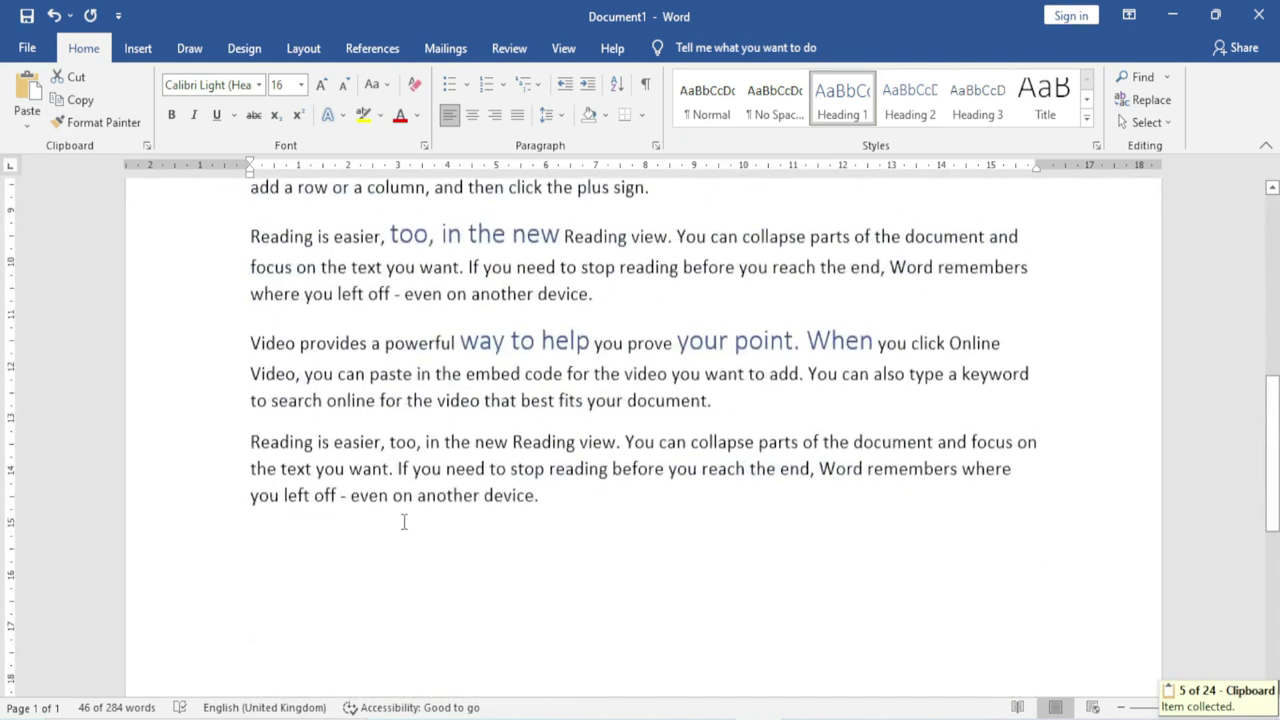
click(287, 565)
click(27, 124)
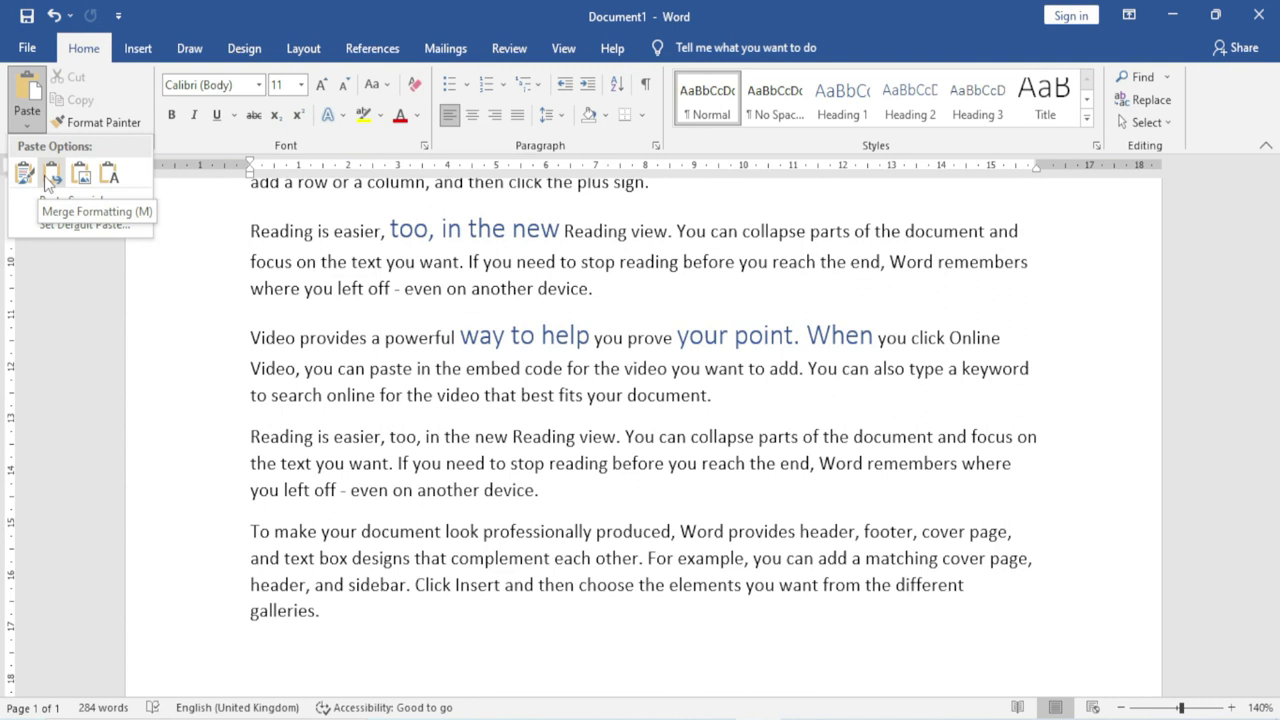
scroll(353, 410, up, 1)
scroll(353, 410, up, 3)
- Apply Ctrl+B and Ctrl+I to the opening heading paragraph, leaving it italic
scroll(353, 410, up, 2)
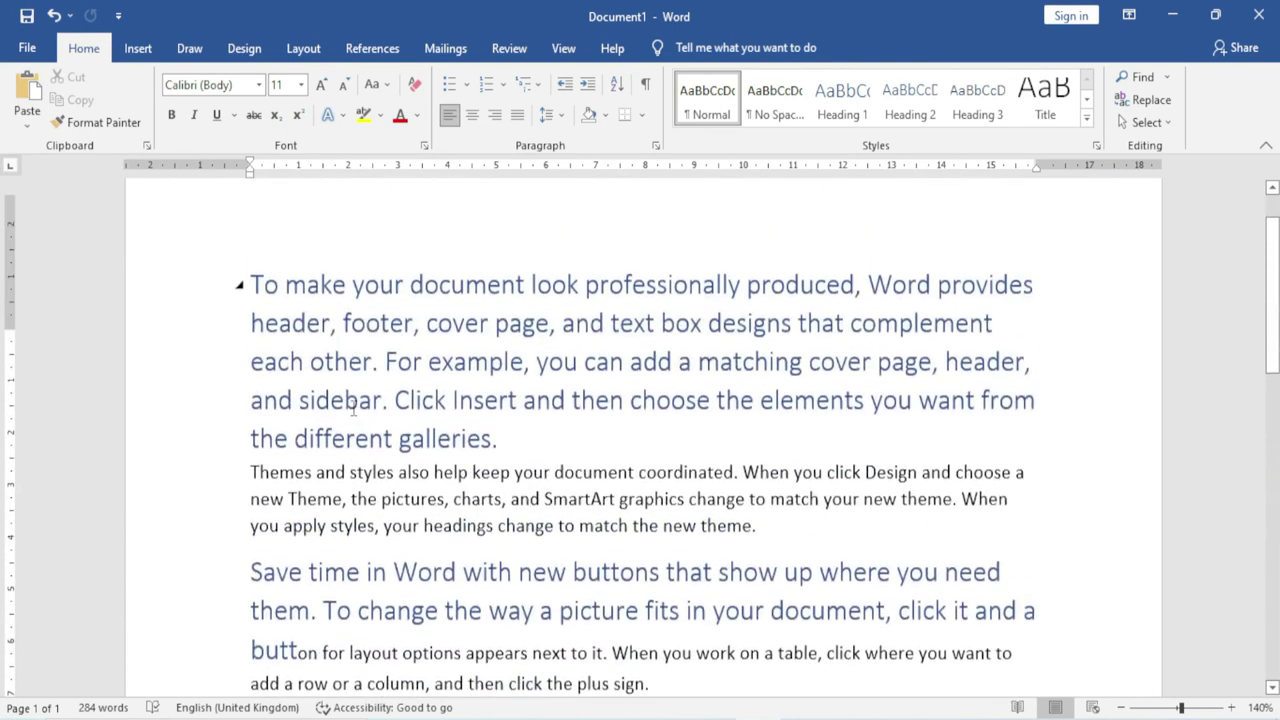
scroll(353, 410, up, 1)
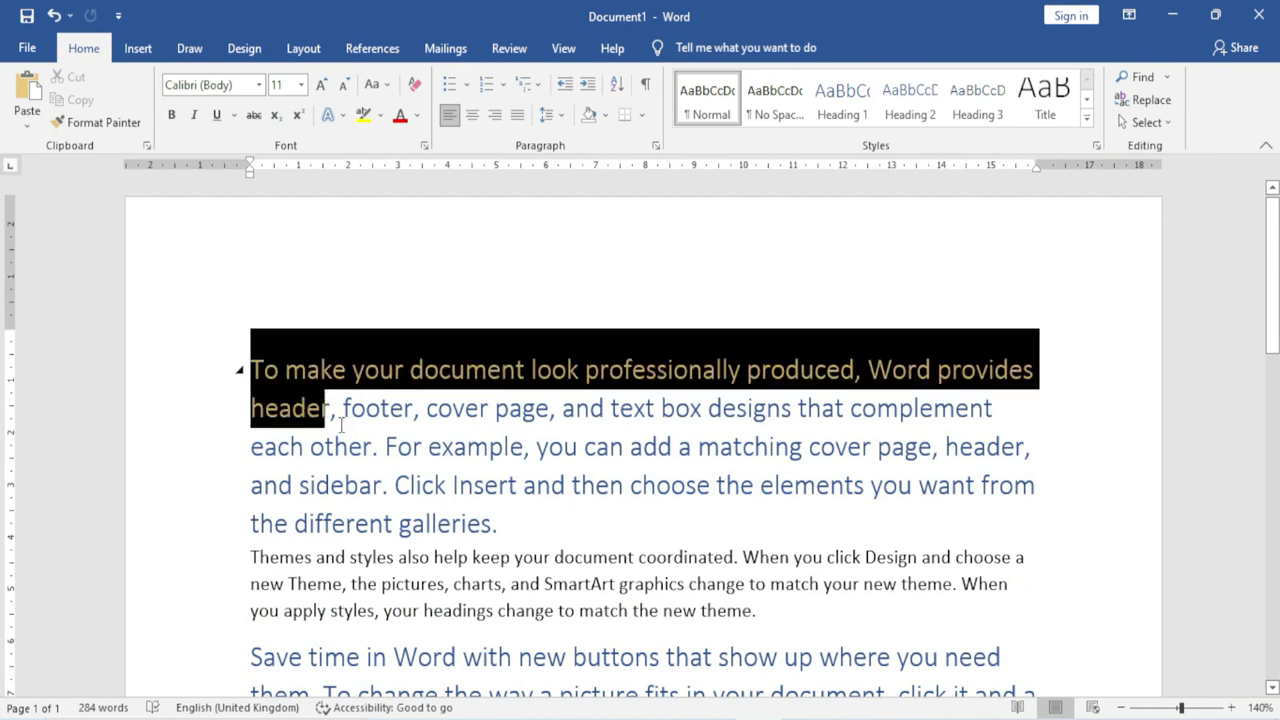
drag(254, 370, 505, 523)
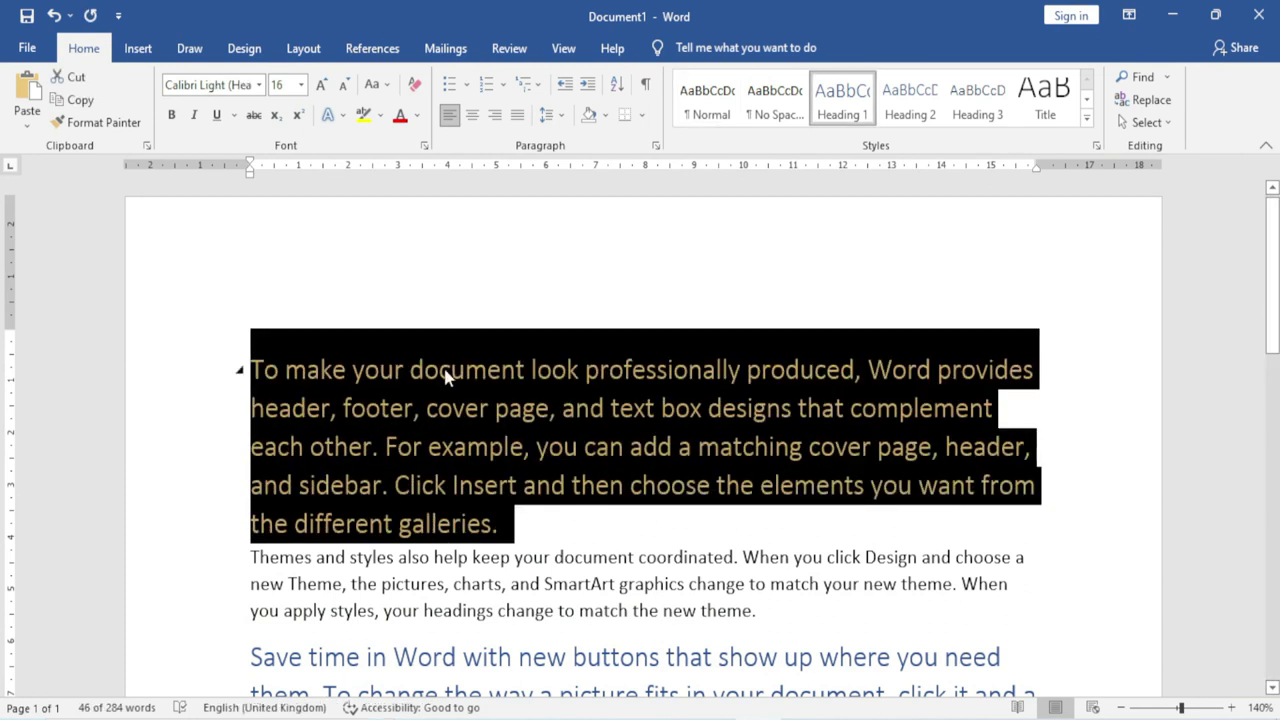
key(ctrl+b)
key(ctrl+i)
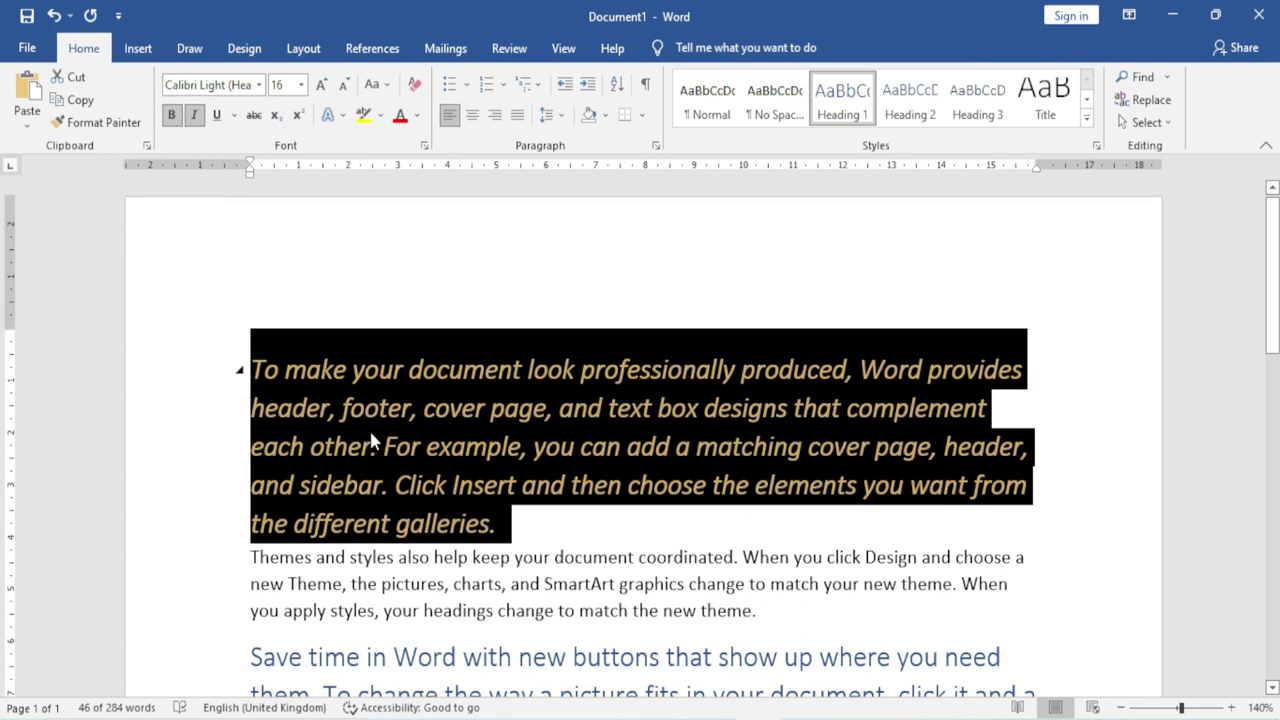
- Paste a copy of the opening paragraph as a picture at the end of the document
click(82, 104)
scroll(271, 557, down, 3)
scroll(271, 557, down, 4)
scroll(271, 557, down, 2)
click(273, 496)
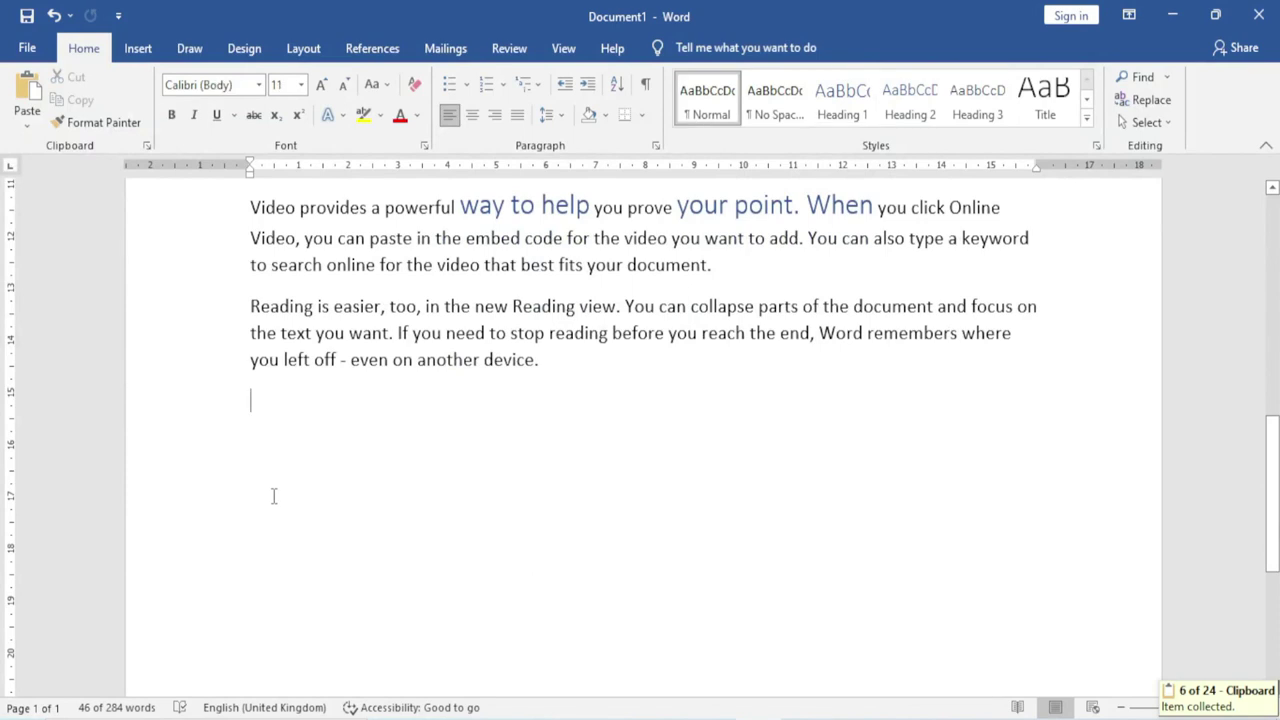
click(27, 126)
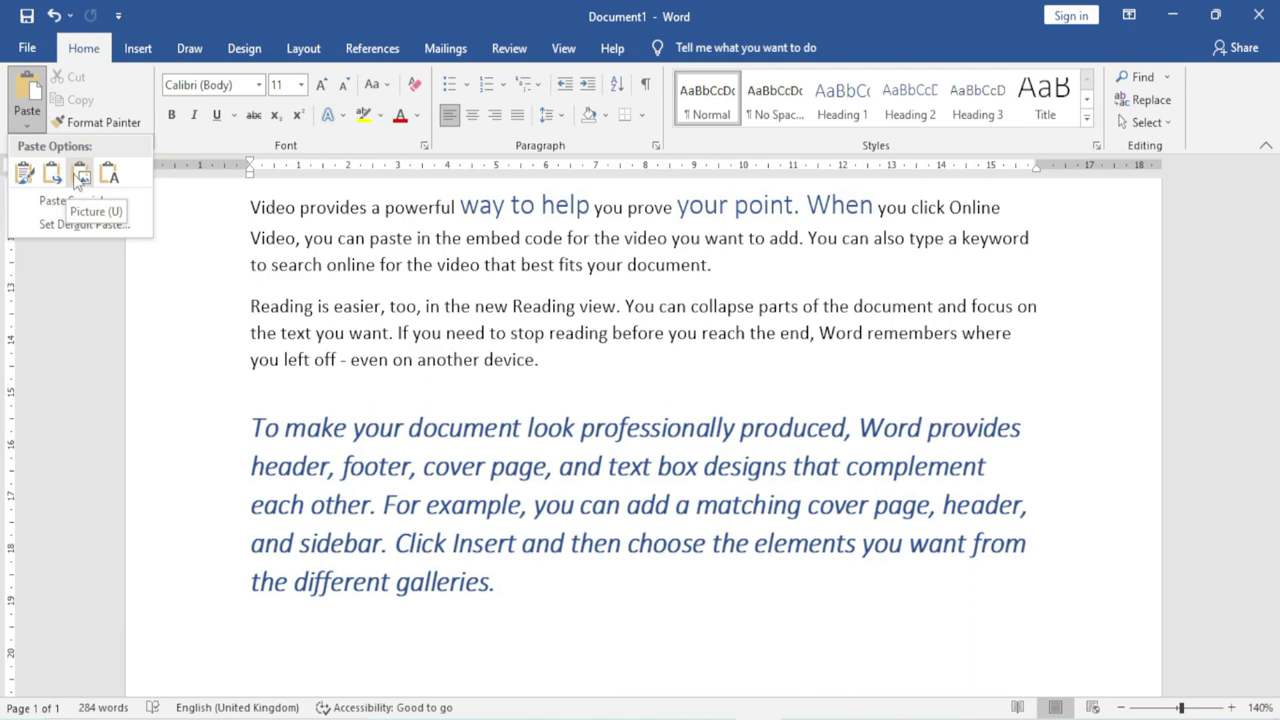
click(78, 177)
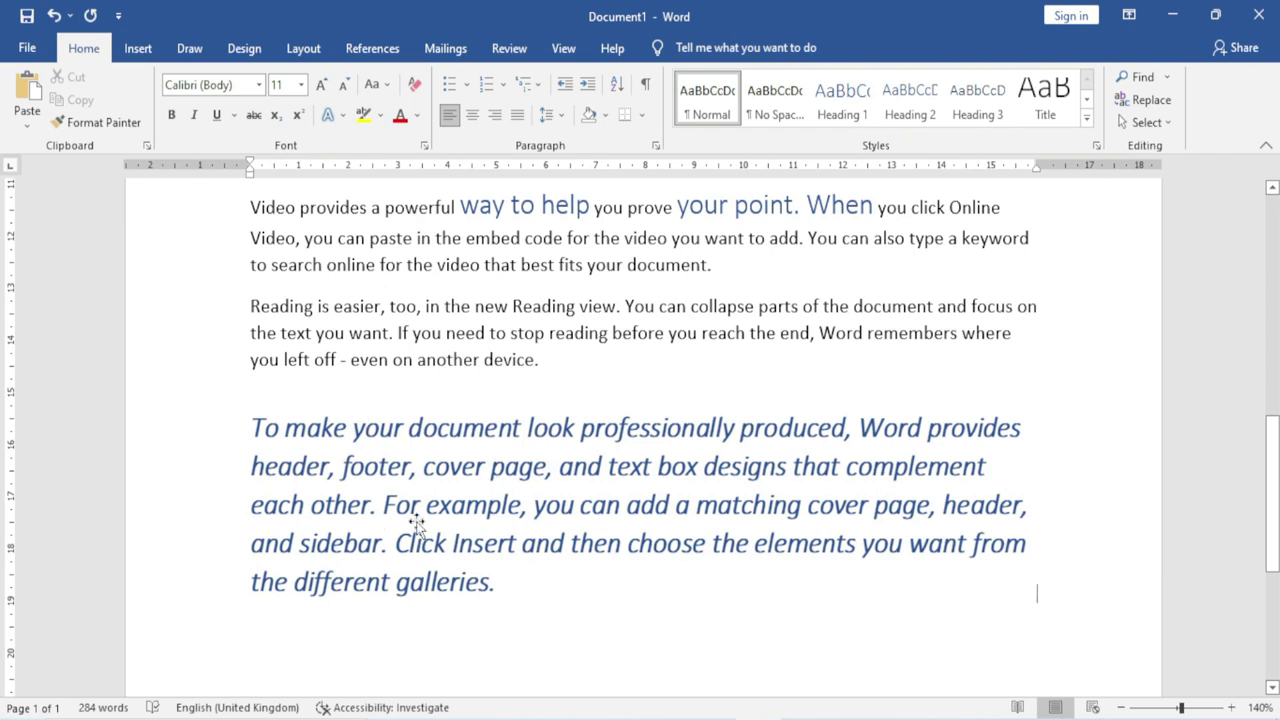
- Select the pasted picture and browse the Picture Format styles gallery
click(385, 495)
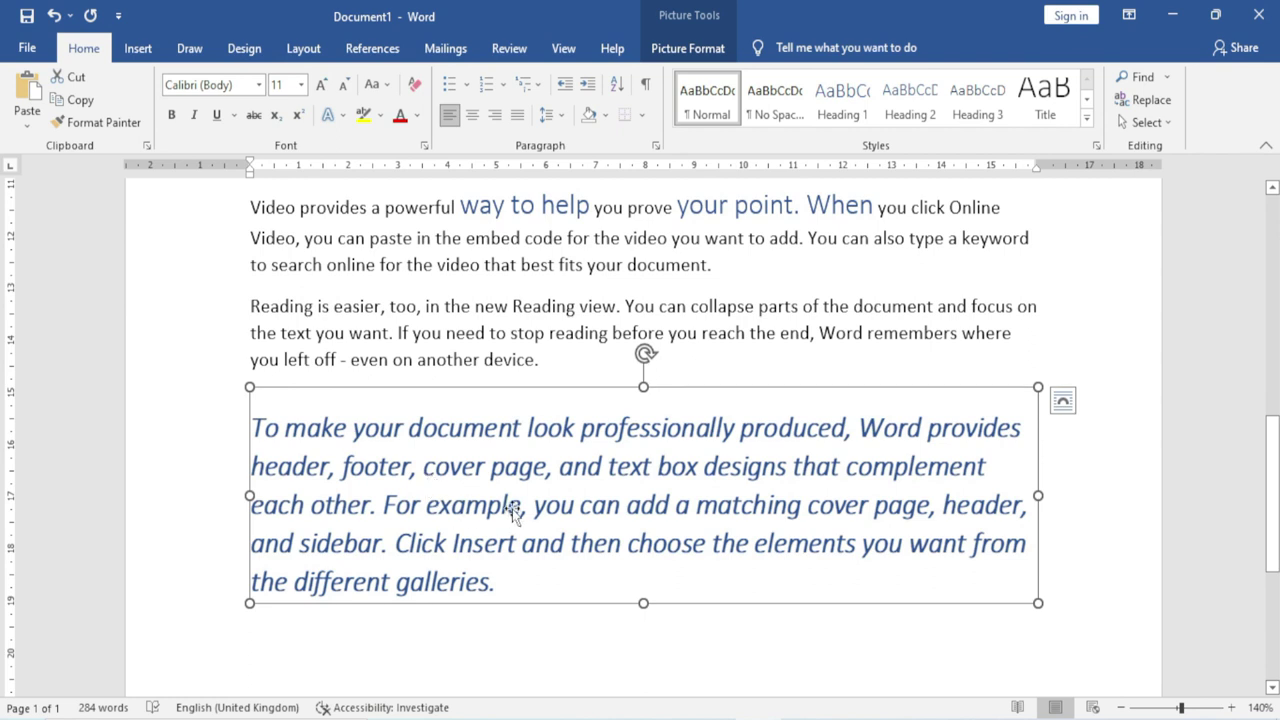
double_click(541, 467)
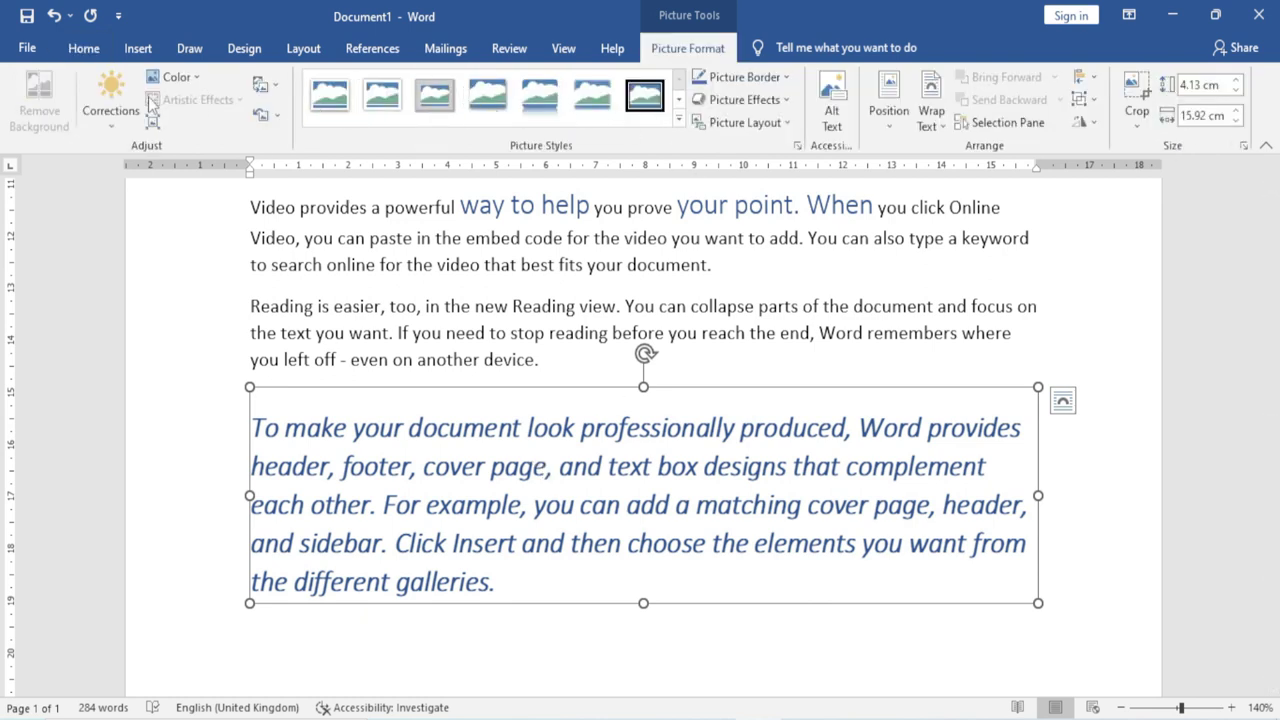
click(679, 119)
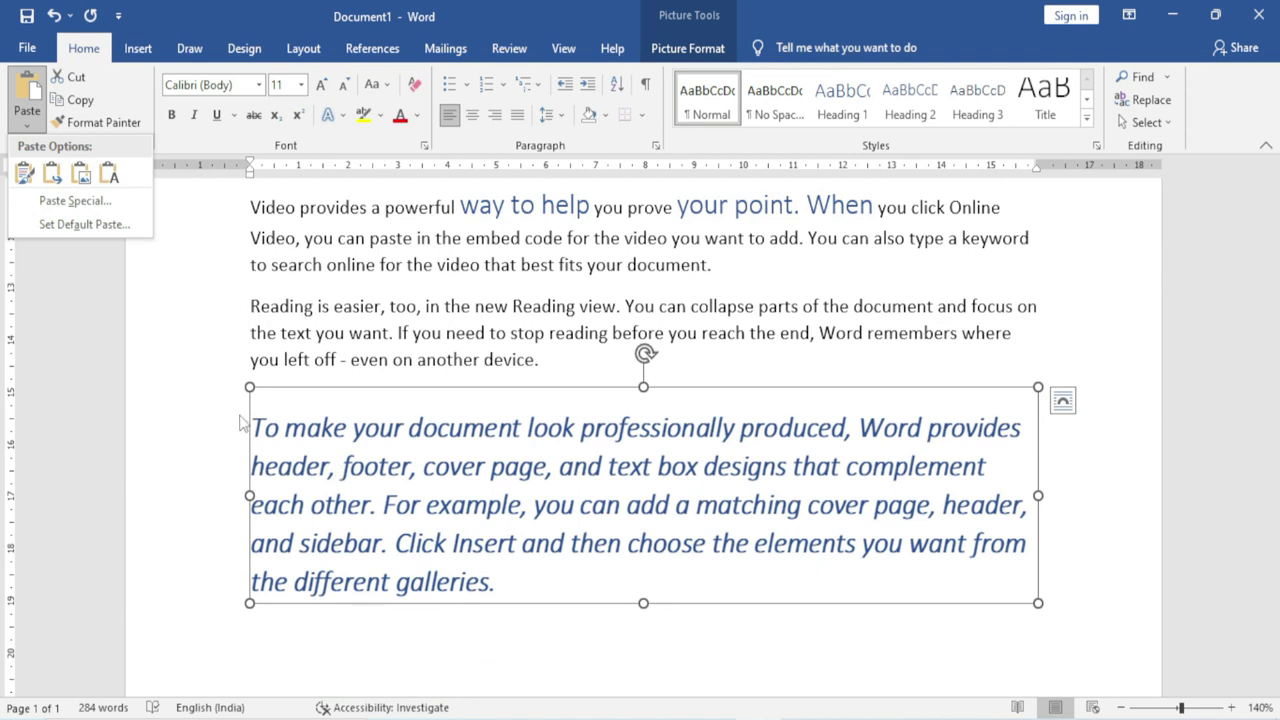
- Delete the picture copy of the heading from the end of the document
click(242, 424)
key(Delete)
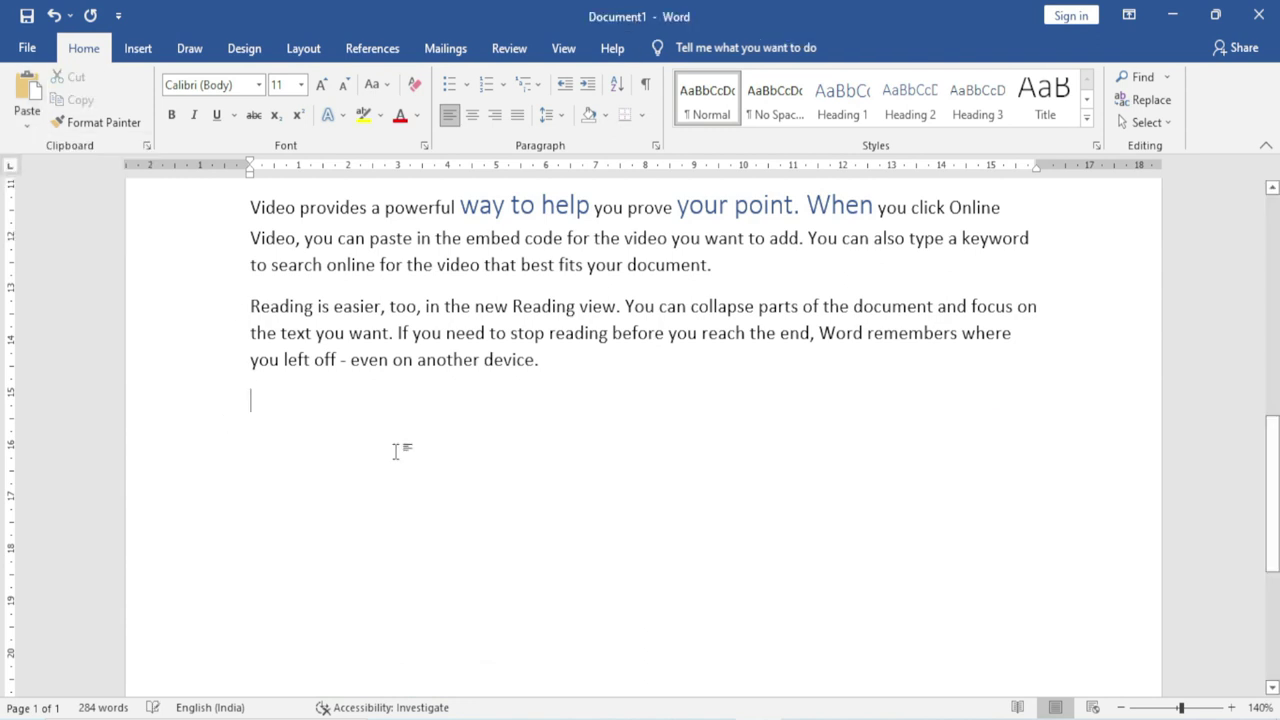
scroll(397, 449, up, 10)
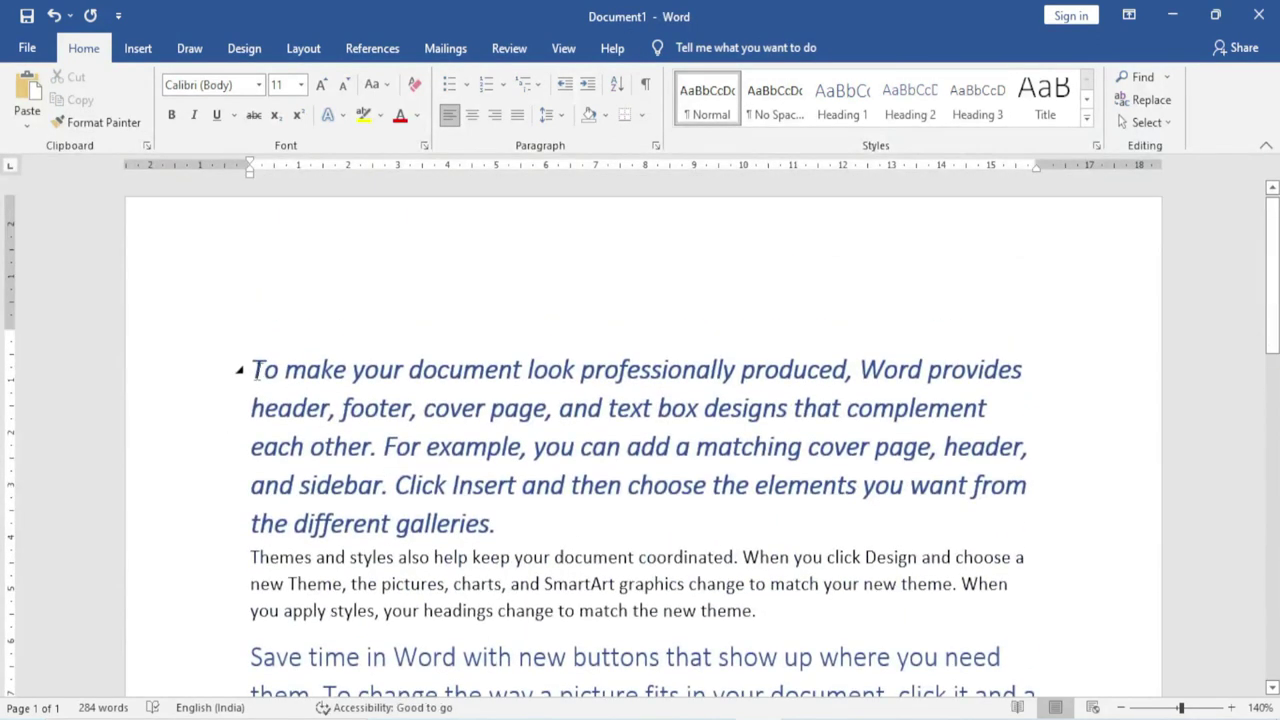
- Paste the opening paragraph at the end using Keep Text Only, as plain unformatted text
drag(250, 370, 497, 524)
click(66, 99)
scroll(383, 452, down, 3)
scroll(383, 452, down, 2)
scroll(383, 452, down, 1)
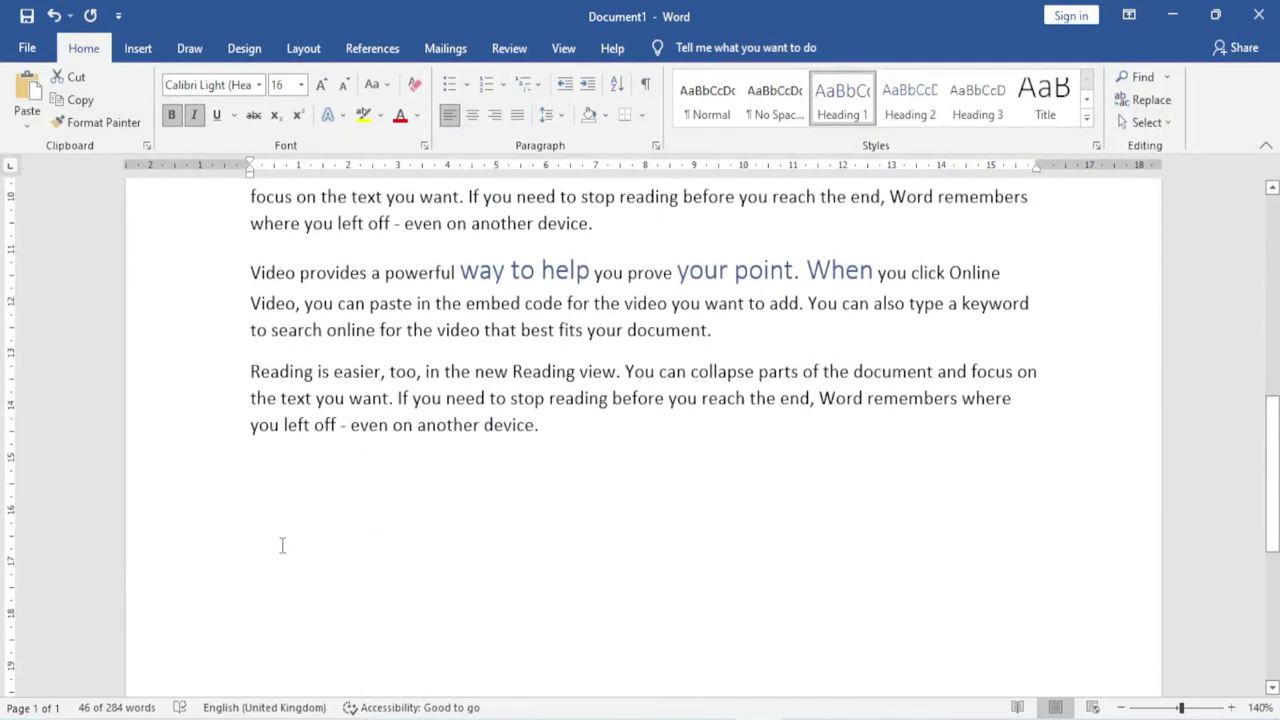
click(290, 506)
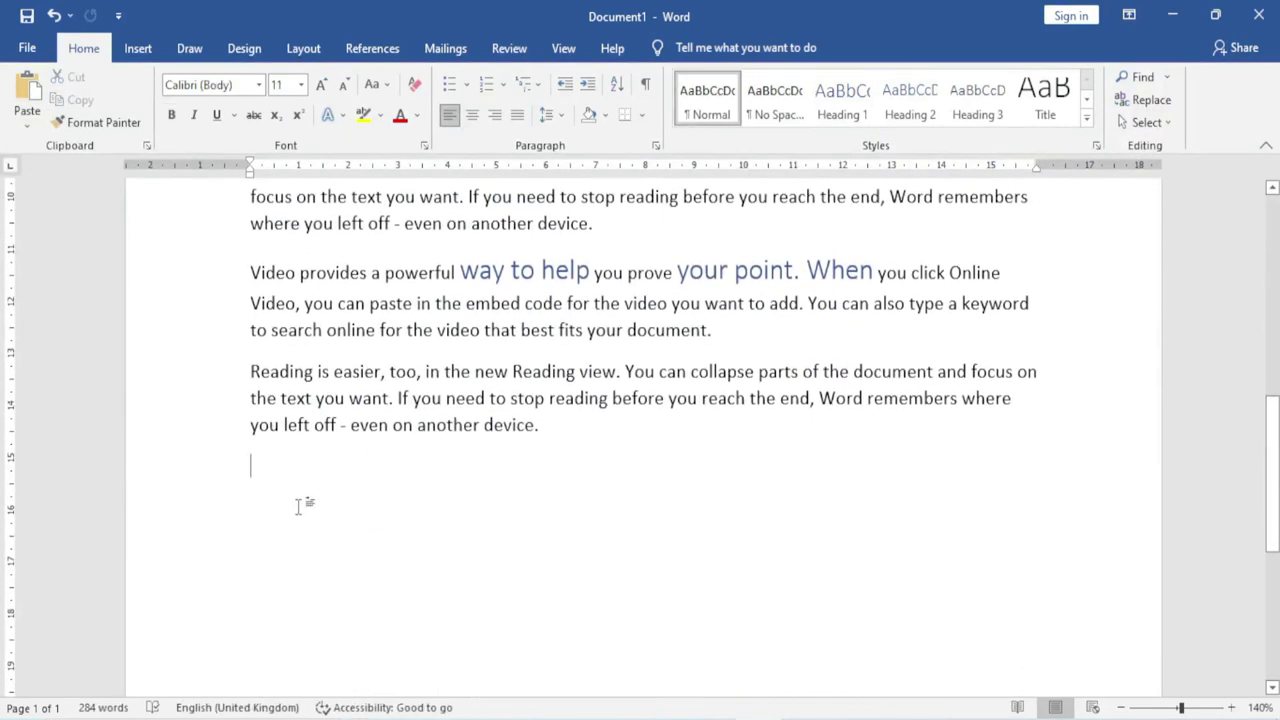
click(28, 125)
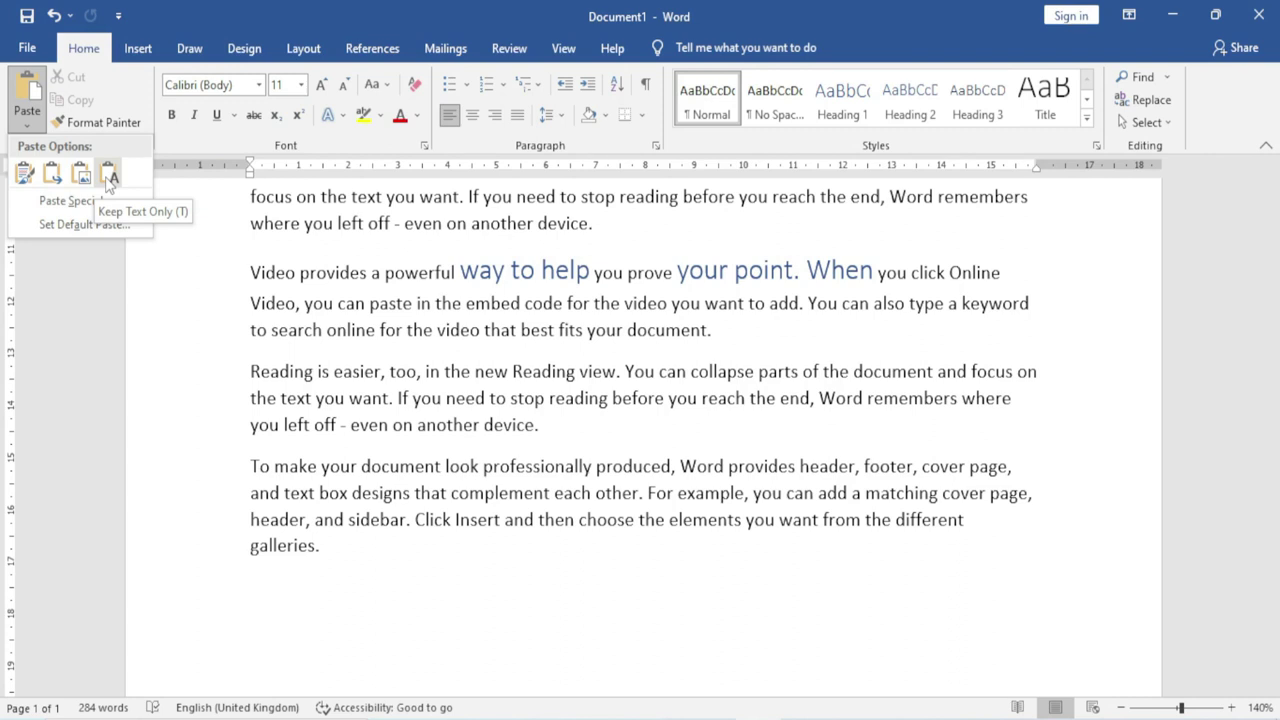
click(110, 176)
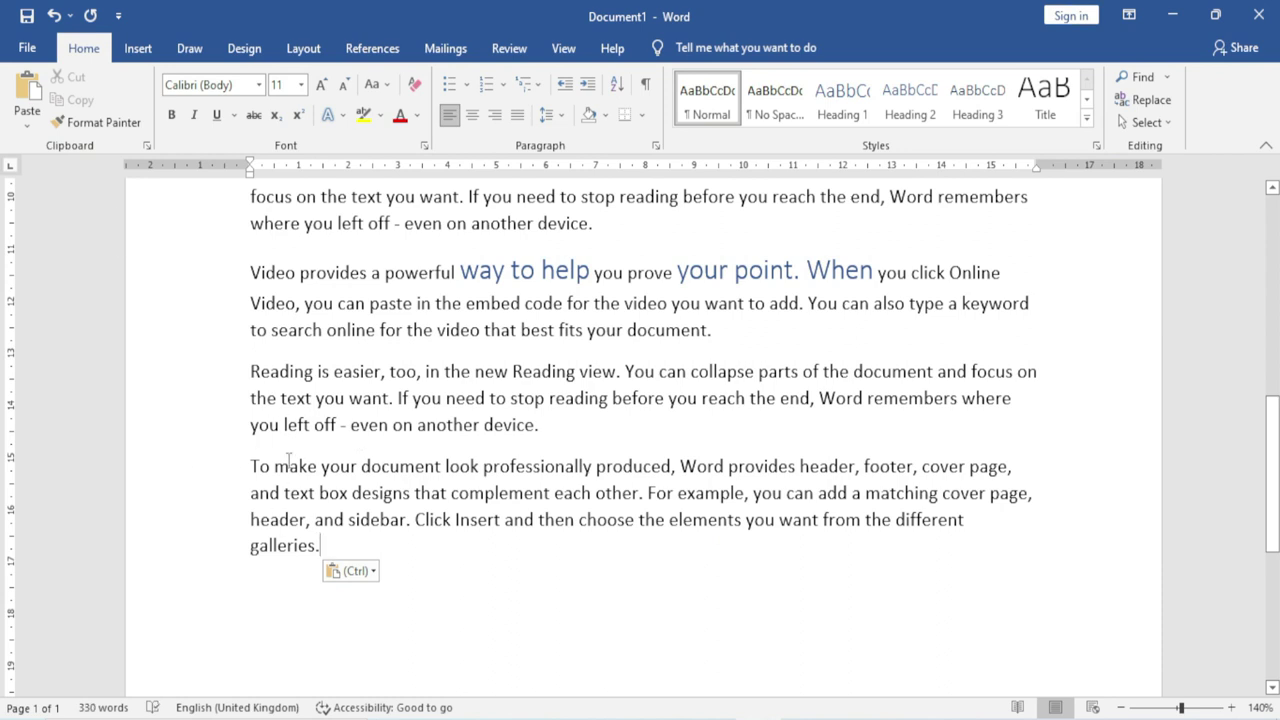
- Scroll through the document, then preview and dismiss the paste choices
scroll(250, 492, up, 5)
scroll(270, 400, up, 5)
scroll(290, 310, up, 5)
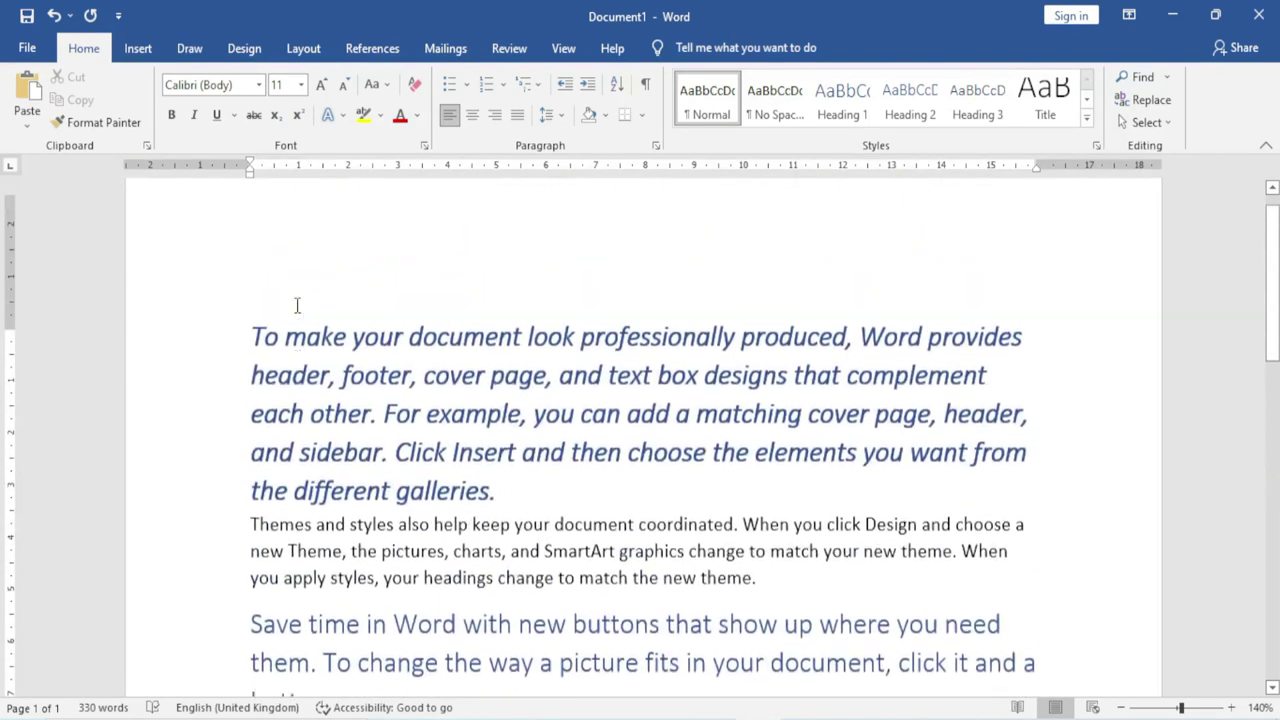
scroll(278, 368, up, 3)
scroll(314, 480, down, 5)
scroll(300, 490, down, 5)
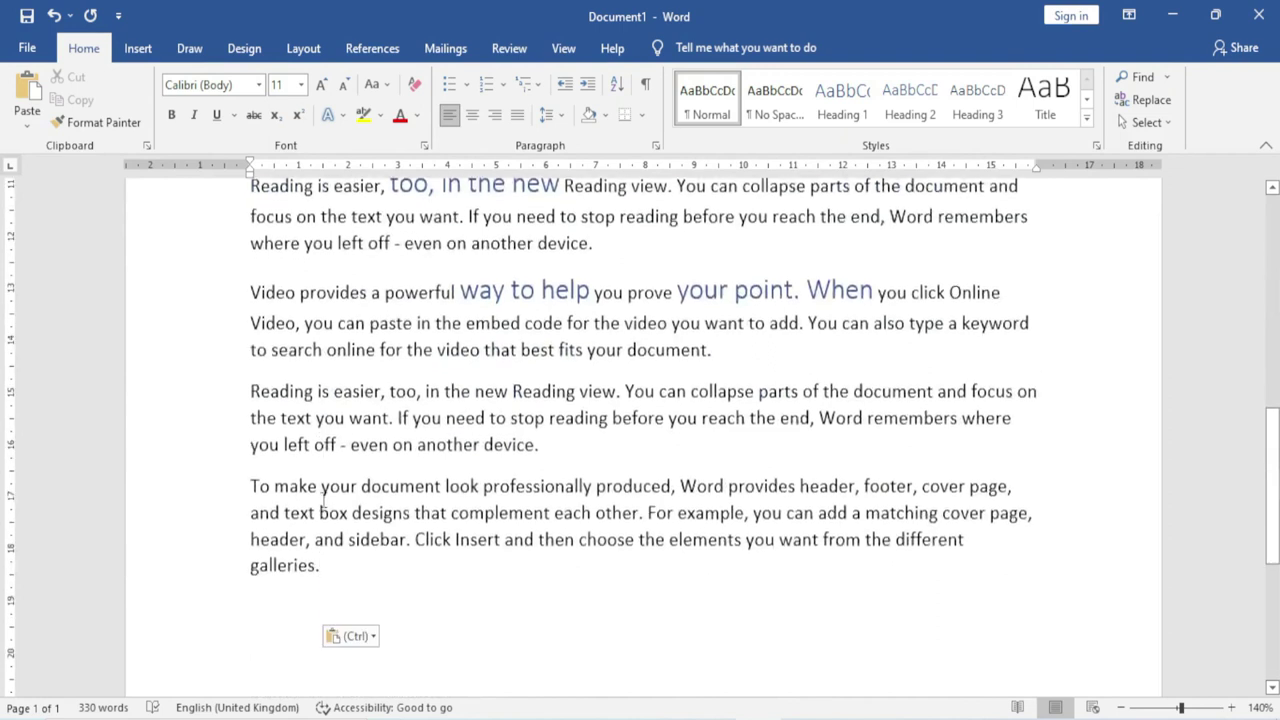
scroll(273, 507, down, 2)
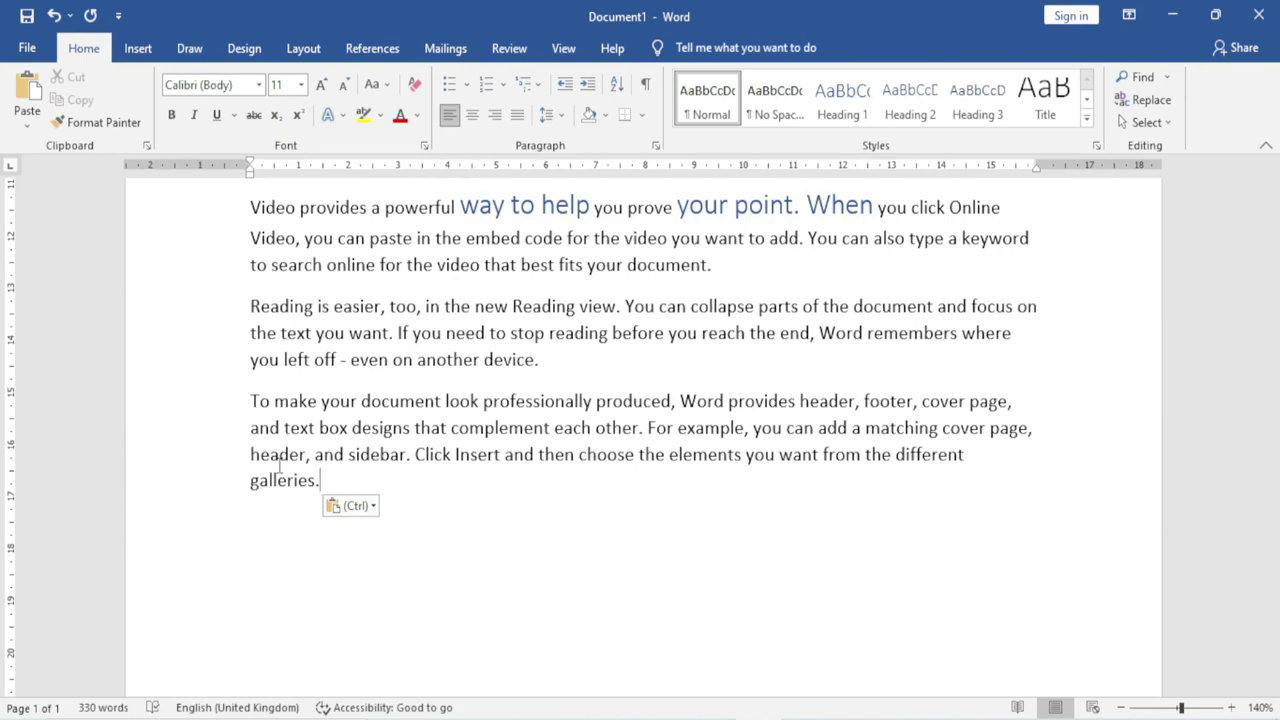
scroll(280, 465, up, 5)
click(27, 124)
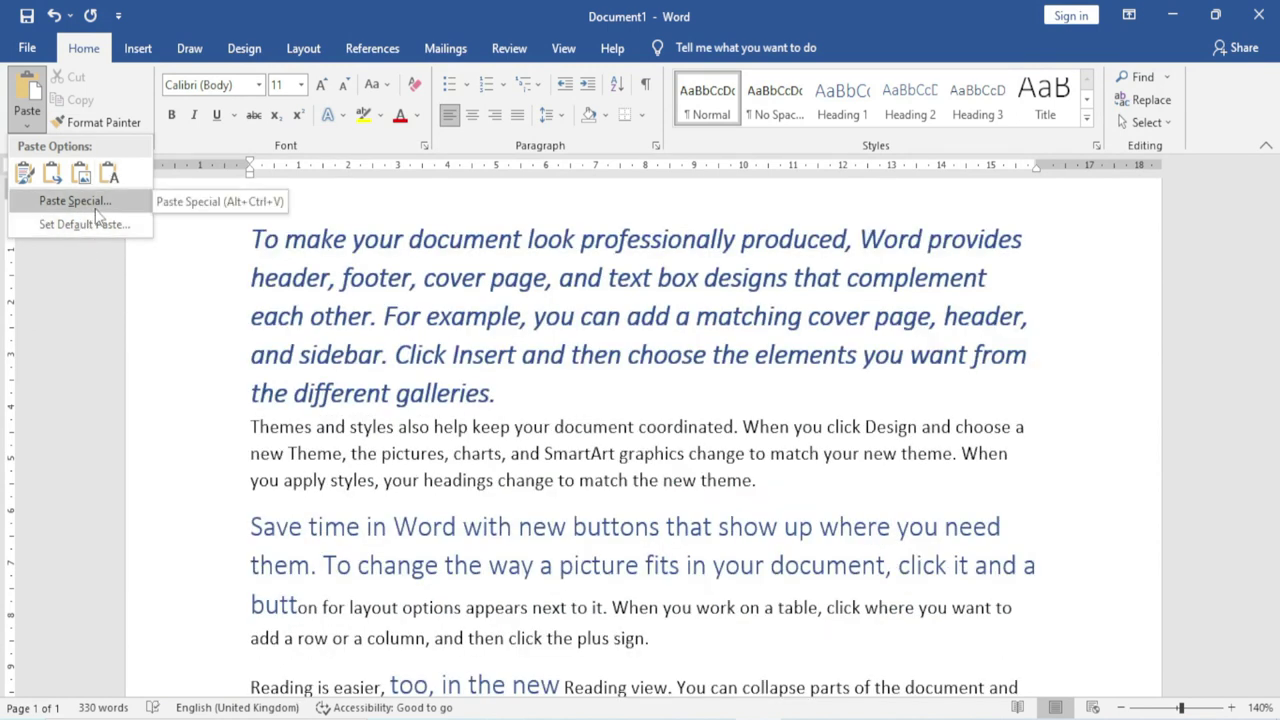
scroll(300, 400, up, 2)
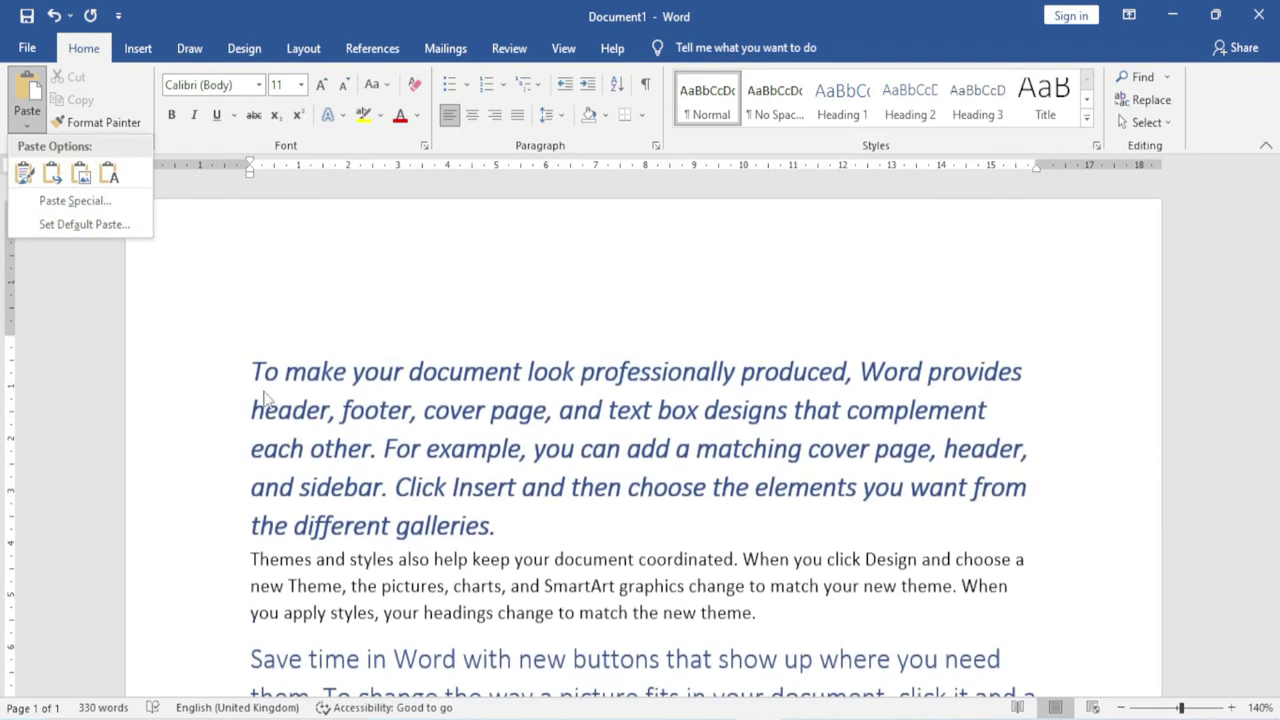
scroll(310, 390, down, 2)
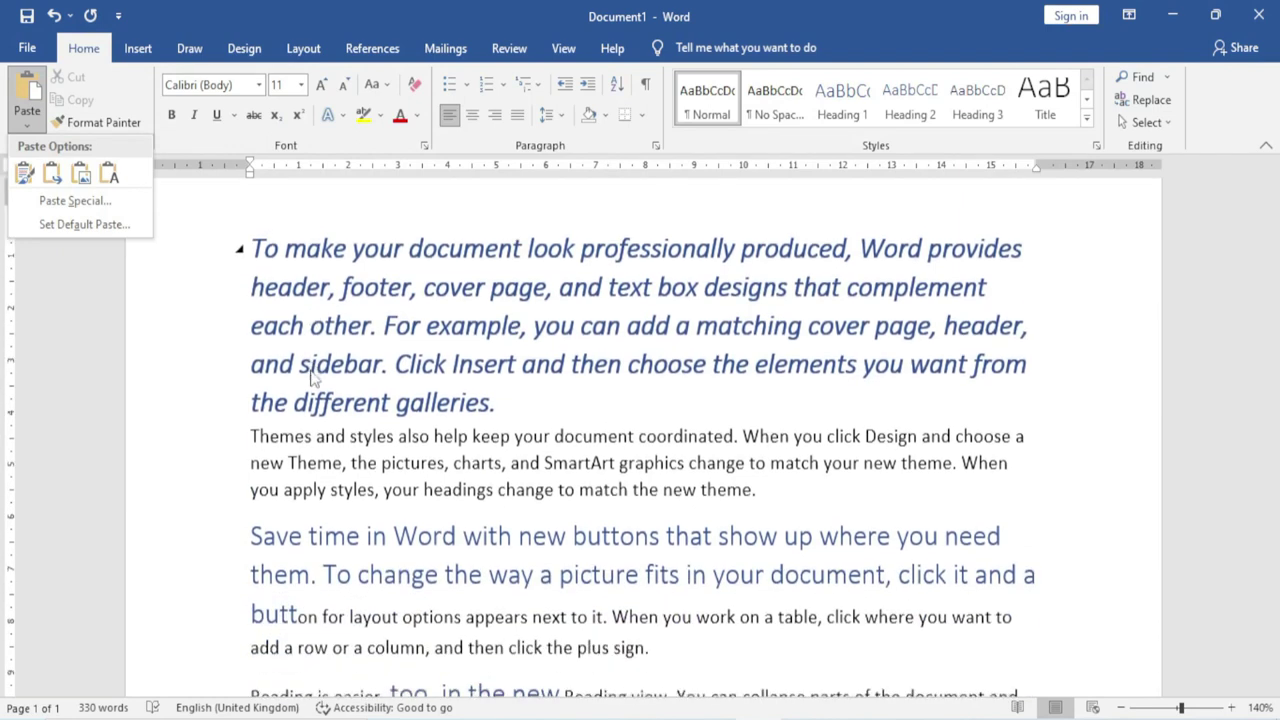
click(297, 297)
- Copy the opening paragraph again and open paste choices on an empty line below the plain-text copy
mouse_move(259, 257)
mouse_down()
mouse_move(395, 362)
mouse_move(505, 400)
mouse_up()
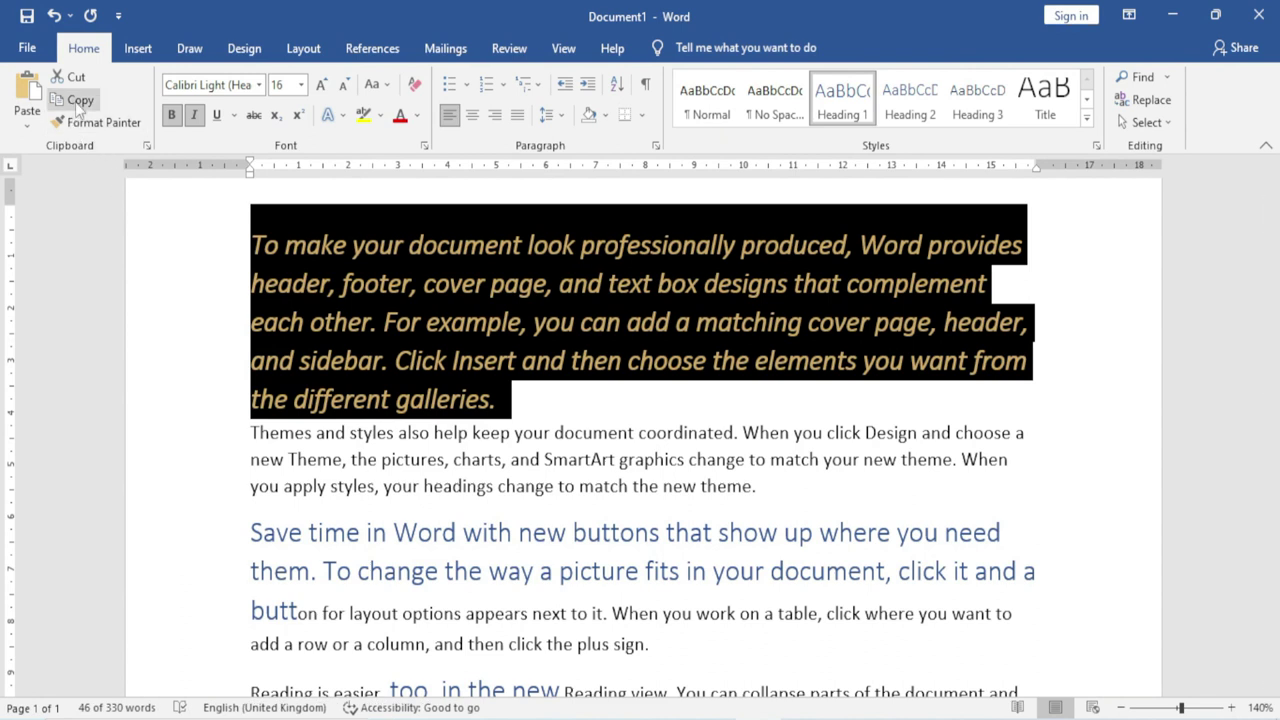
click(80, 100)
scroll(428, 466, down, 5)
scroll(428, 466, down, 5)
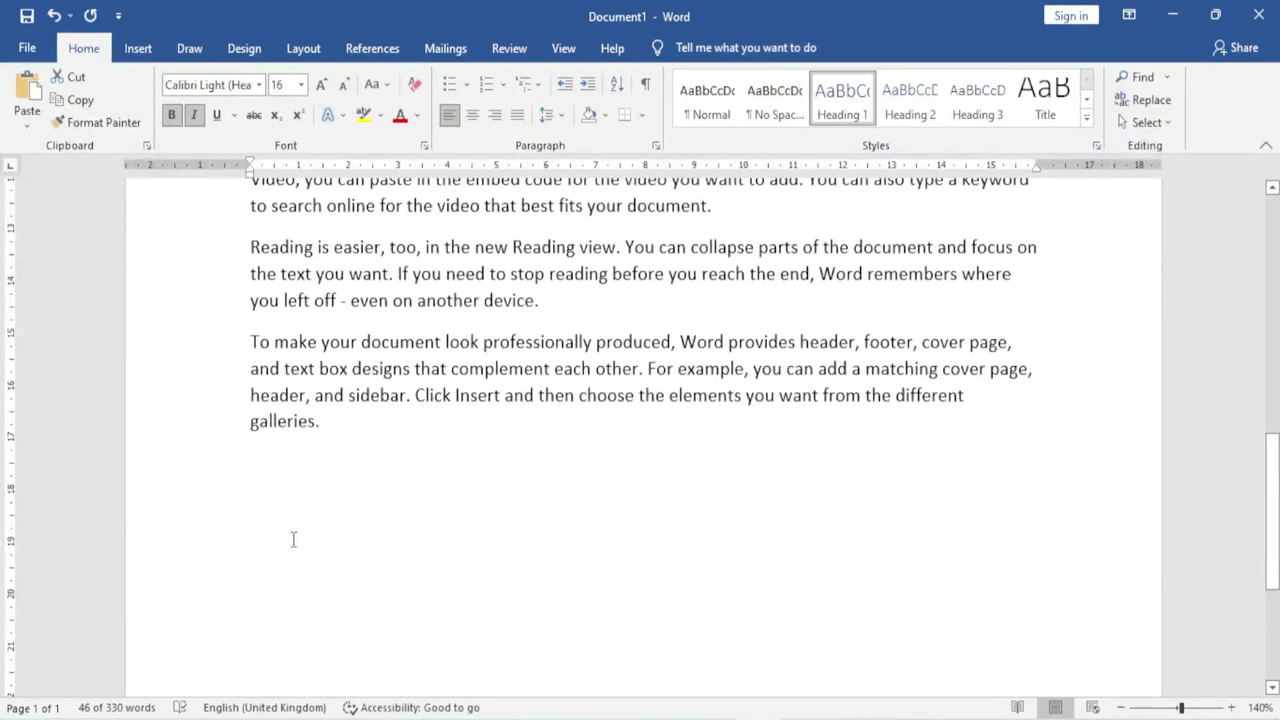
click(281, 521)
click(257, 503)
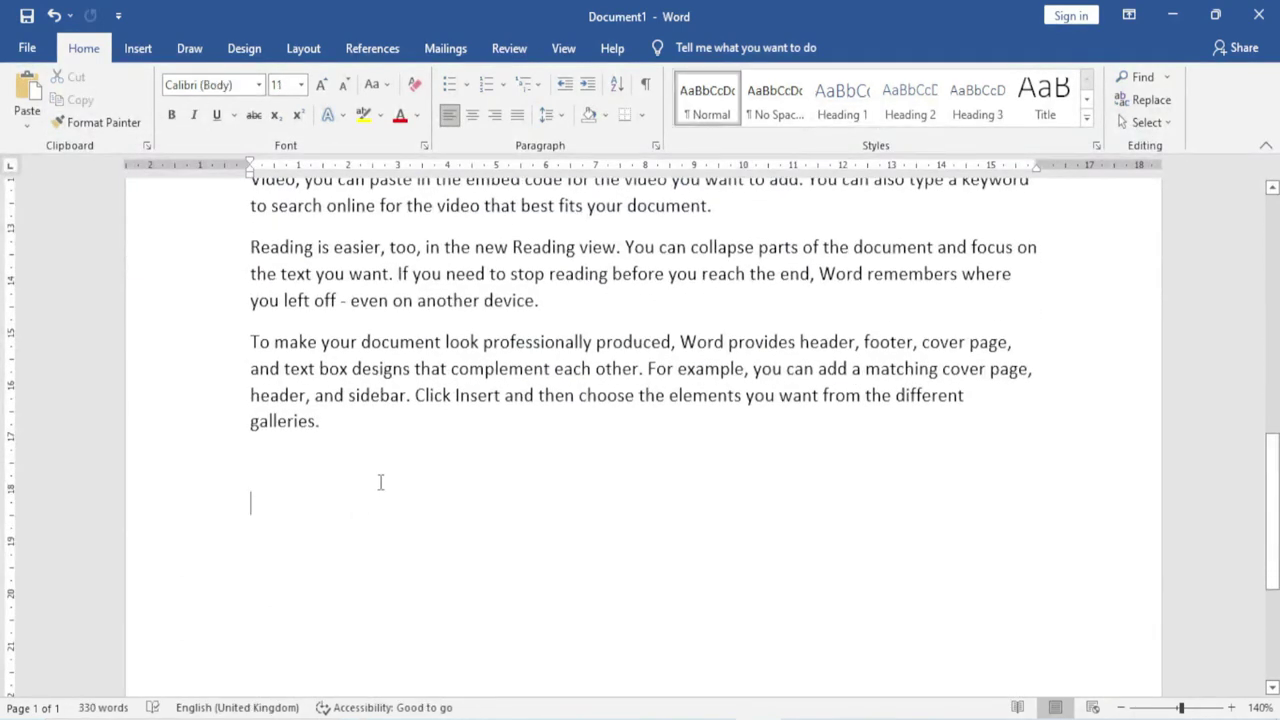
click(27, 118)
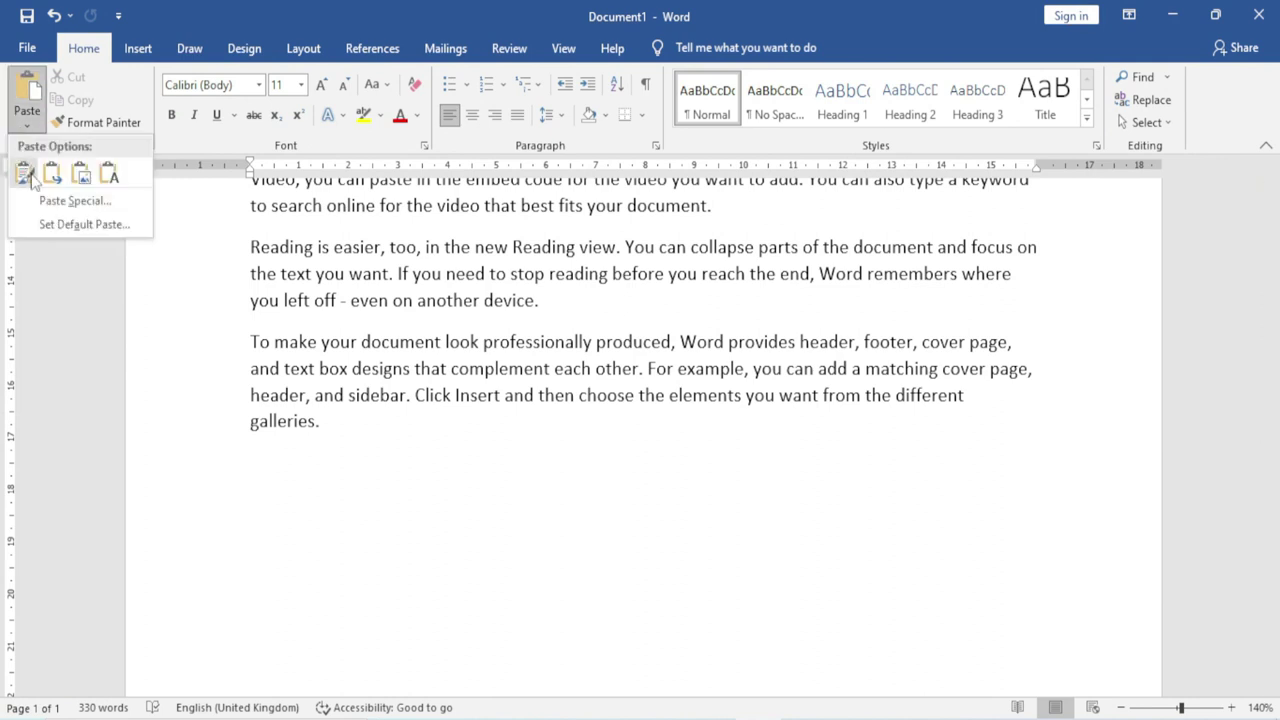
- Paste the copied heading as a Microsoft Word Document Object through Paste Special, then select it
click(86, 202)
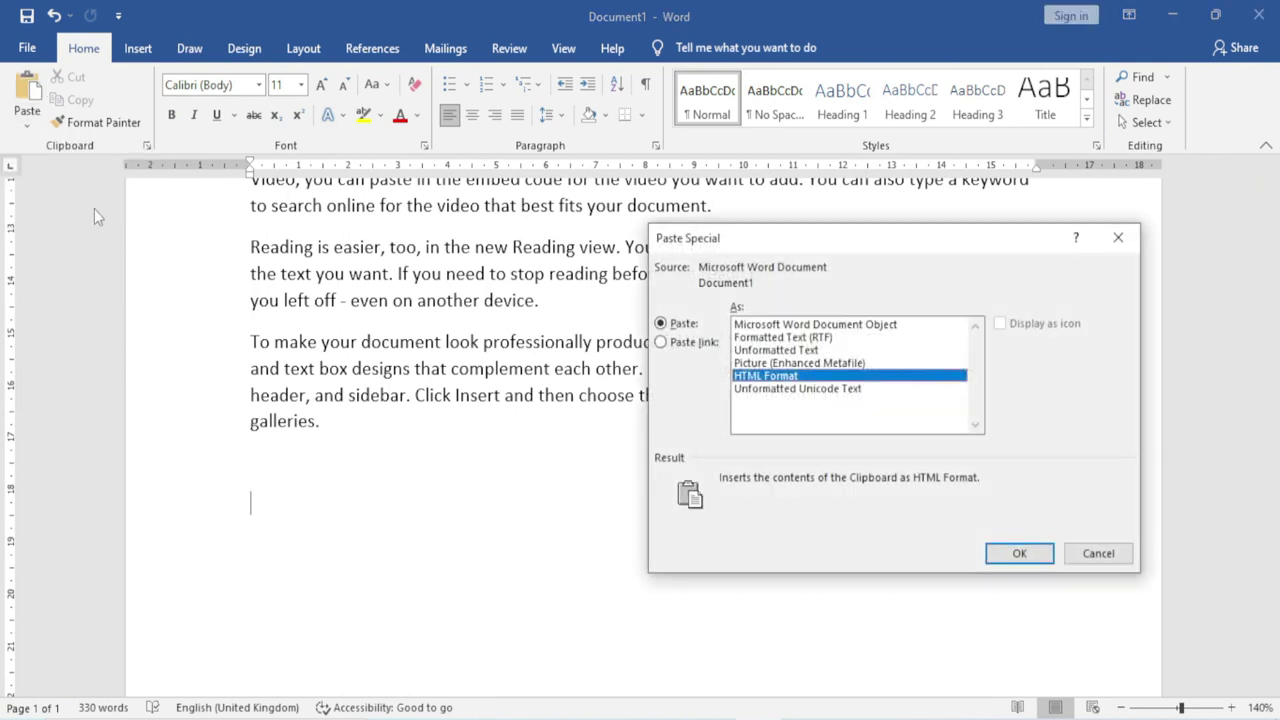
drag(790, 240, 899, 186)
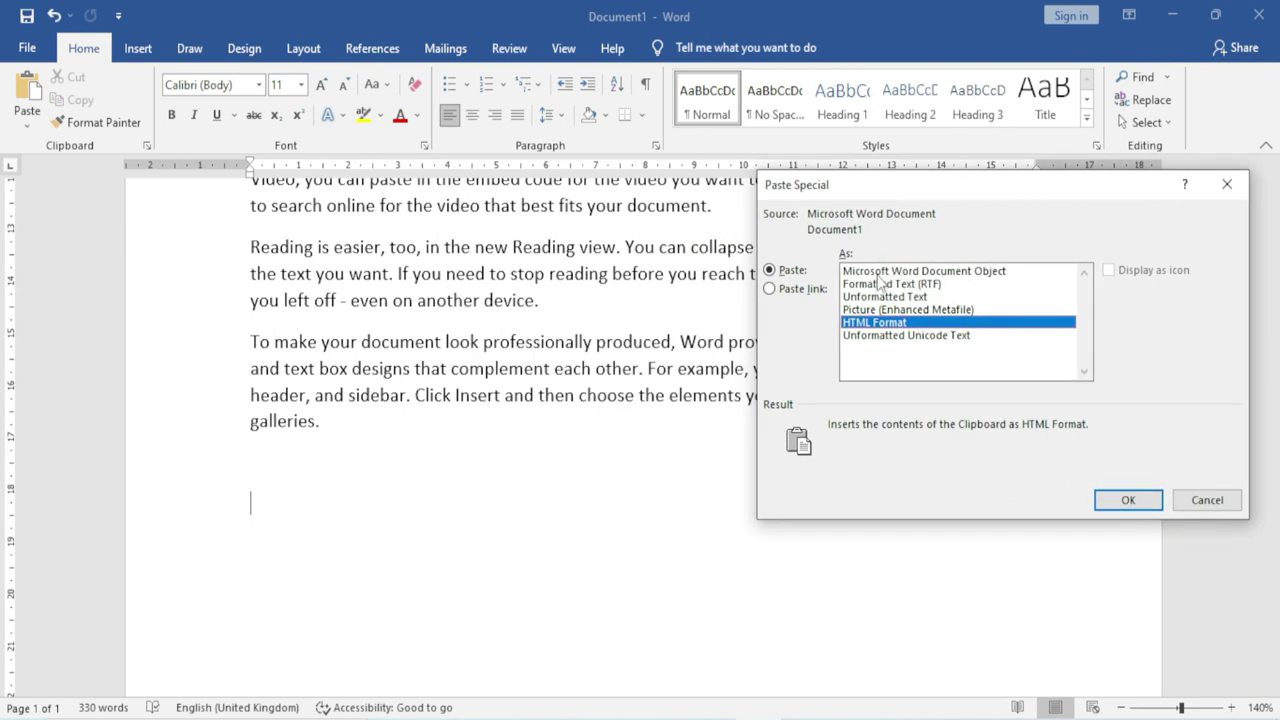
click(878, 276)
drag(975, 195, 856, 188)
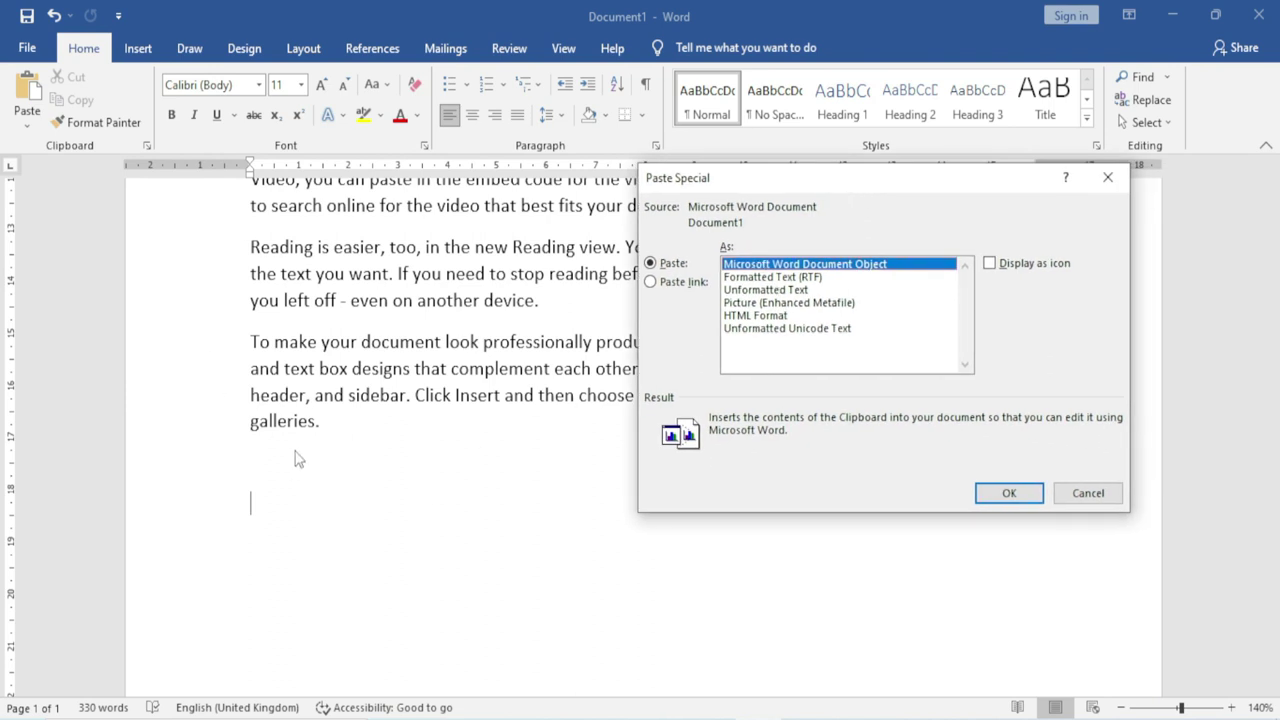
click(1009, 493)
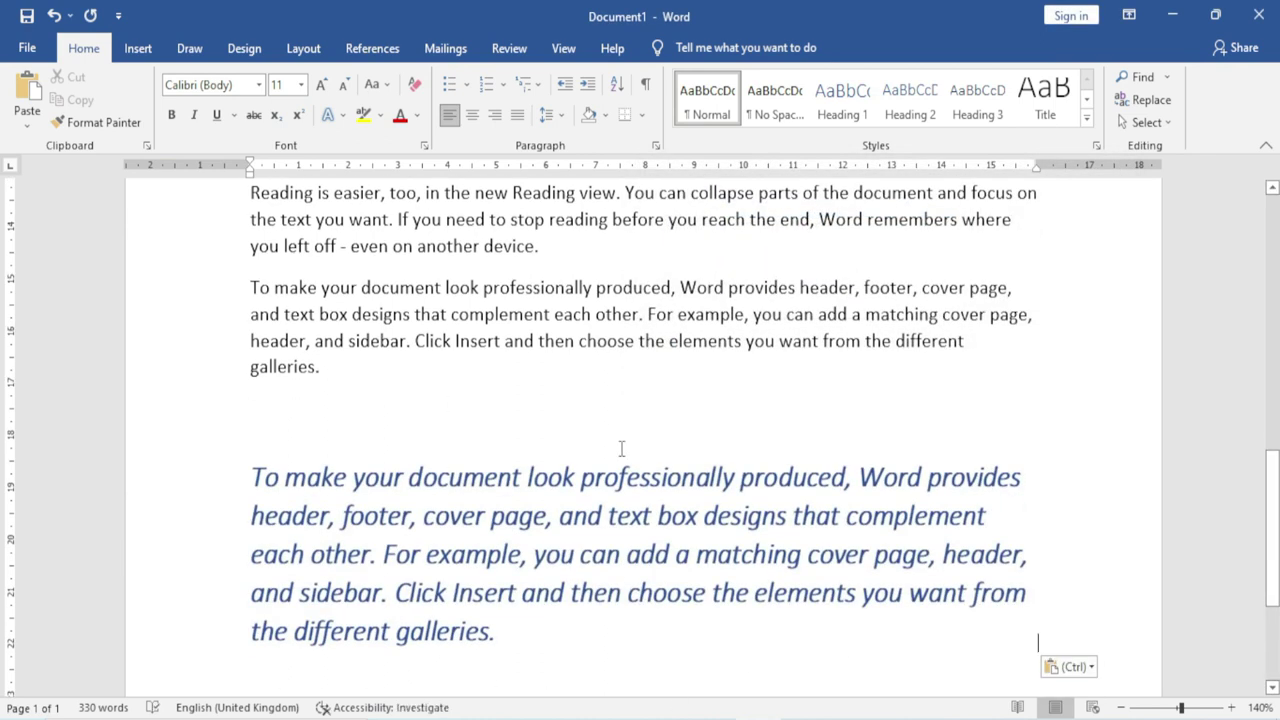
click(588, 540)
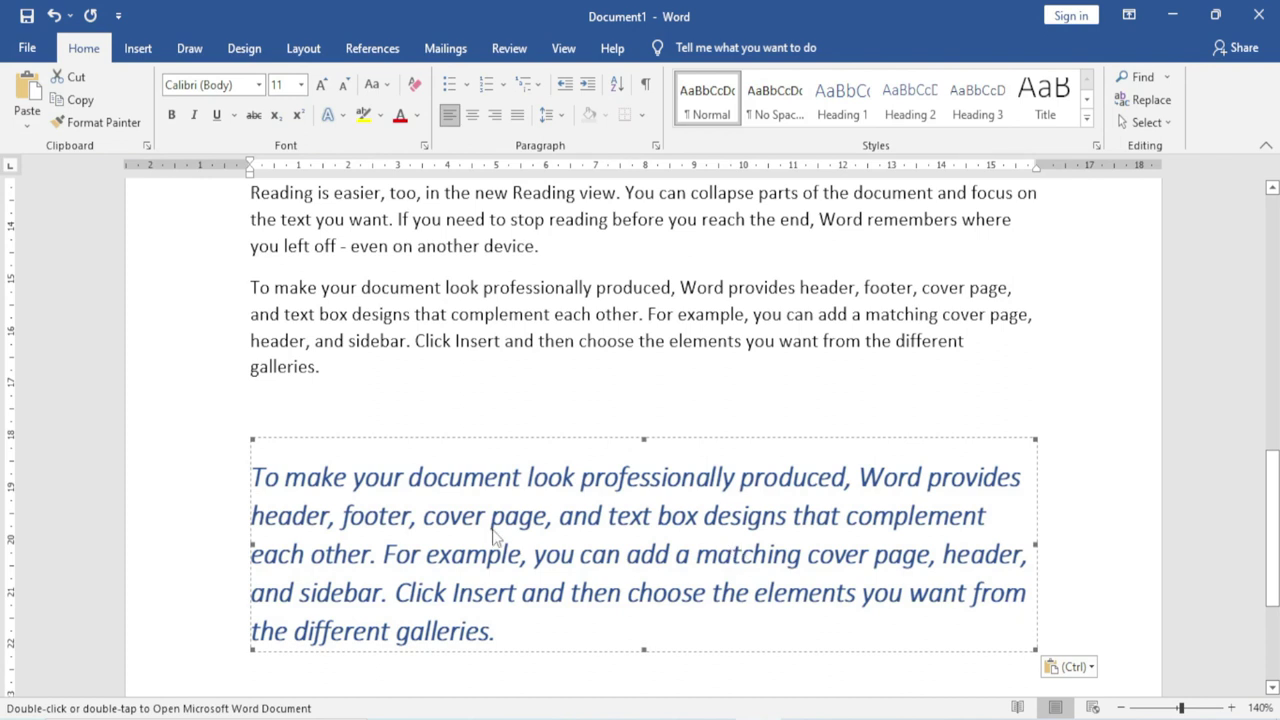
- Delete the document-object paste and paste the paragraph again as Formatted Text (RTF)
key(Delete)
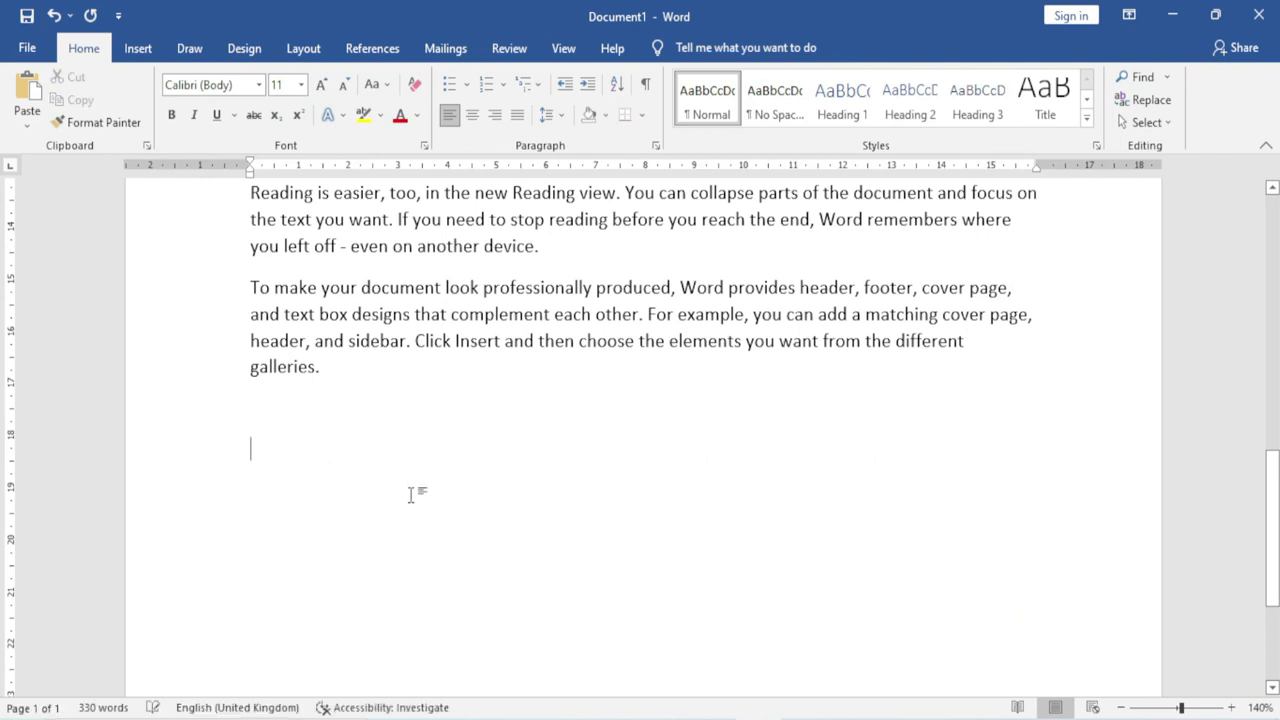
click(27, 126)
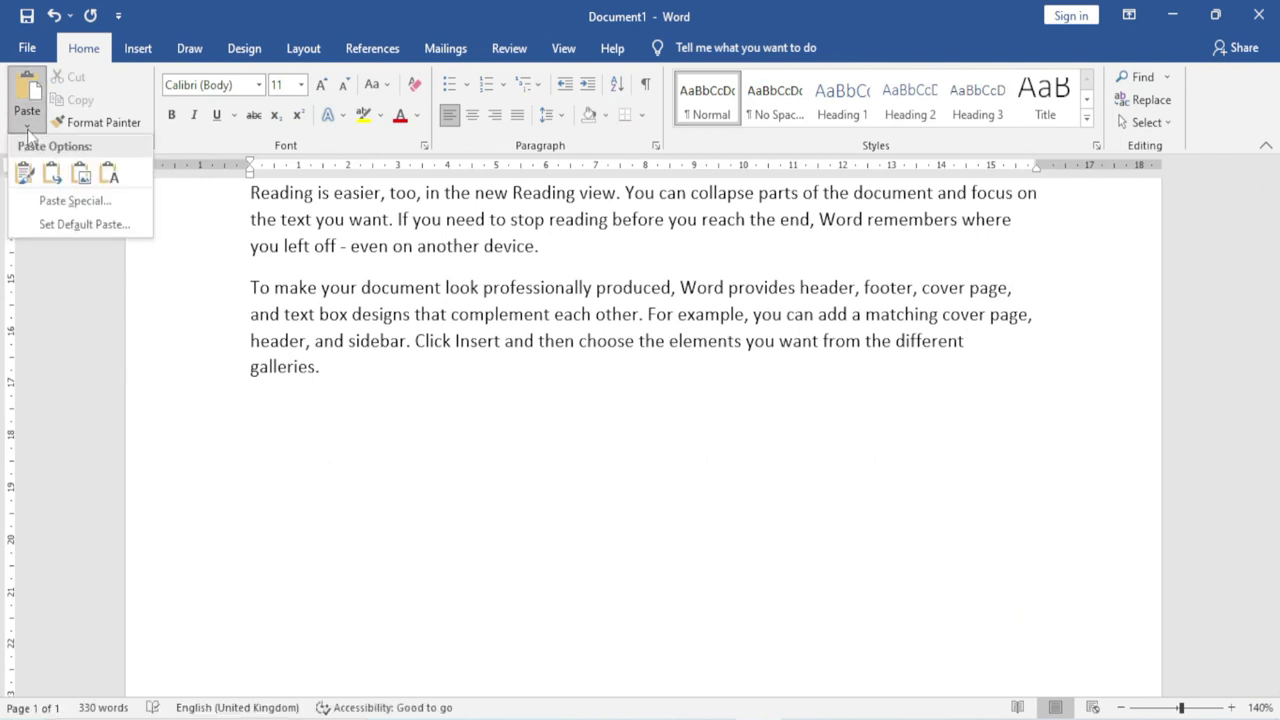
click(90, 201)
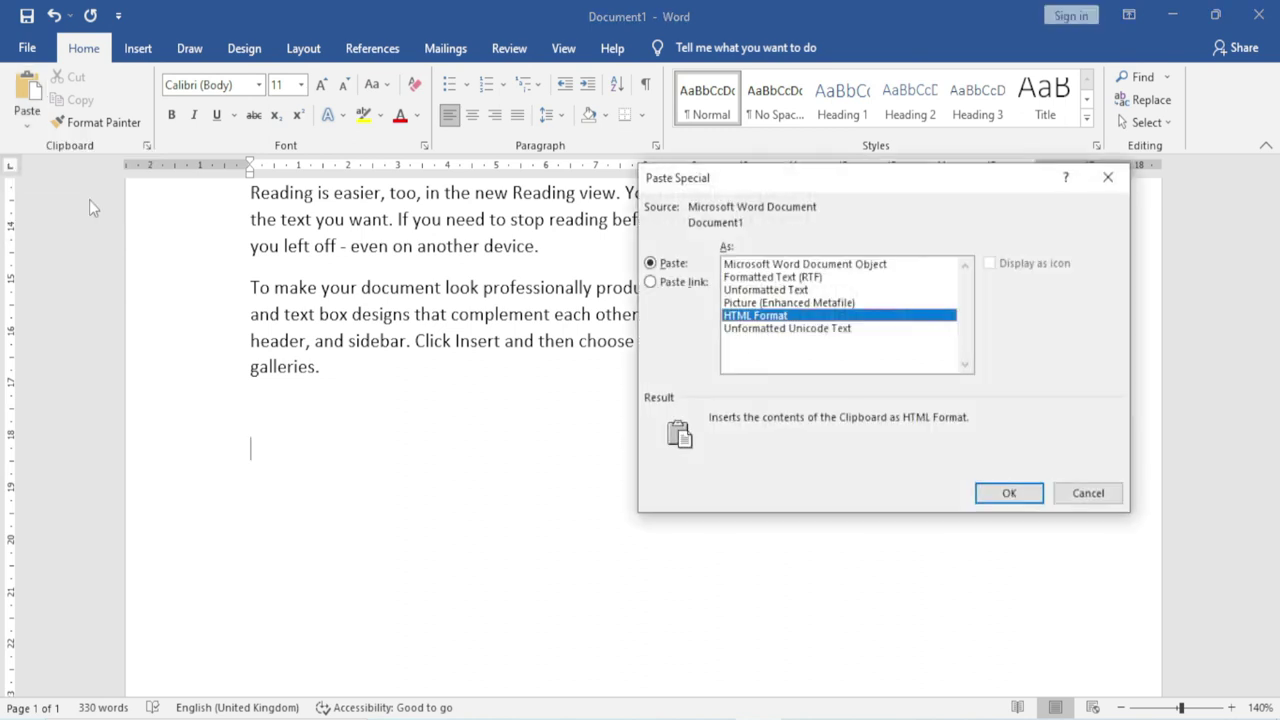
click(778, 277)
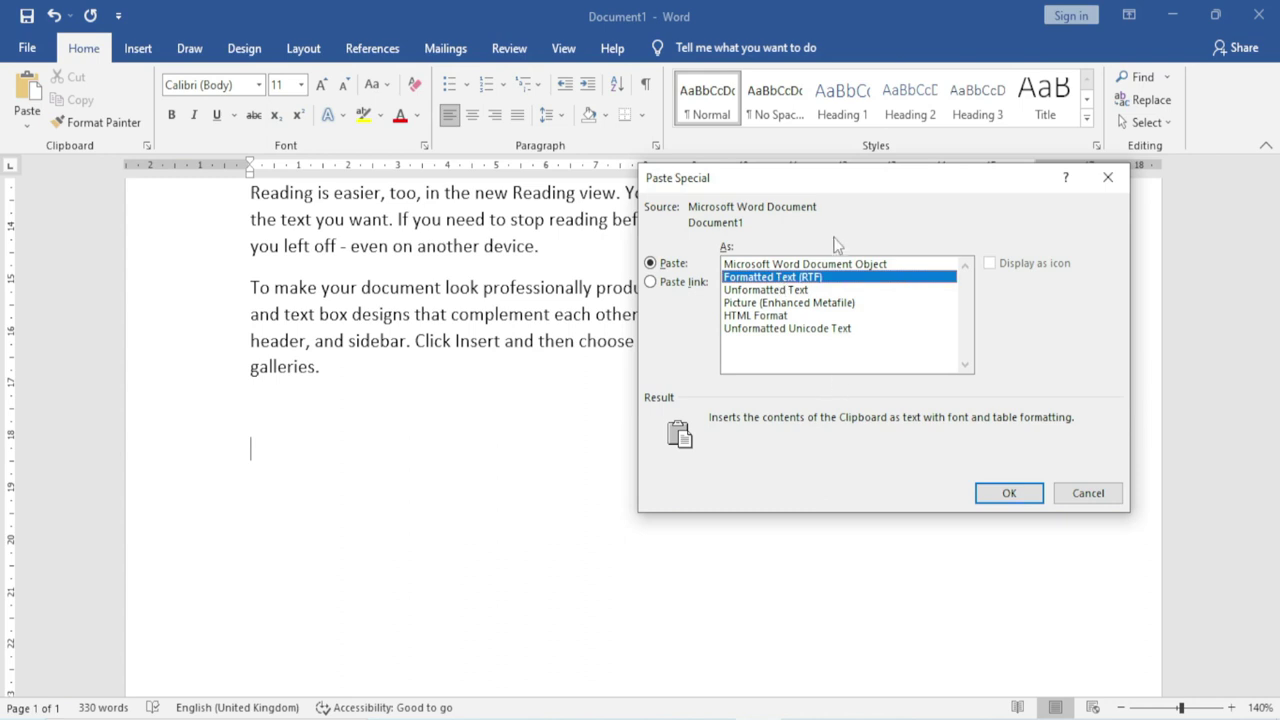
drag(811, 180, 633, 262)
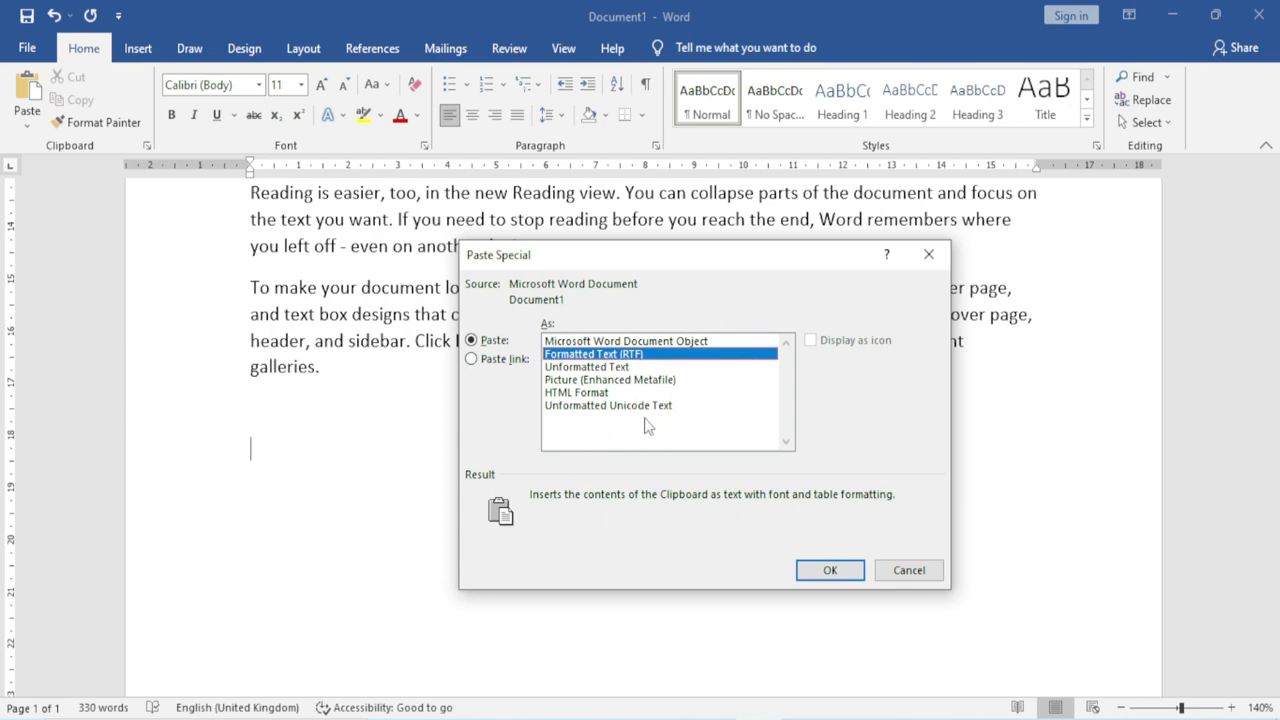
mouse_move(611, 263)
mouse_down()
mouse_move(668, 263)
mouse_move(806, 198)
mouse_up()
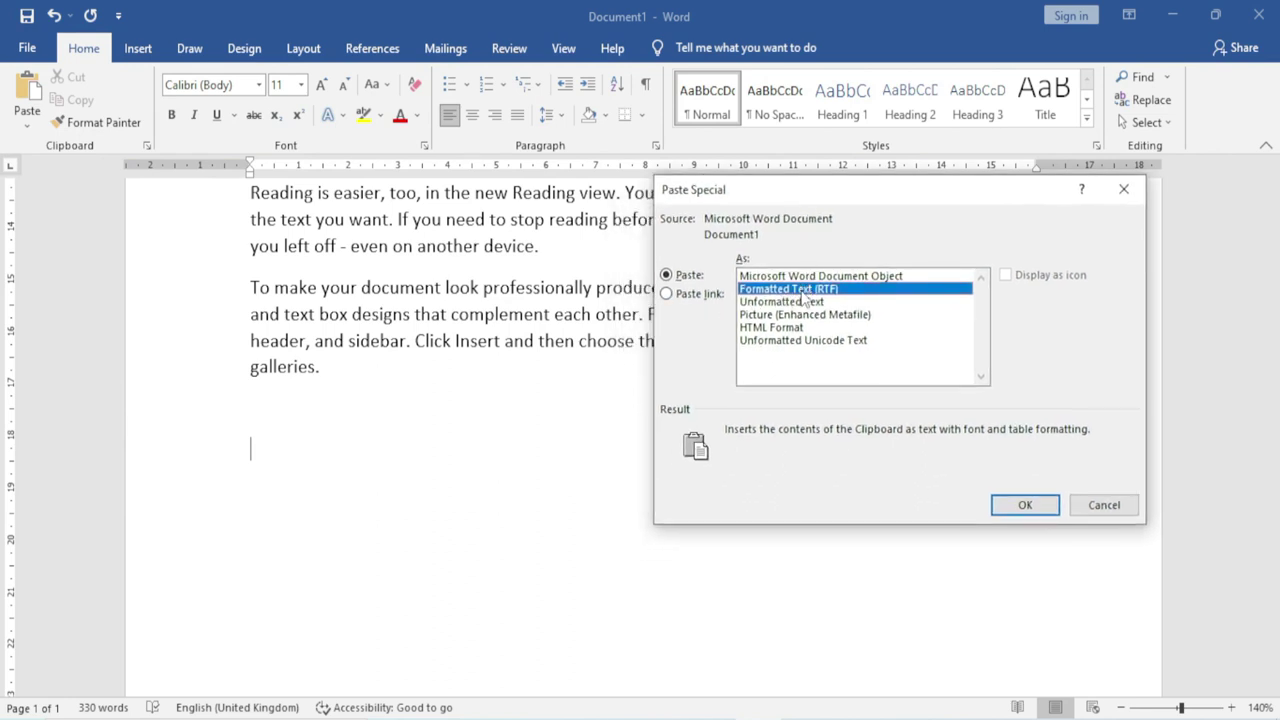
click(1022, 505)
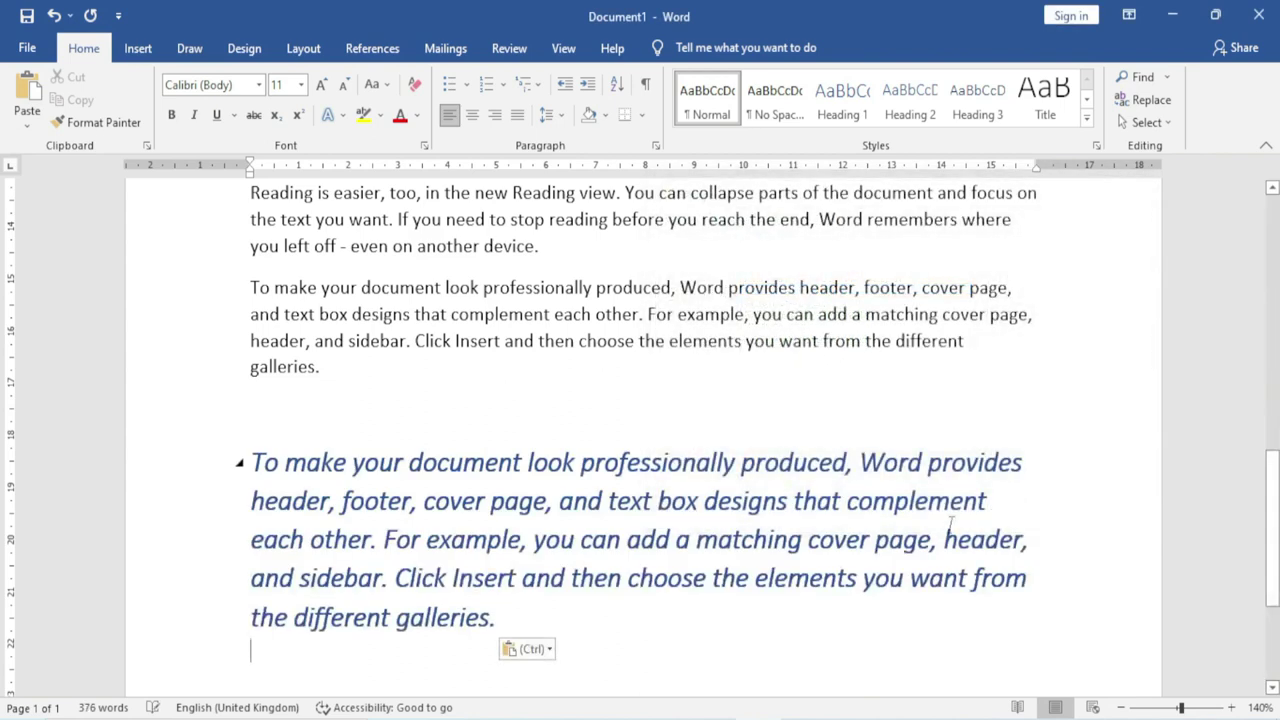
- Check the RTF paste's paste options, then select and delete the blue italic paragraph
click(470, 538)
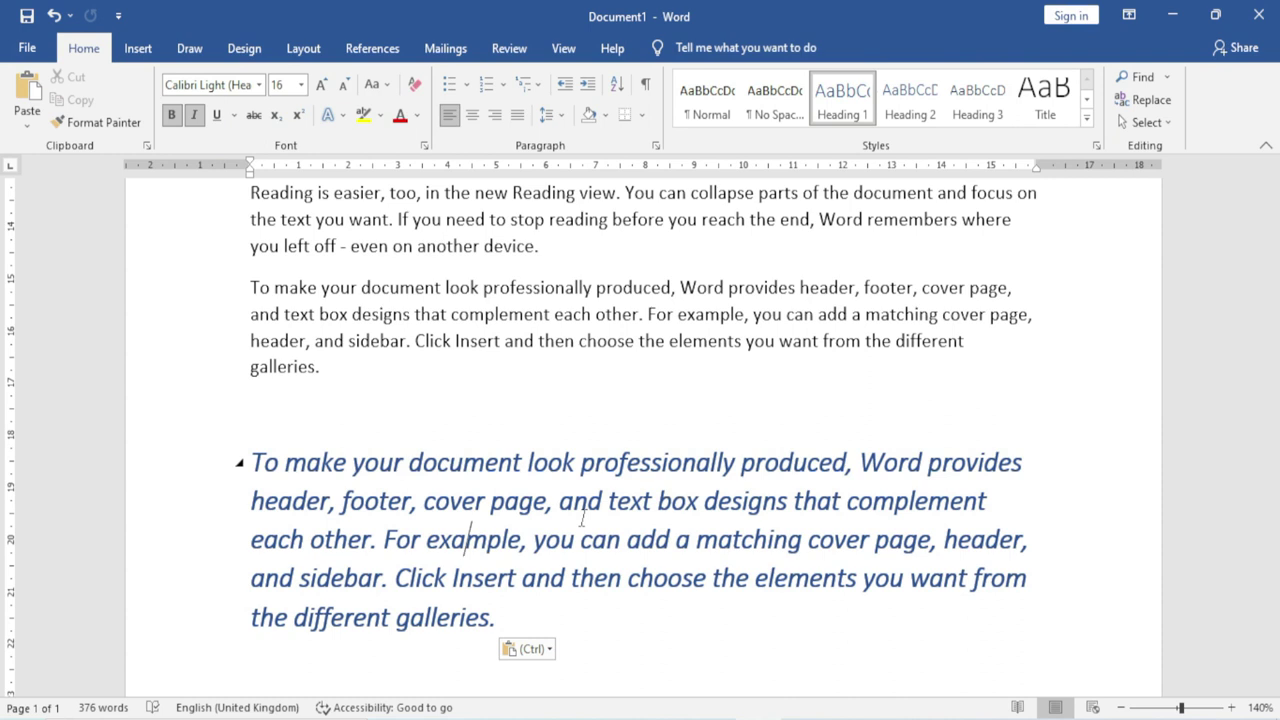
click(438, 586)
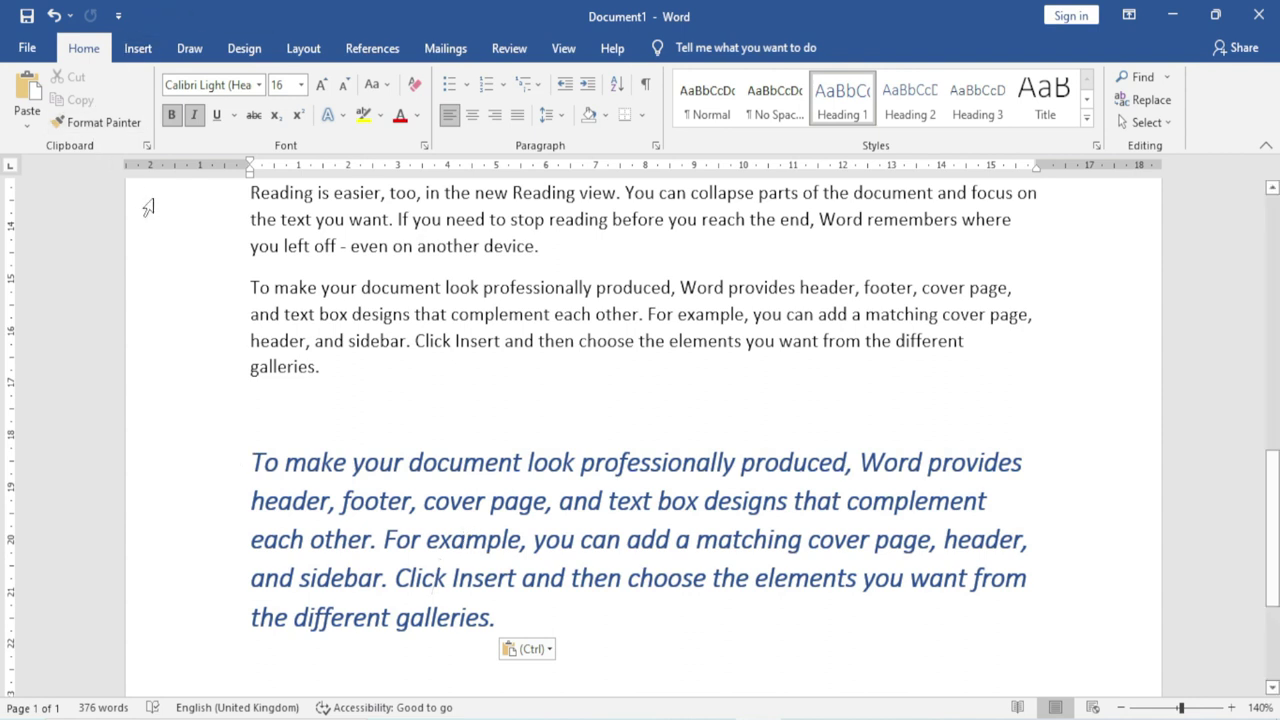
key(ctrl)
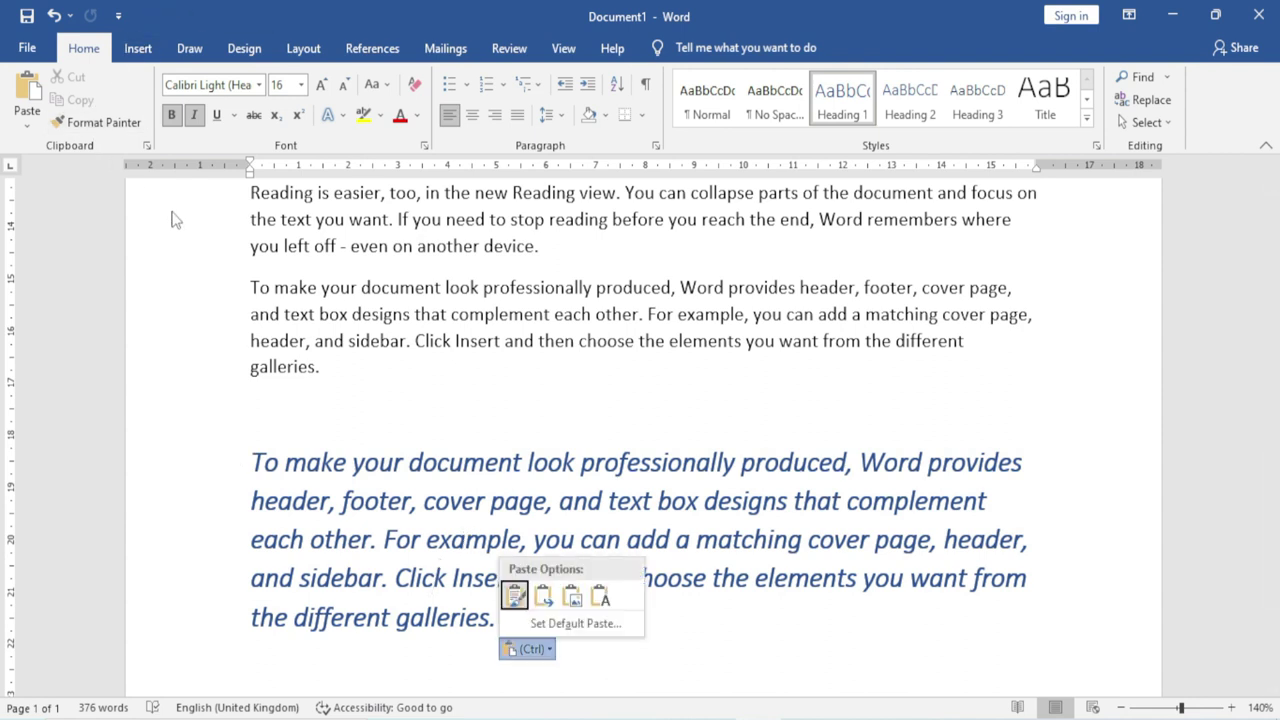
key(Escape)
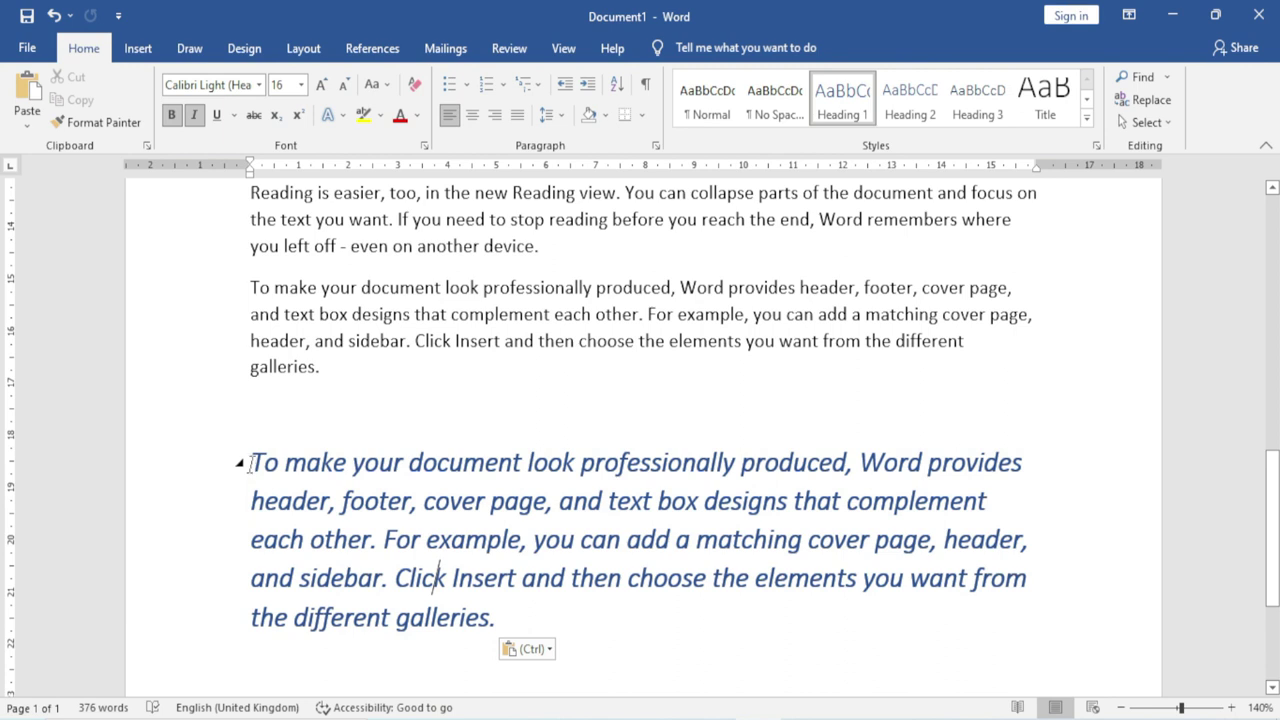
drag(250, 460, 513, 680)
key(Delete)
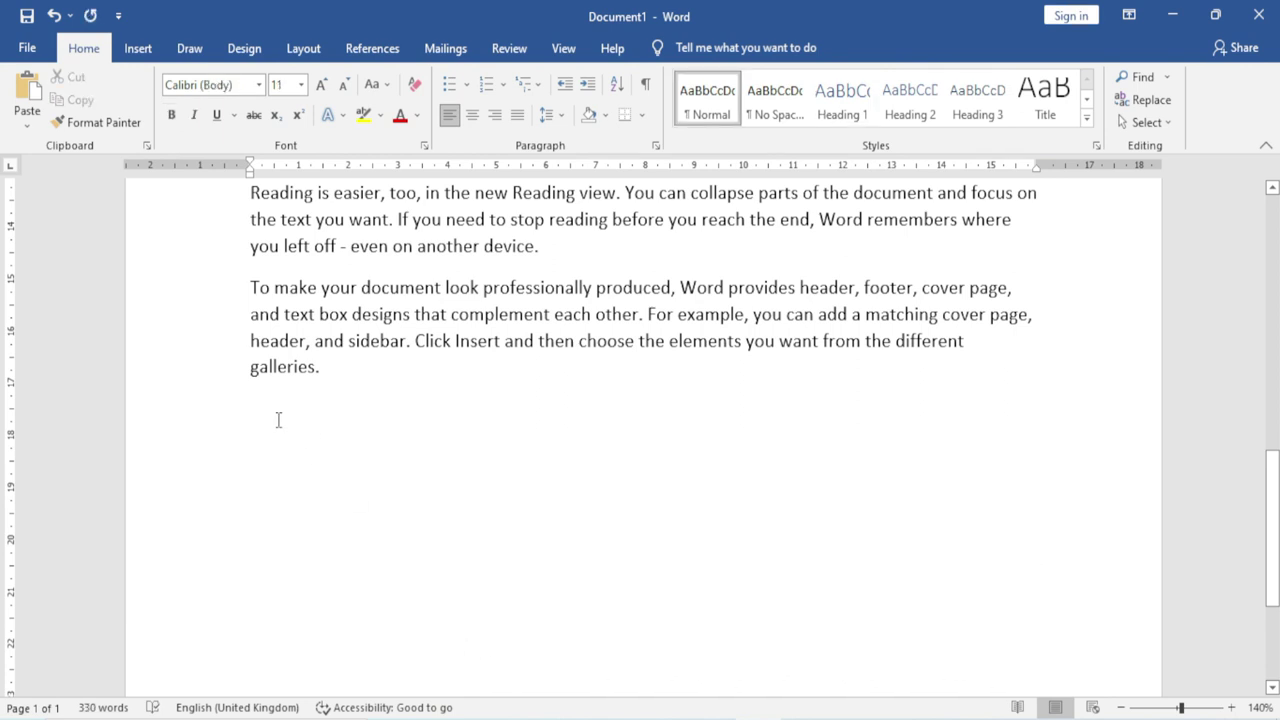
- Paste the copied paragraph as Unformatted Text via Paste Special
click(28, 128)
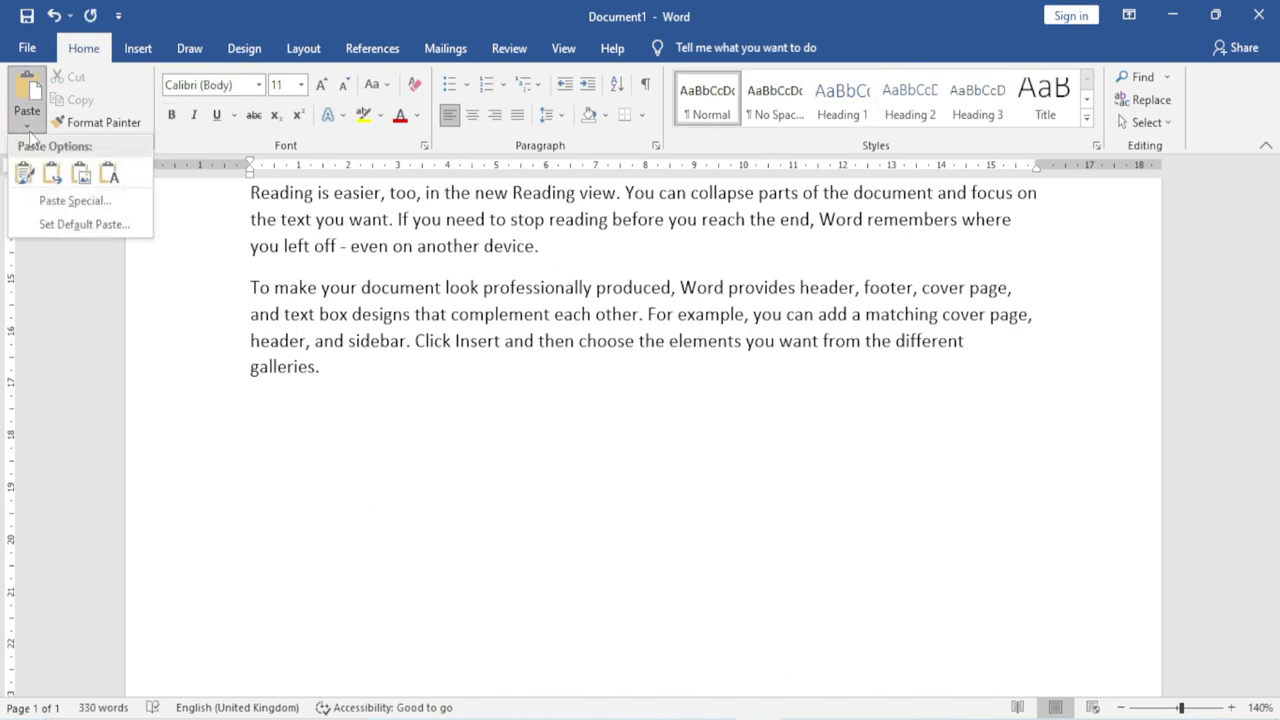
click(70, 199)
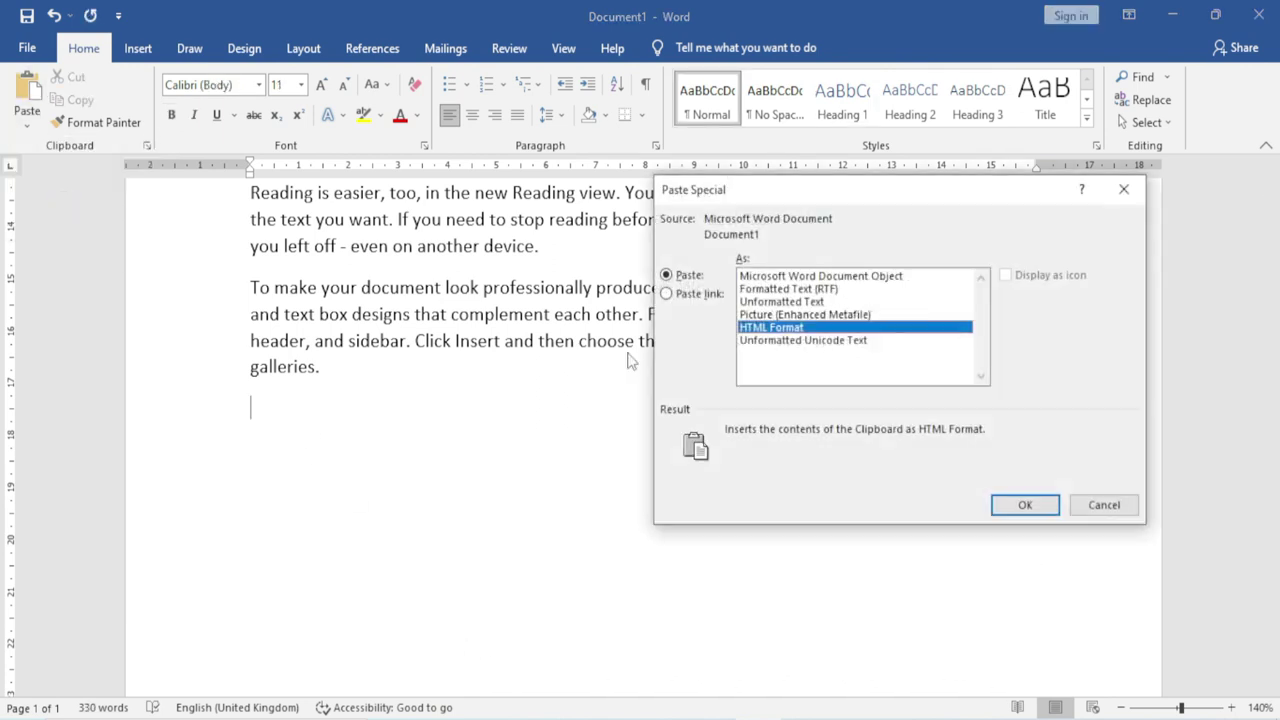
click(776, 302)
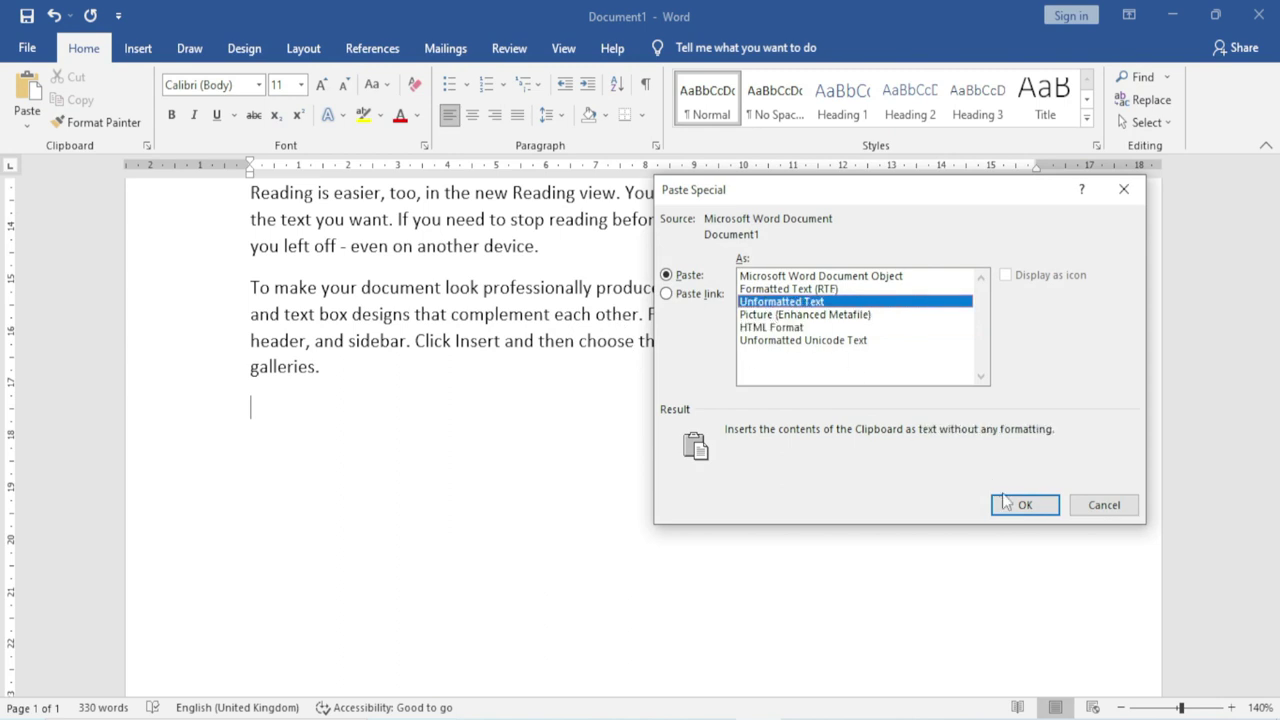
click(1005, 502)
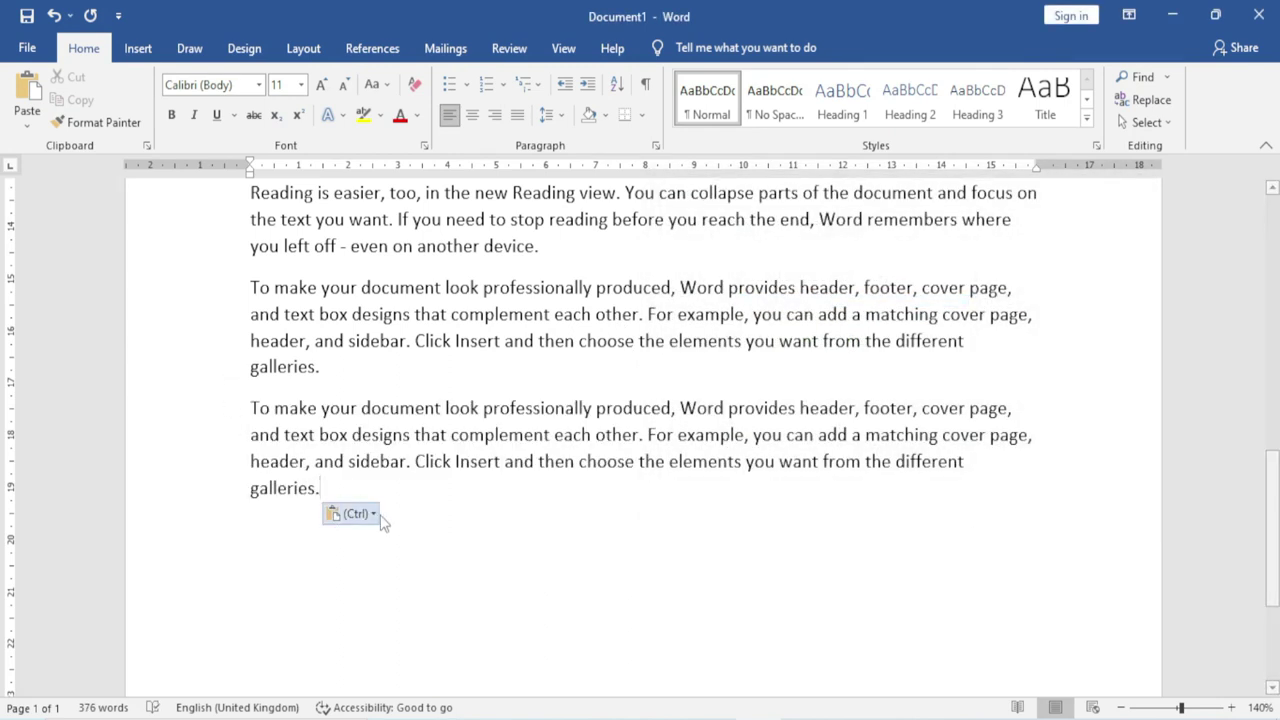
- Insert an empty line after the original paragraph ending in 'galleries.'
scroll(483, 383, up, 3)
scroll(483, 383, up, 2)
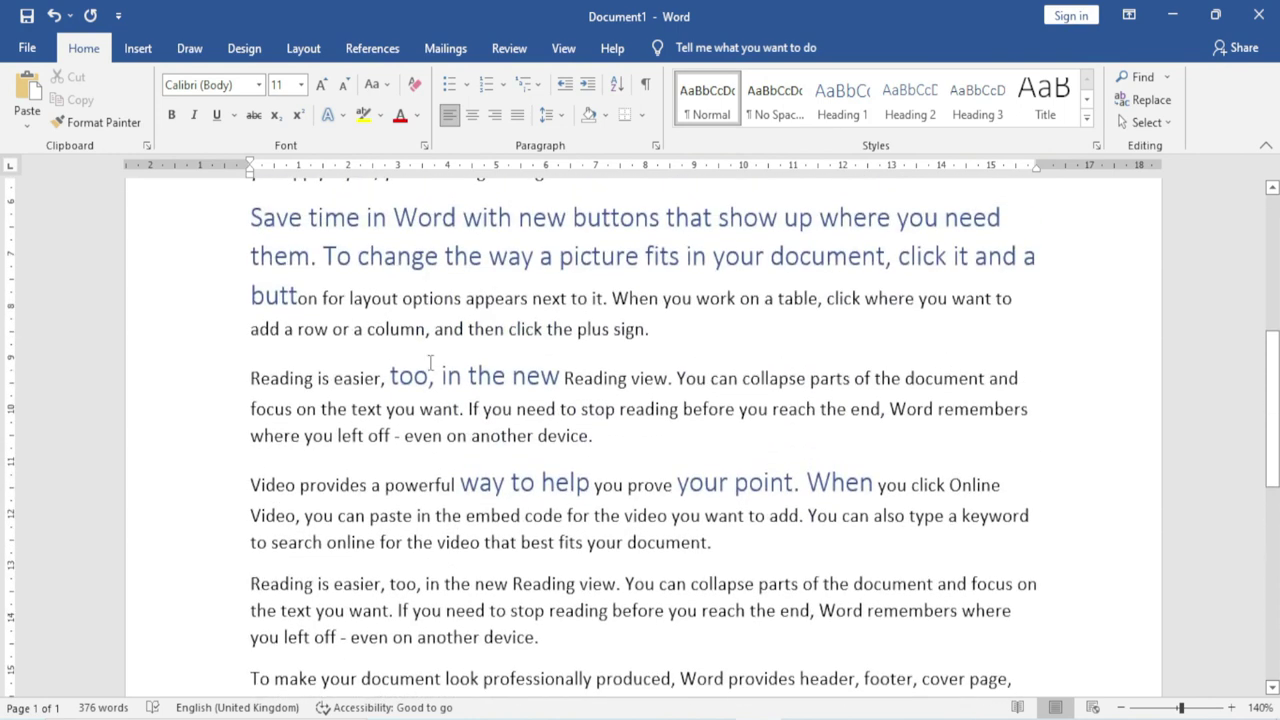
scroll(430, 362, down, 3)
scroll(340, 583, down, 2)
click(330, 432)
key(Return)
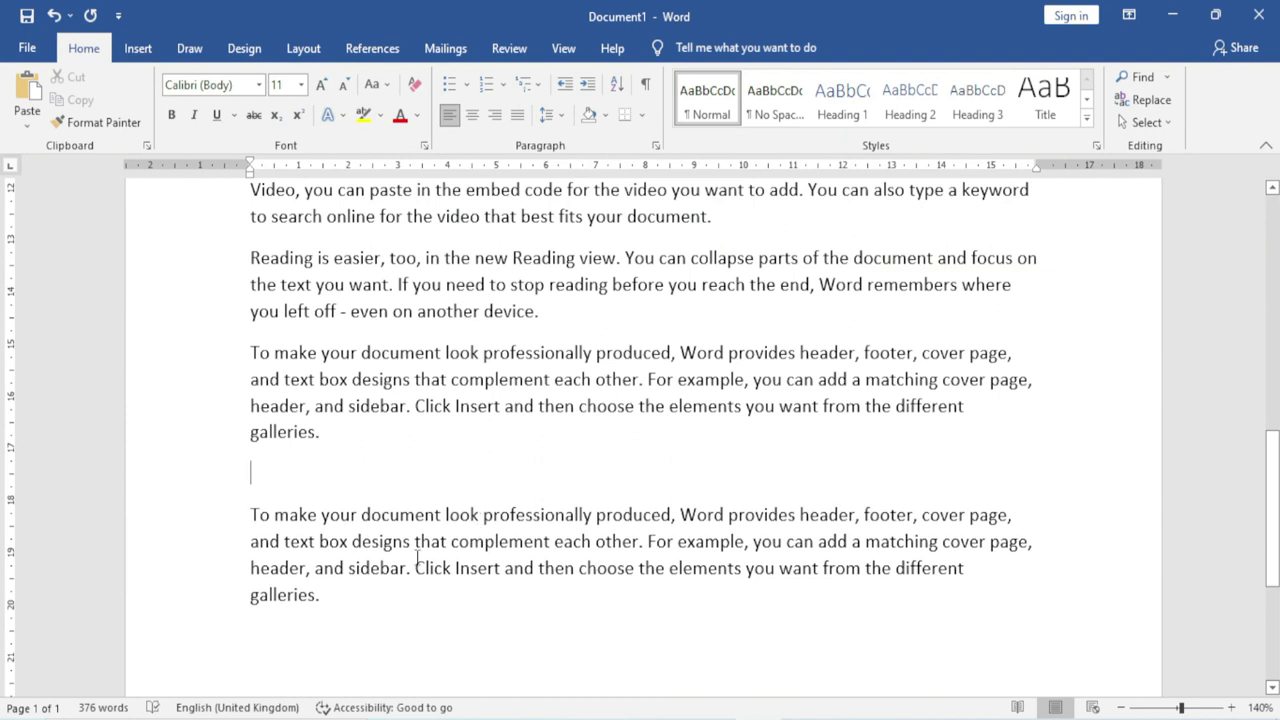
click(27, 124)
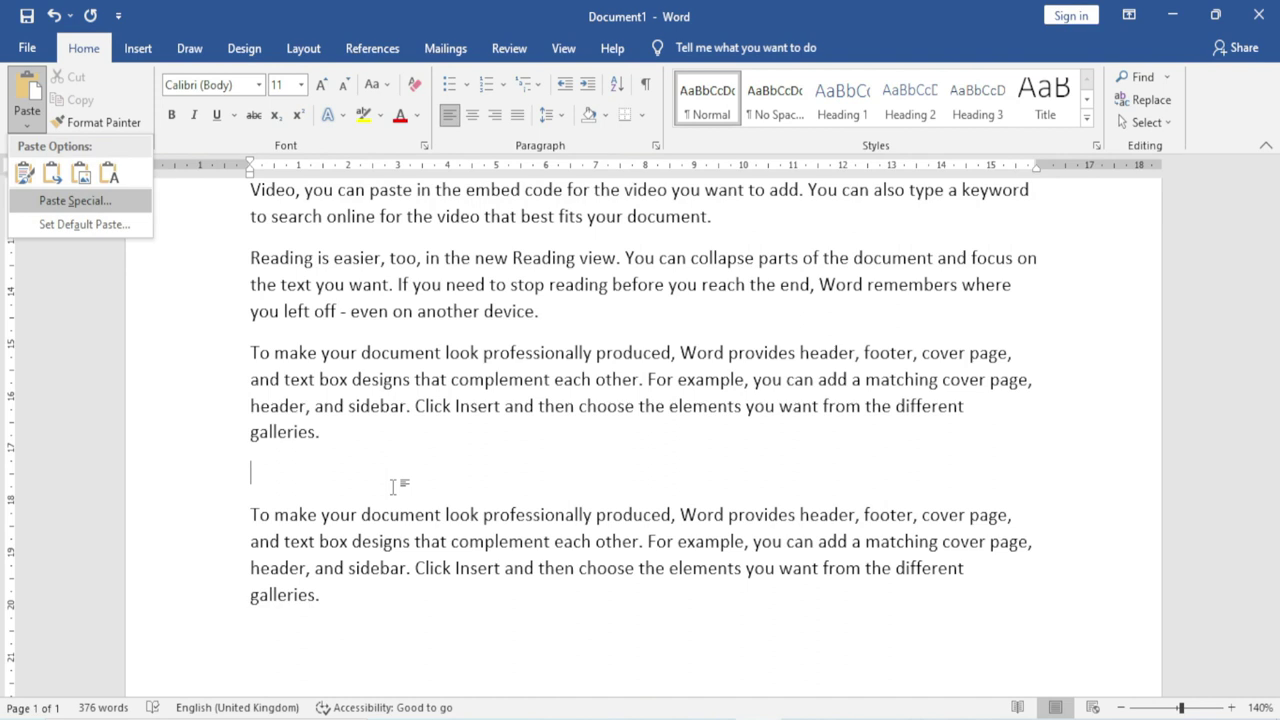
- Try a Picture (Enhanced Metafile) paste, then delete the pasted picture
click(302, 473)
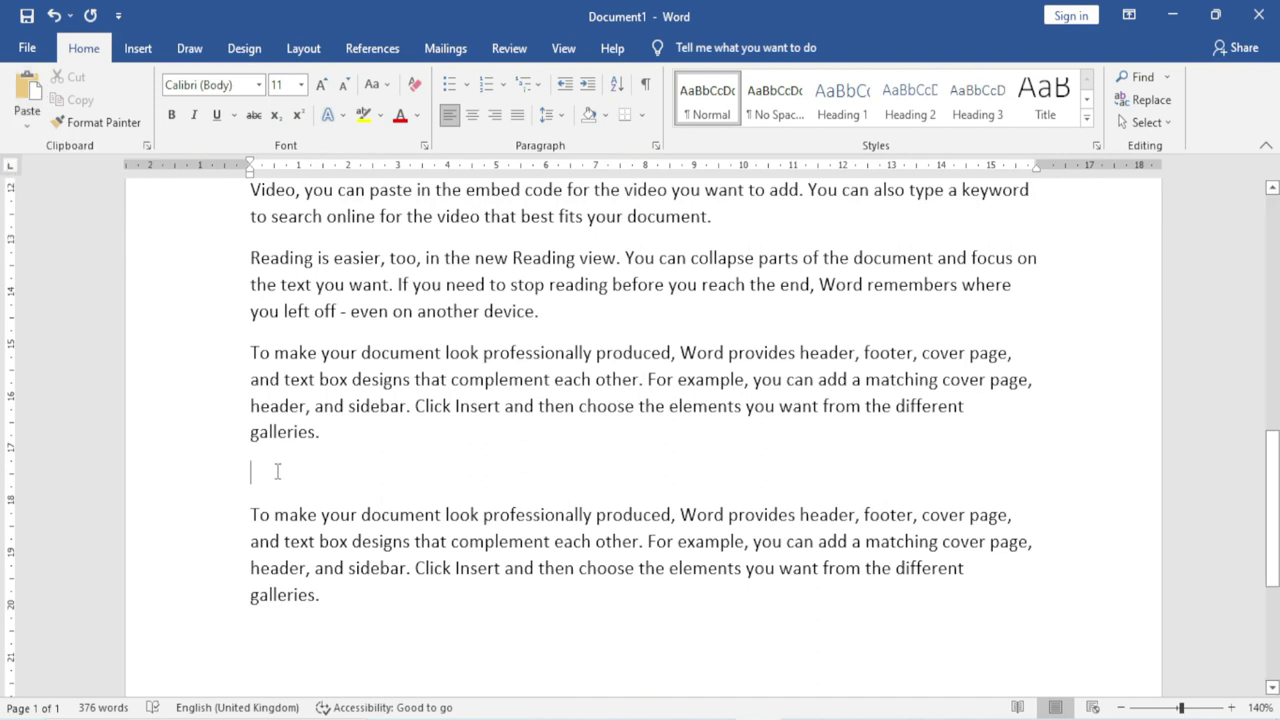
click(27, 125)
click(58, 206)
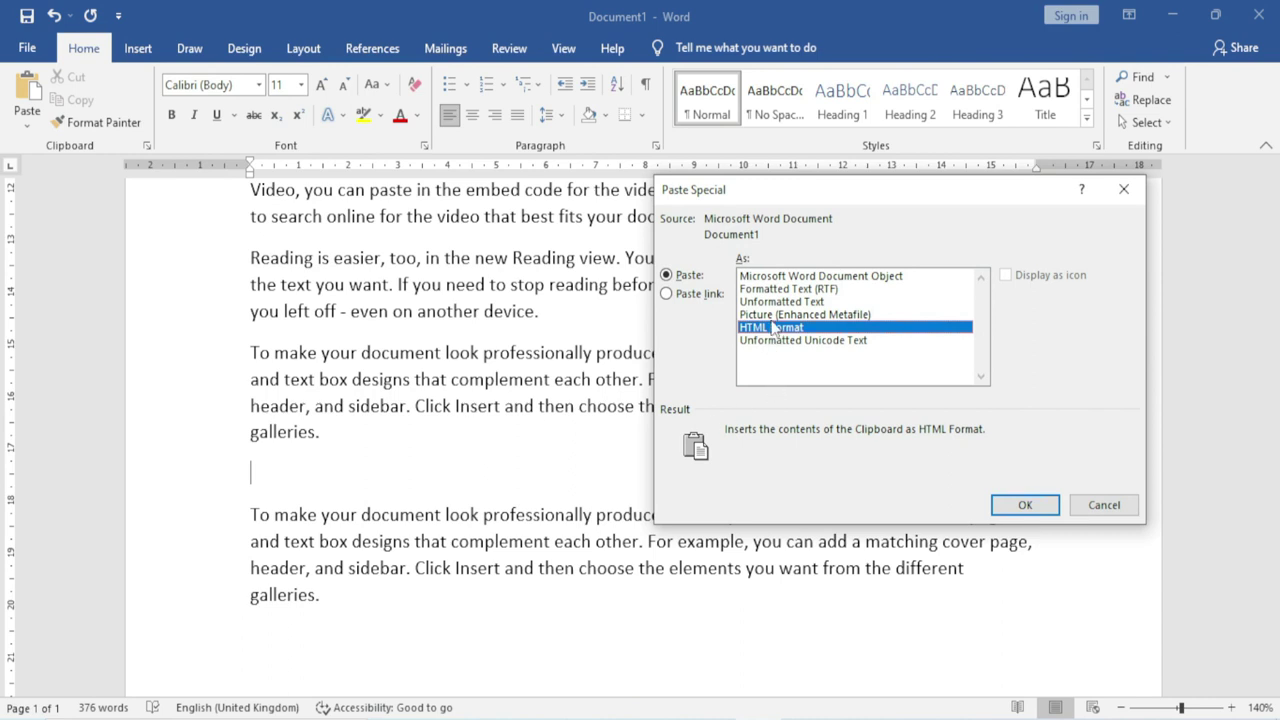
click(773, 315)
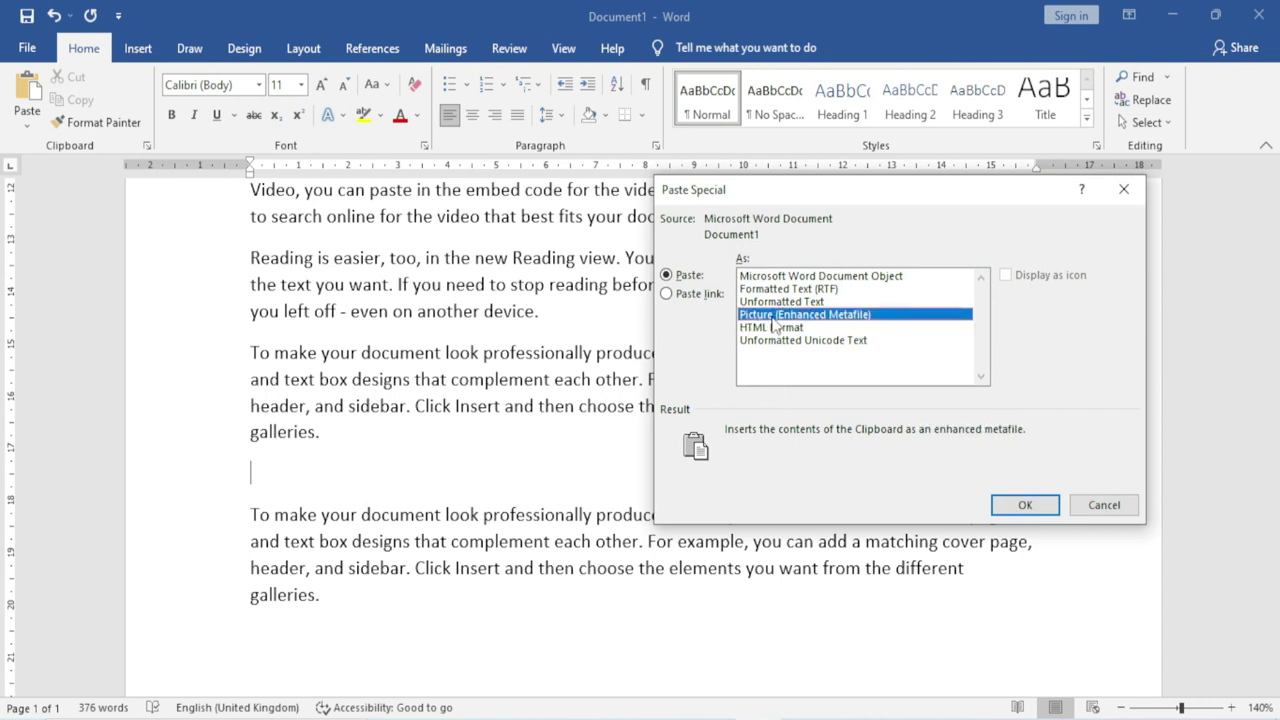
click(1024, 505)
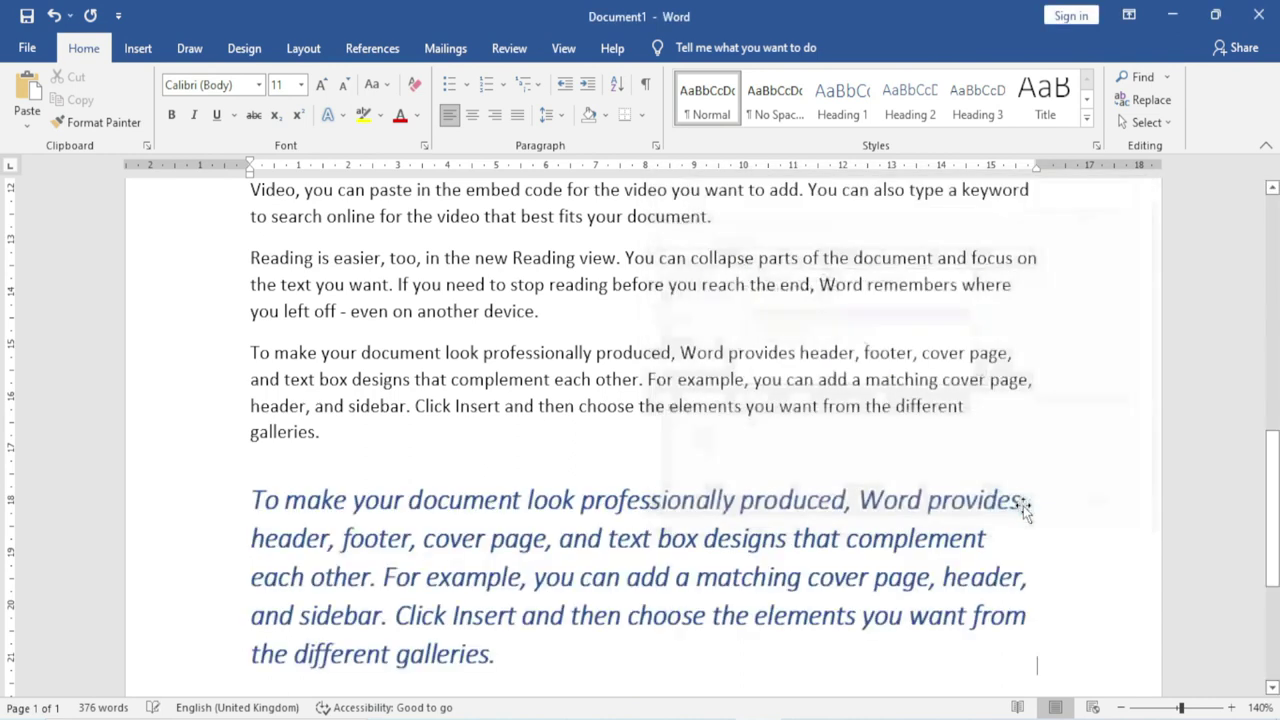
click(452, 598)
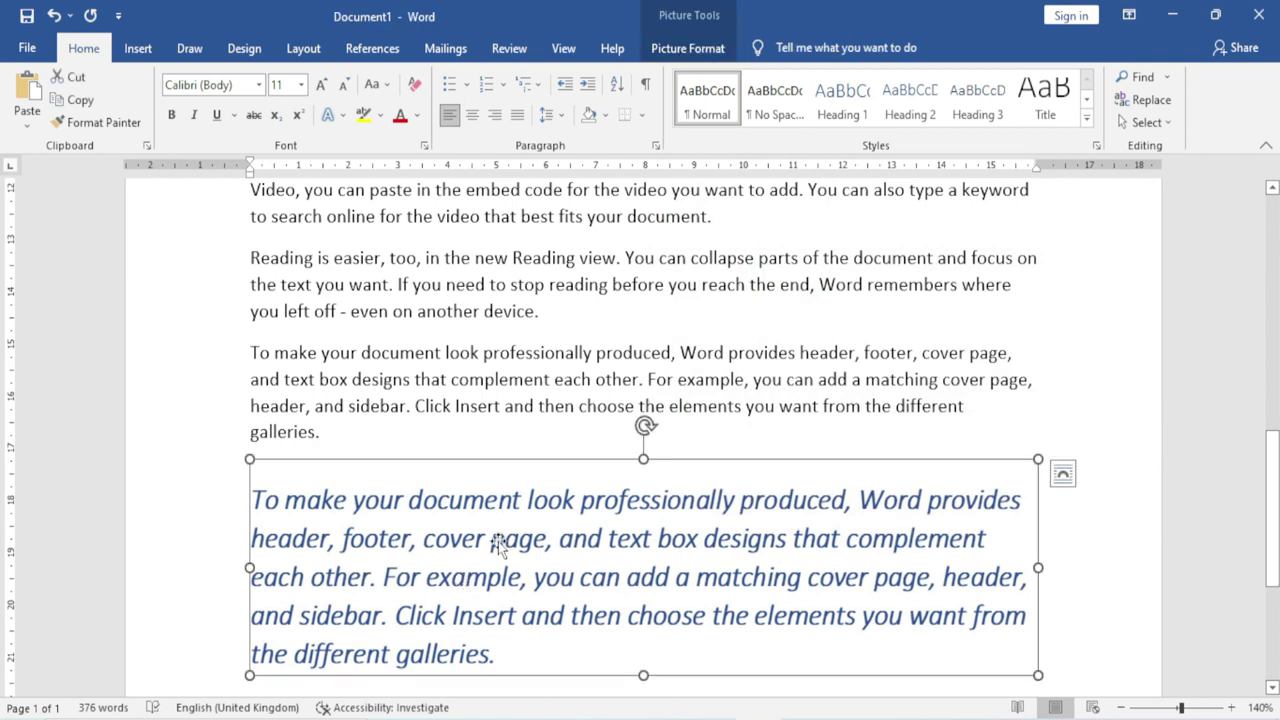
key(Delete)
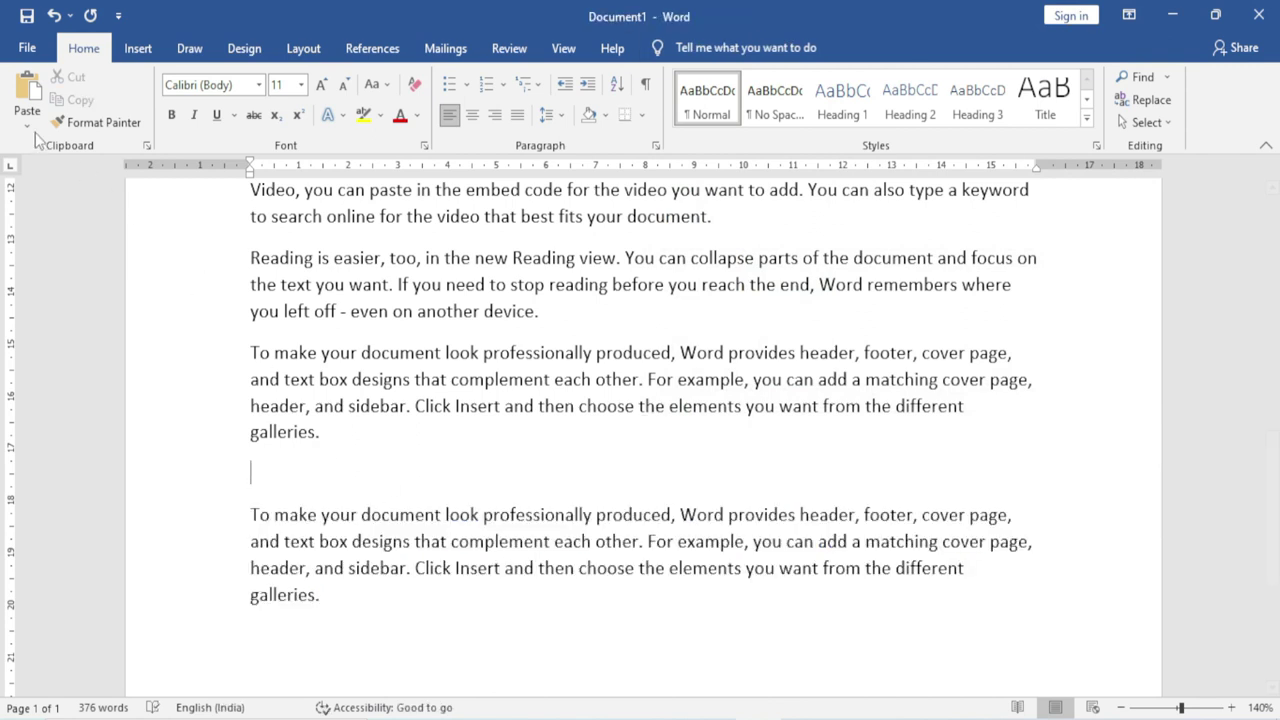
- Paste the paragraph as Unformatted Unicode Text on the empty line
click(27, 126)
click(74, 200)
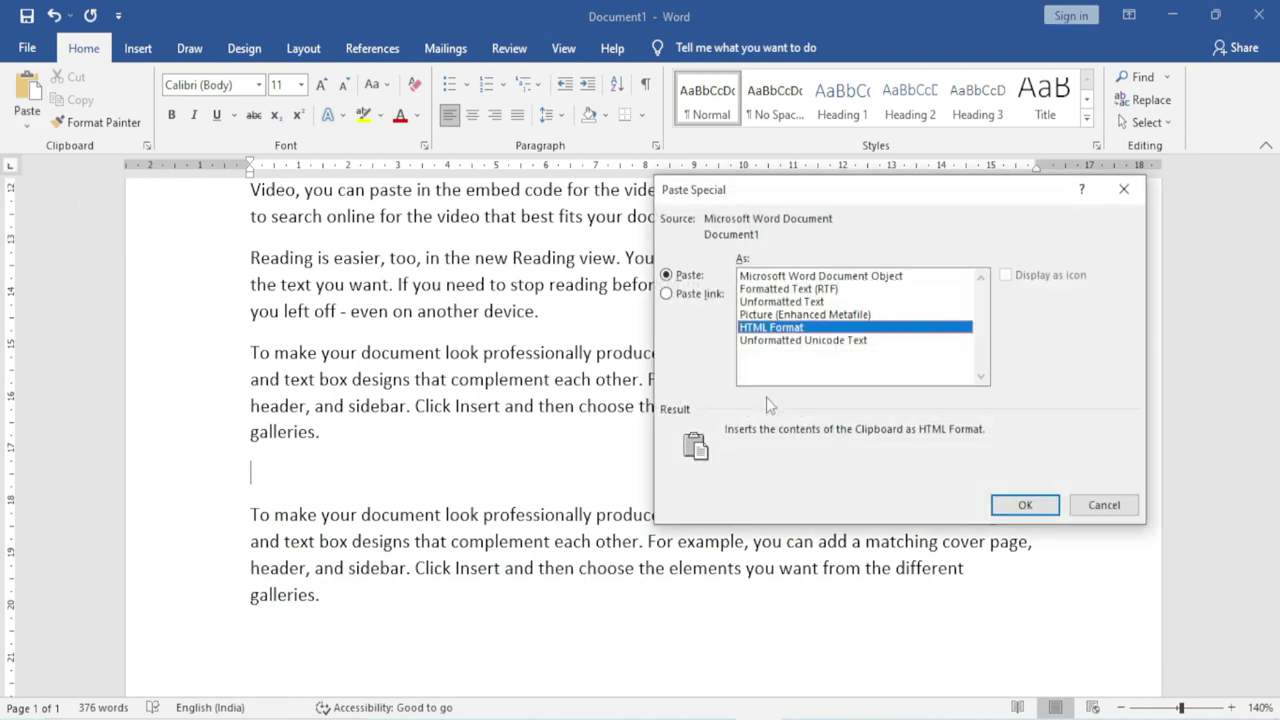
click(757, 341)
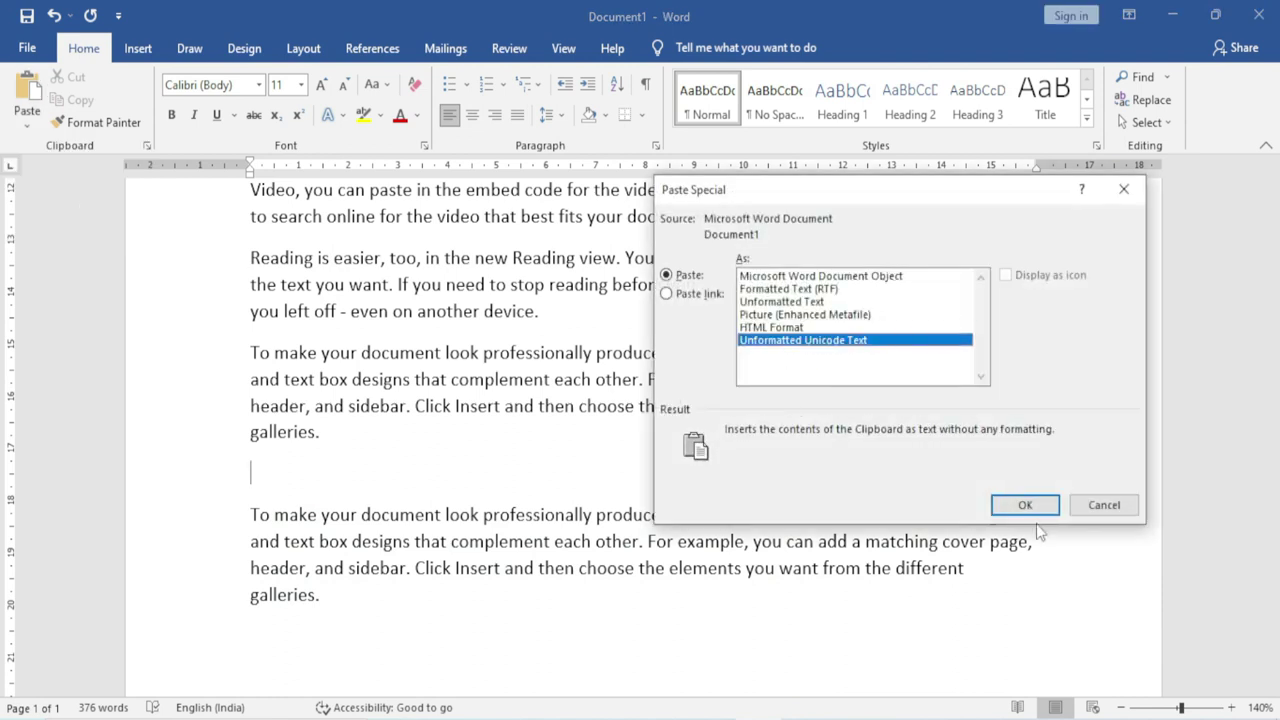
click(1003, 506)
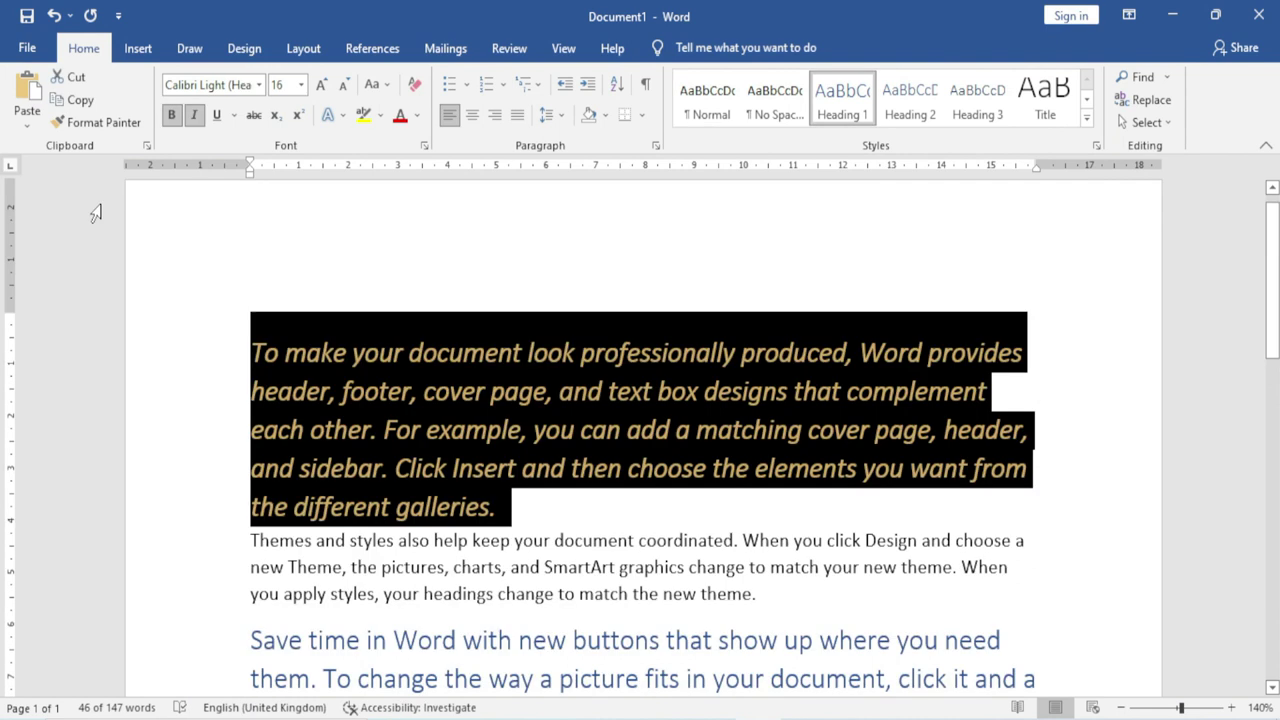
- Replace all document content with fresh sample text generated by =rand()
key(ctrl+a)
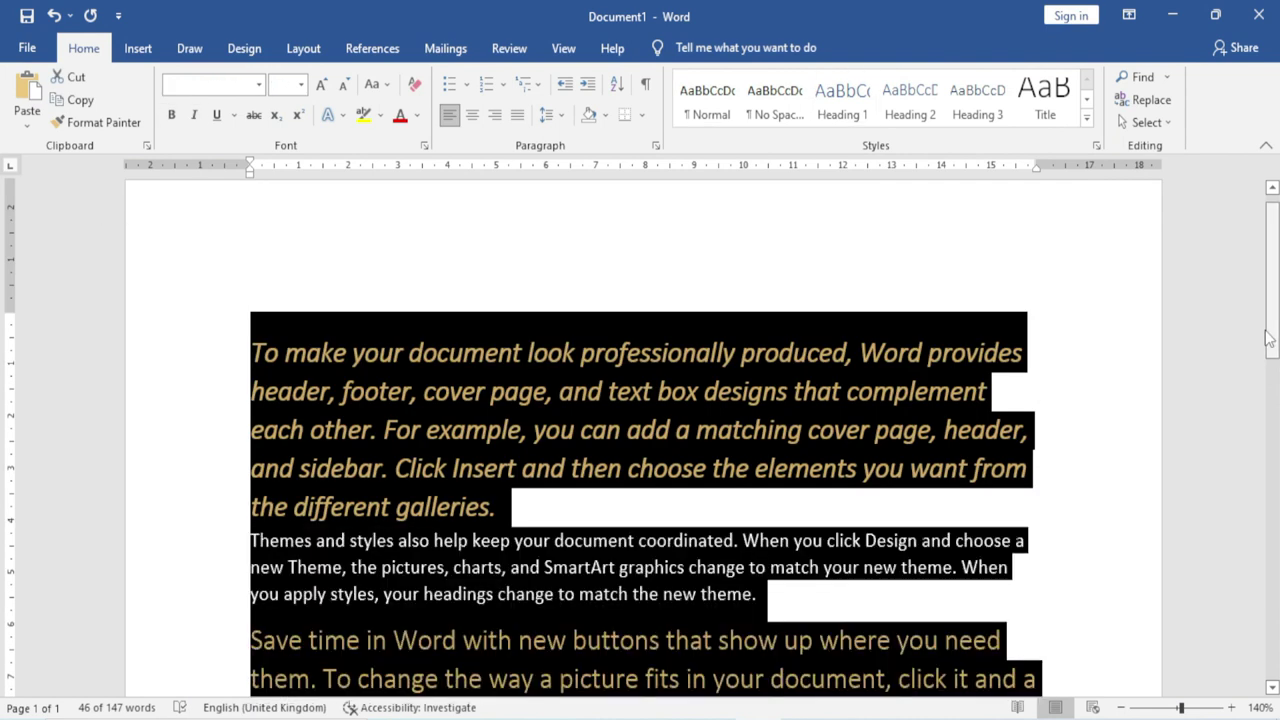
key(Delete)
text(=rand()
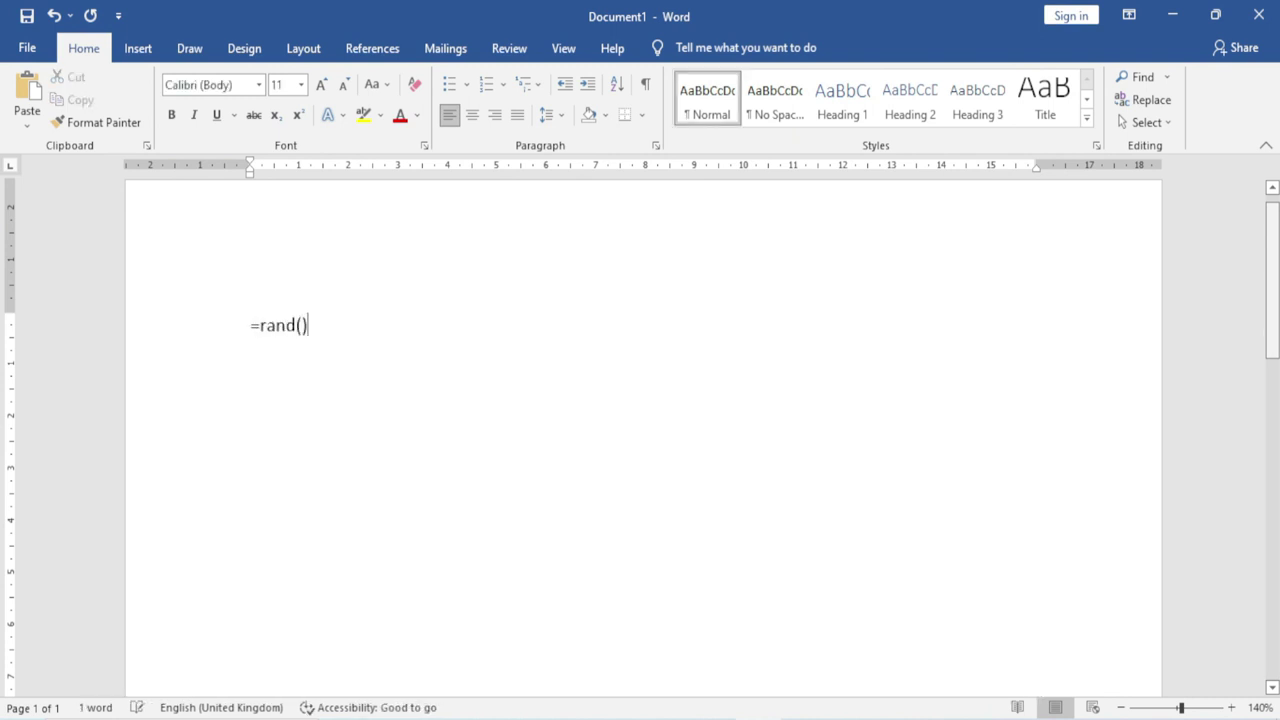
key(Return)
- Copy the first paragraph and place the cursor on the empty last line
scroll(1106, 331, up, 1)
scroll(433, 365, up, 1)
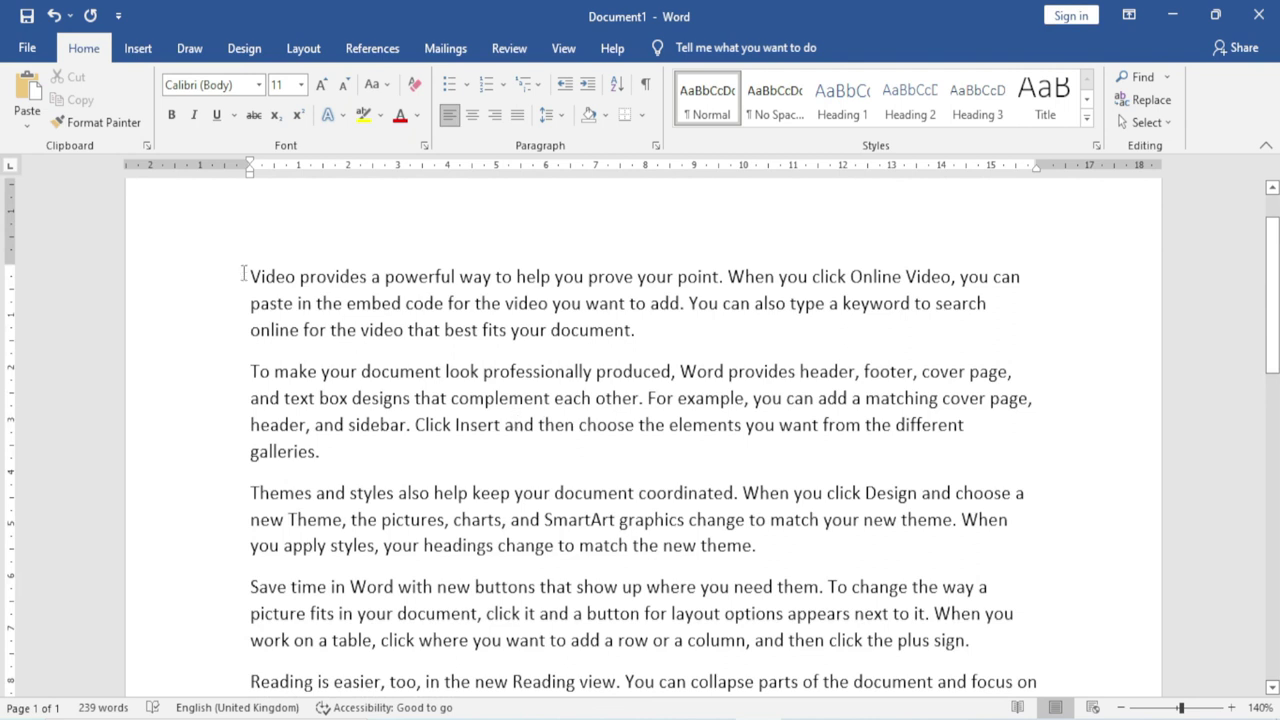
drag(243, 274, 640, 335)
click(80, 101)
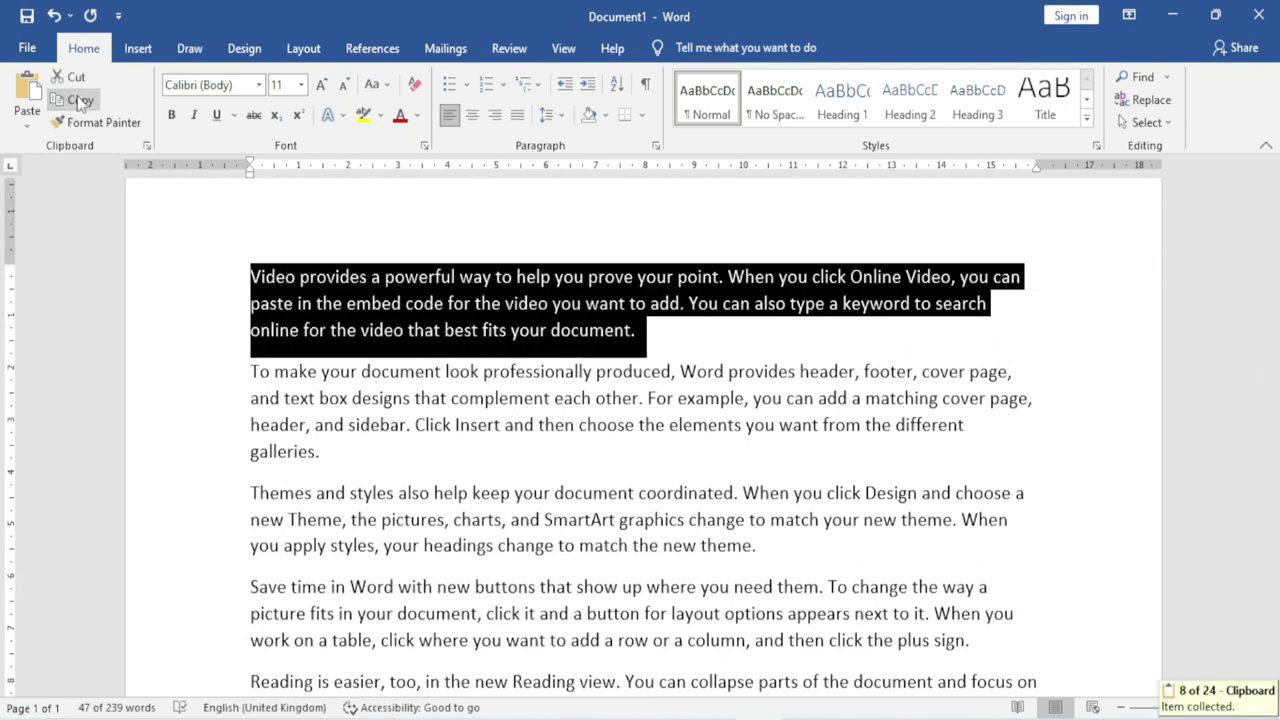
click(423, 457)
scroll(380, 470, down, 5)
click(289, 423)
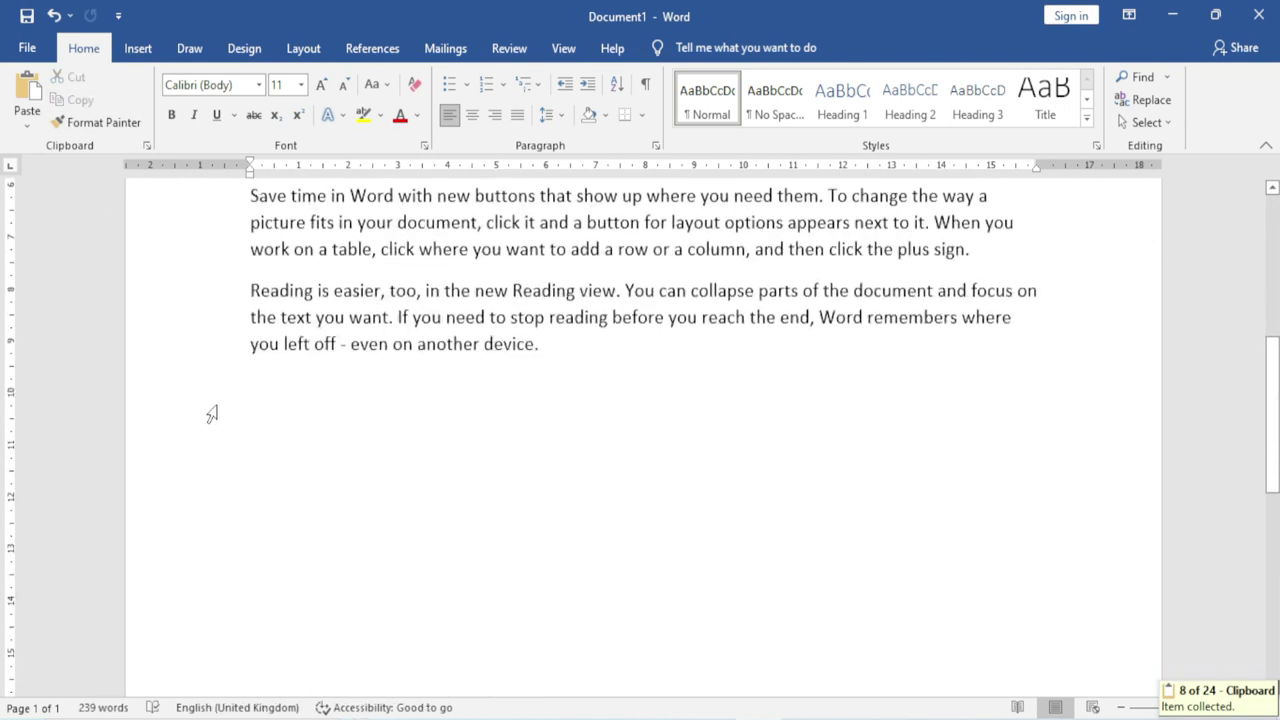
- Paste a link to the copied paragraph as a Microsoft Word Document Object
click(27, 124)
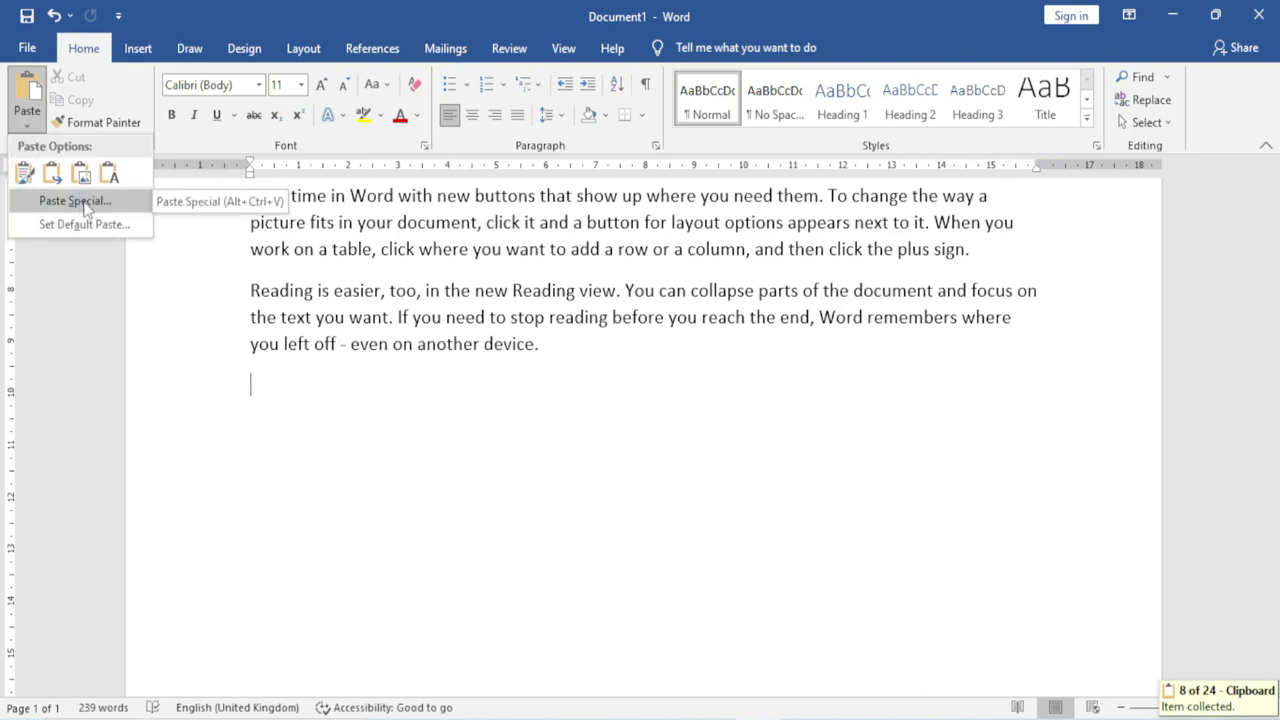
click(75, 201)
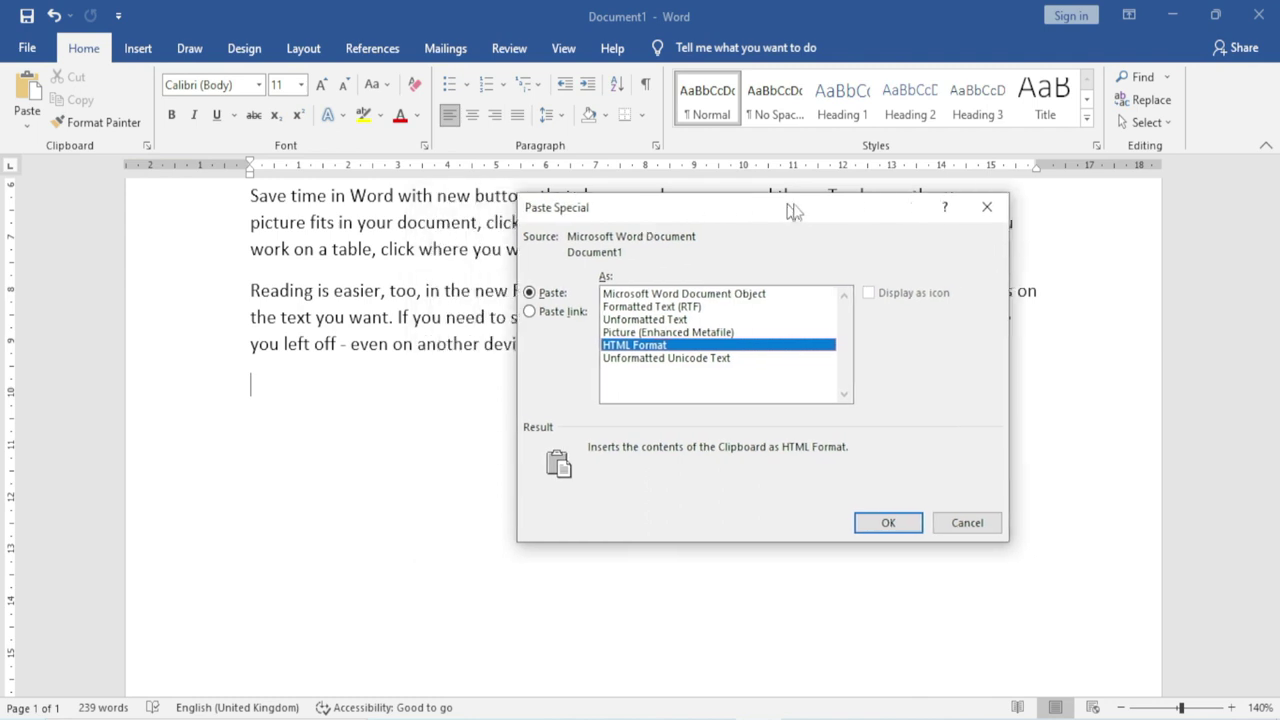
drag(745, 215, 867, 209)
click(556, 307)
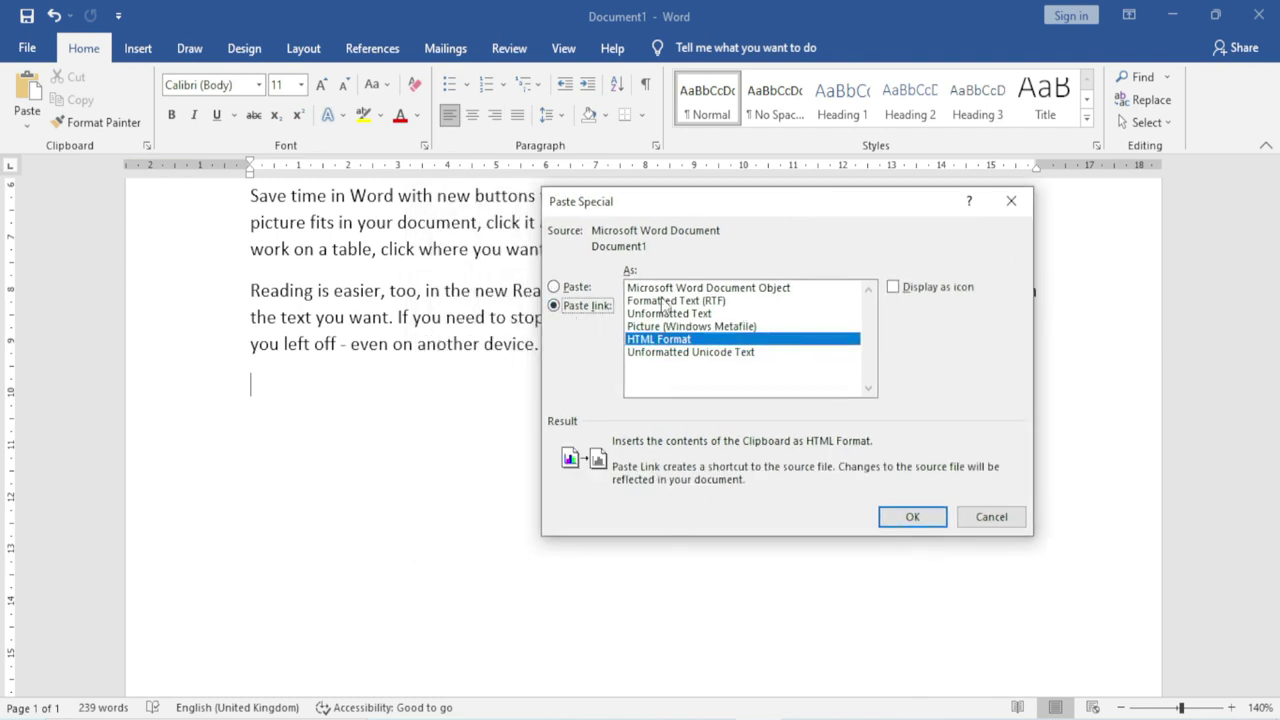
click(708, 288)
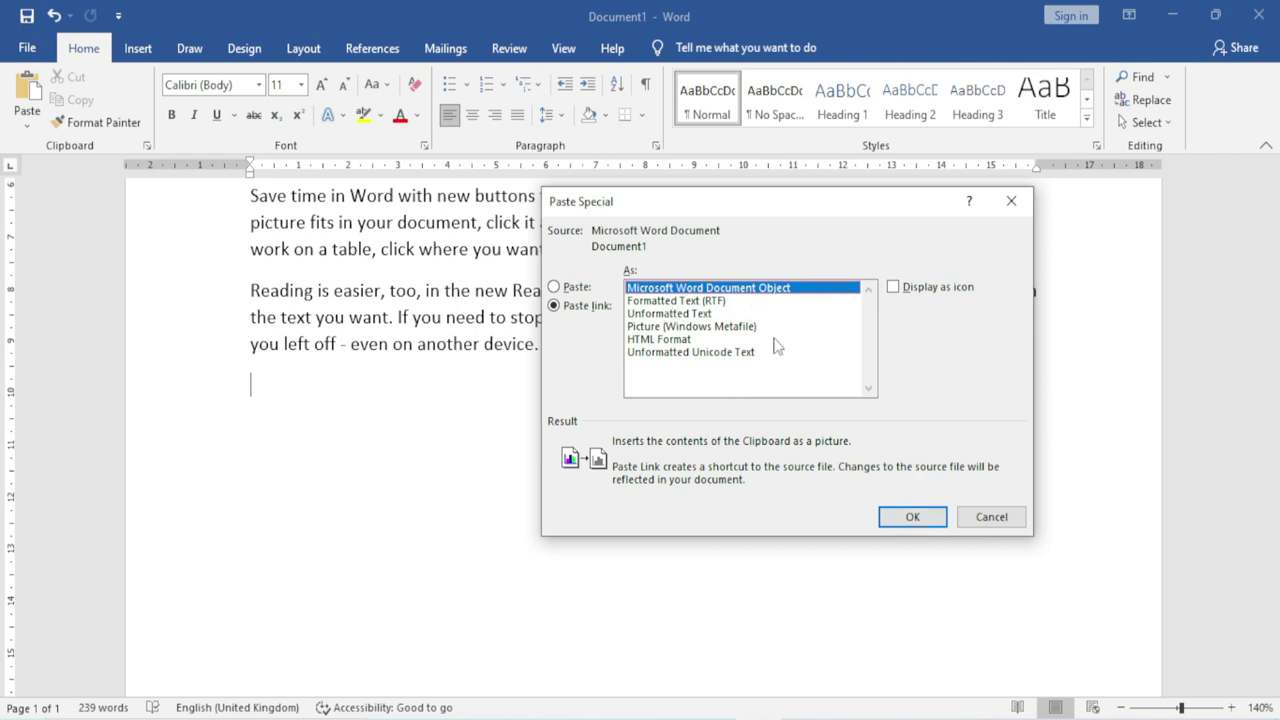
click(912, 517)
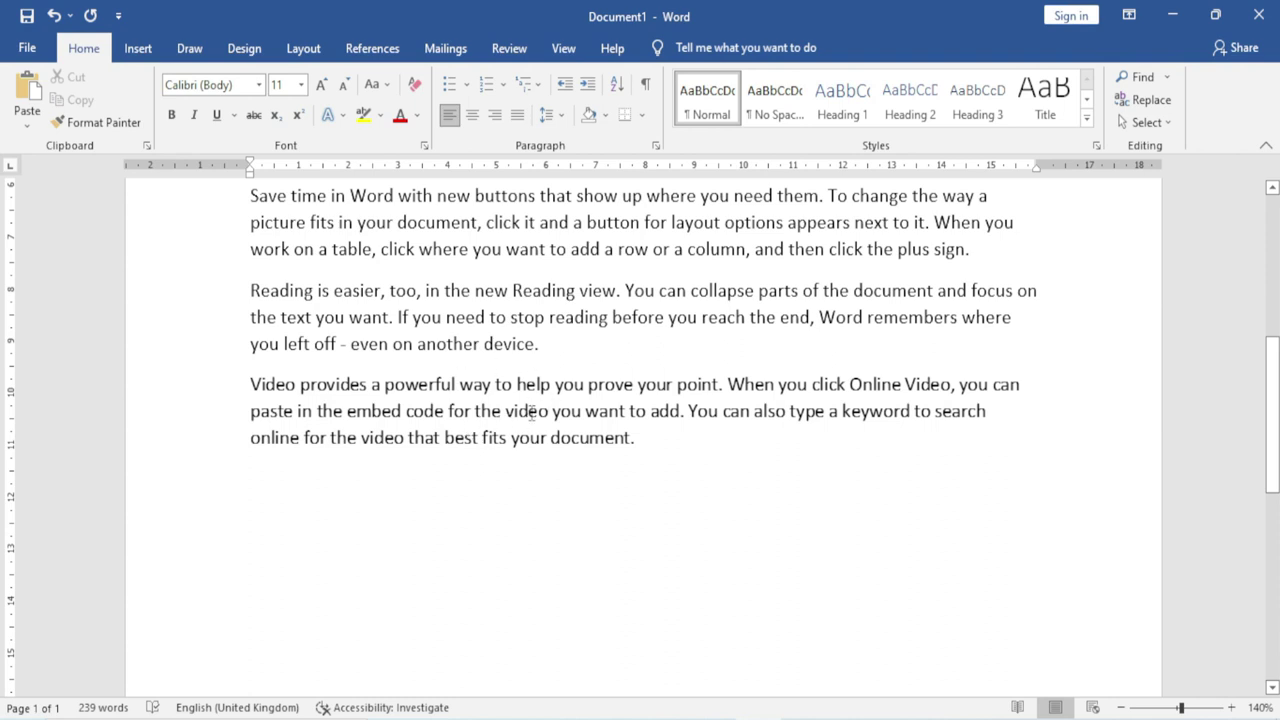
drag(528, 411, 357, 350)
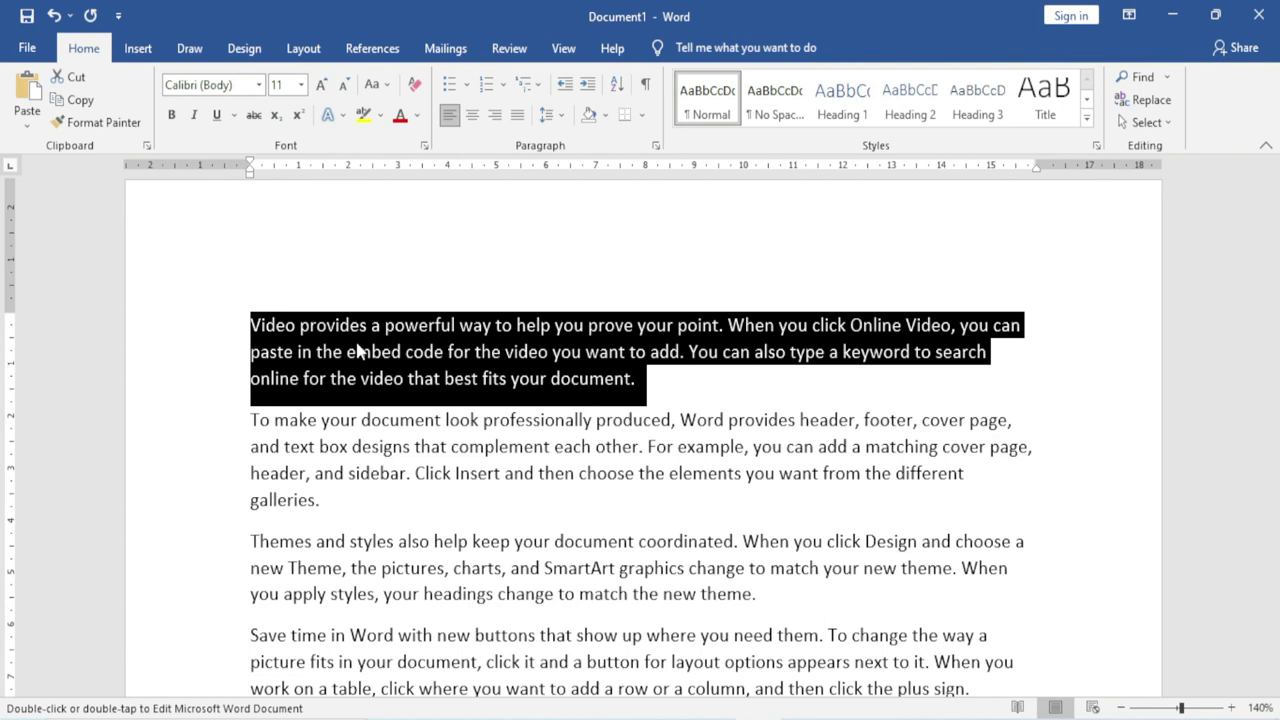
click(27, 117)
click(100, 208)
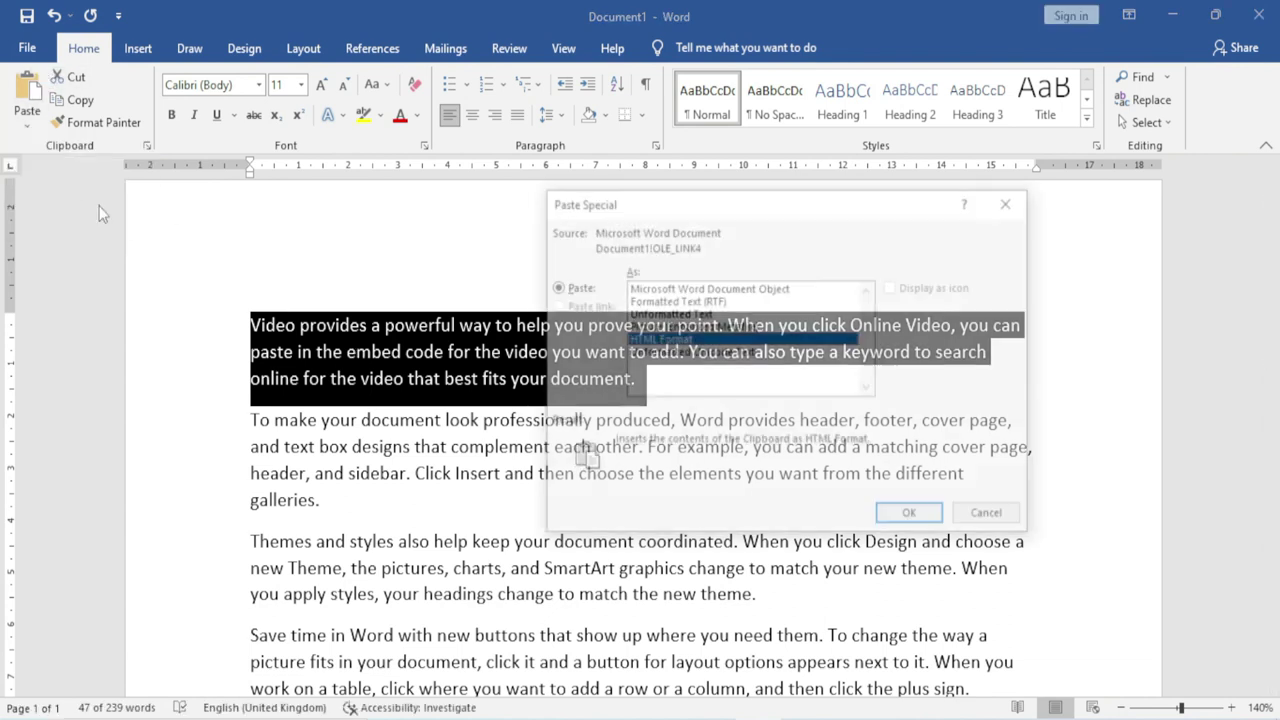
double_click(670, 338)
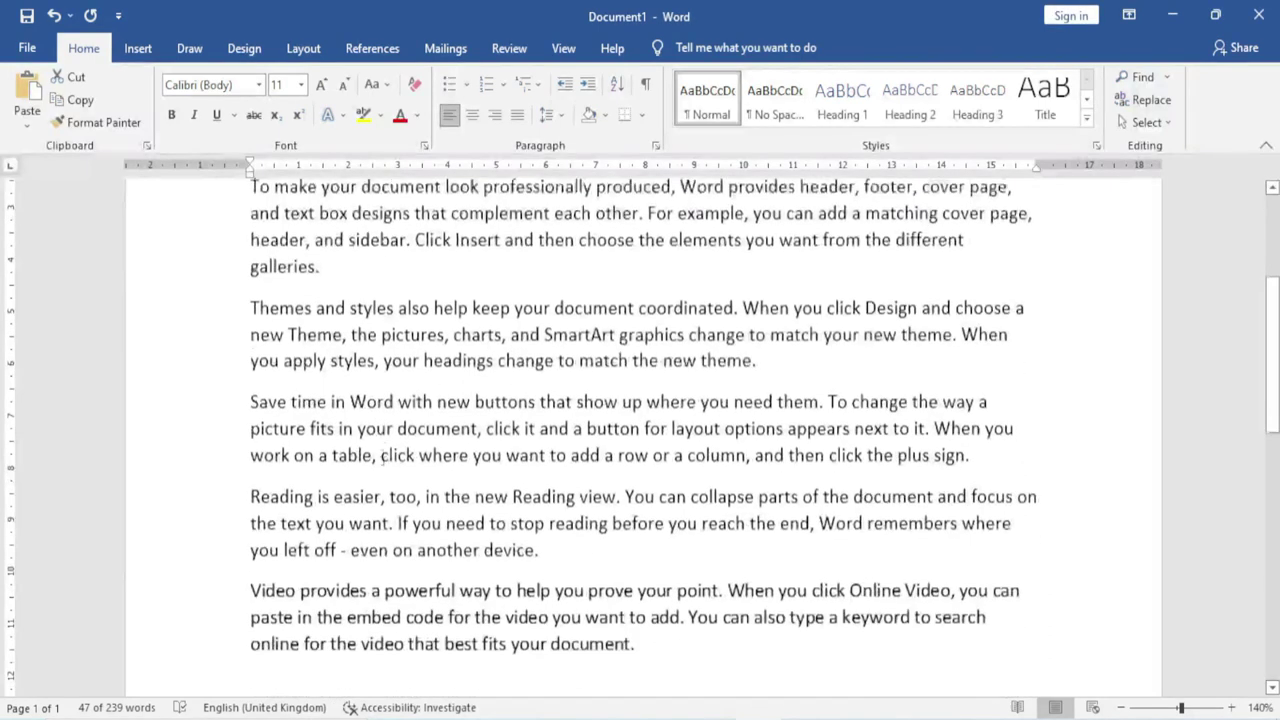
key(ctrl+z)
key(ctrl+z)
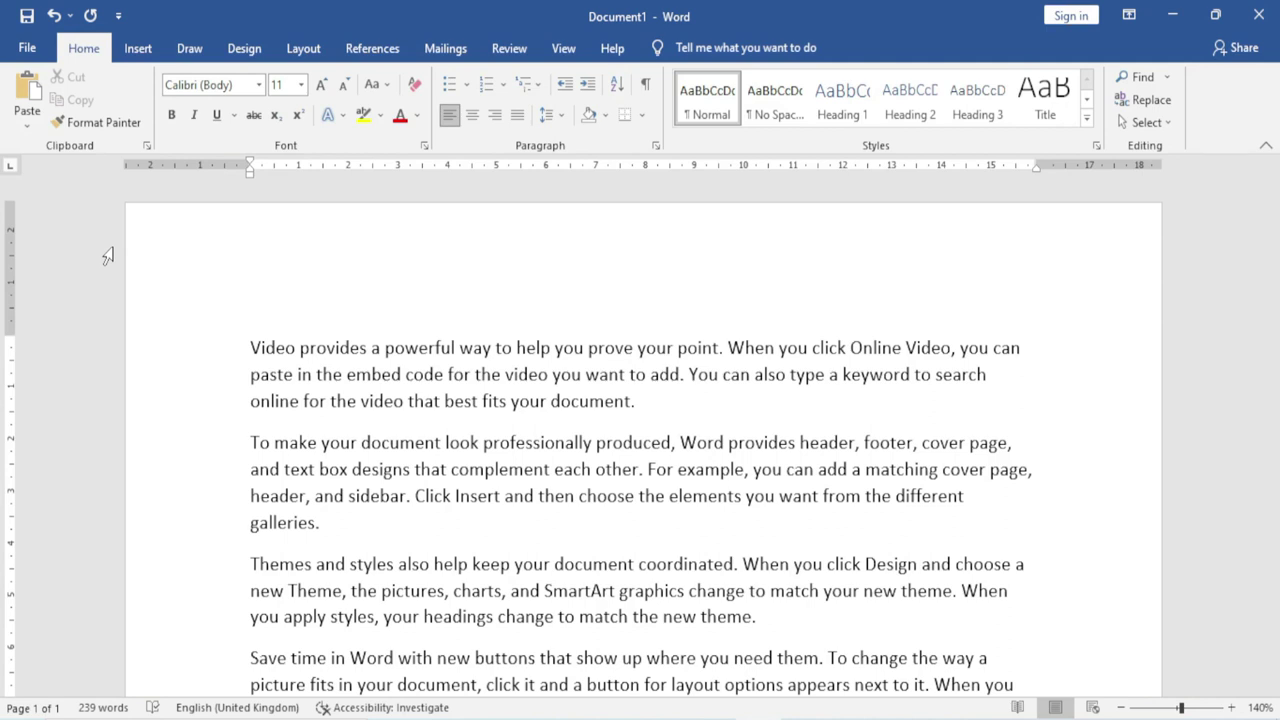
- Open the Office Clipboard pane and clear all its collected items
click(147, 146)
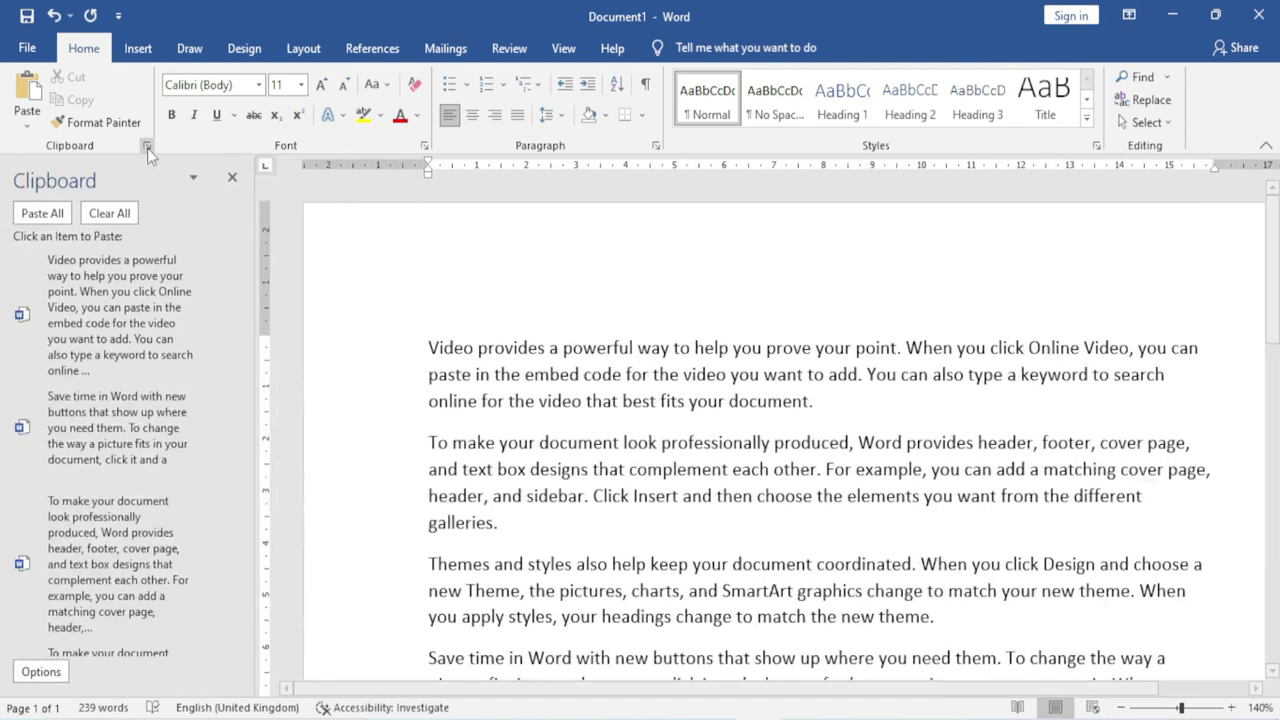
scroll(100, 500, down, 1)
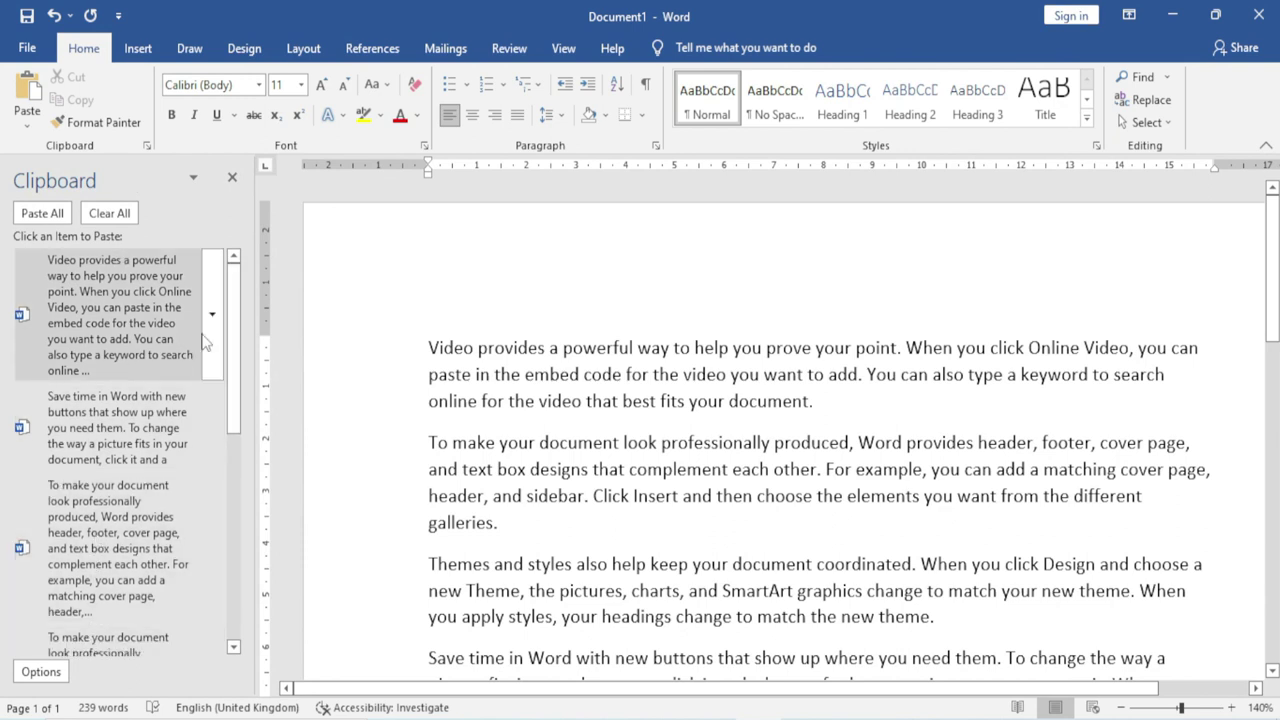
scroll(139, 359, down, 2)
scroll(116, 400, down, 1)
scroll(116, 403, down, 1)
scroll(110, 400, up, 4)
scroll(100, 400, up, 1)
click(112, 213)
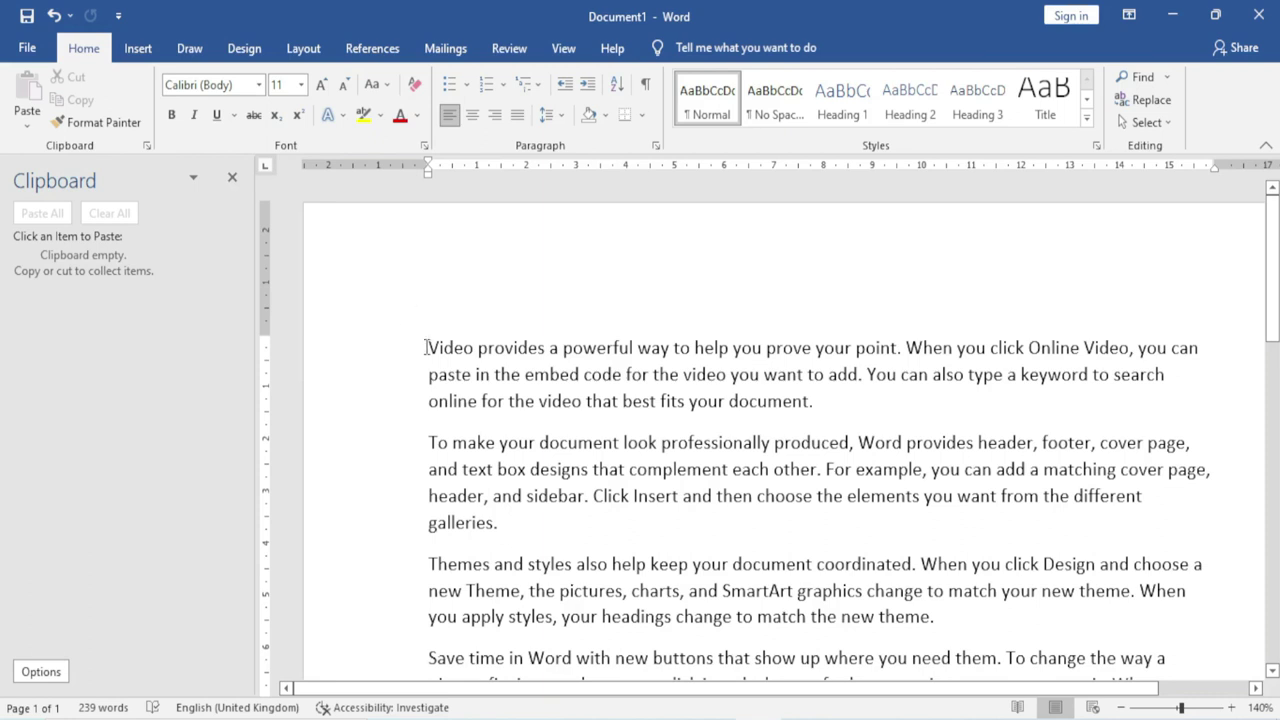
drag(426, 347, 637, 347)
- Copy 'Video provides a powerful' and paste it below the linked paragraph
click(75, 100)
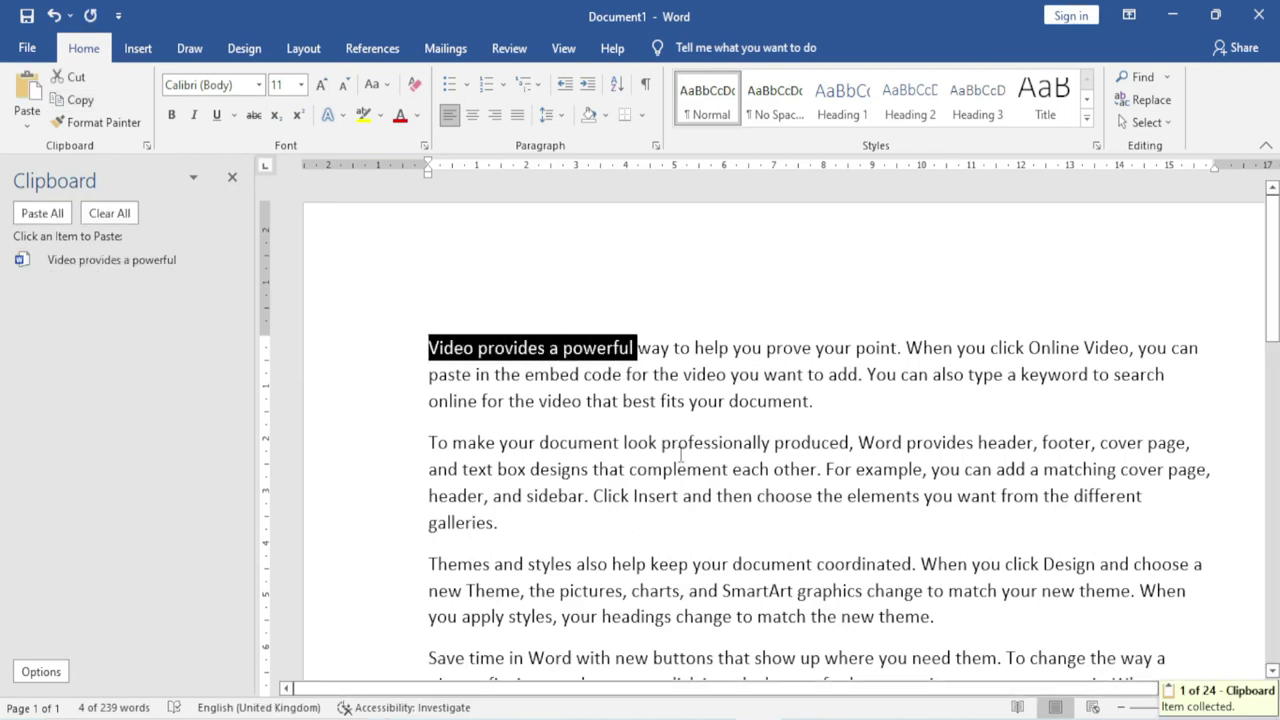
scroll(538, 458, down, 5)
scroll(477, 457, down, 5)
click(446, 440)
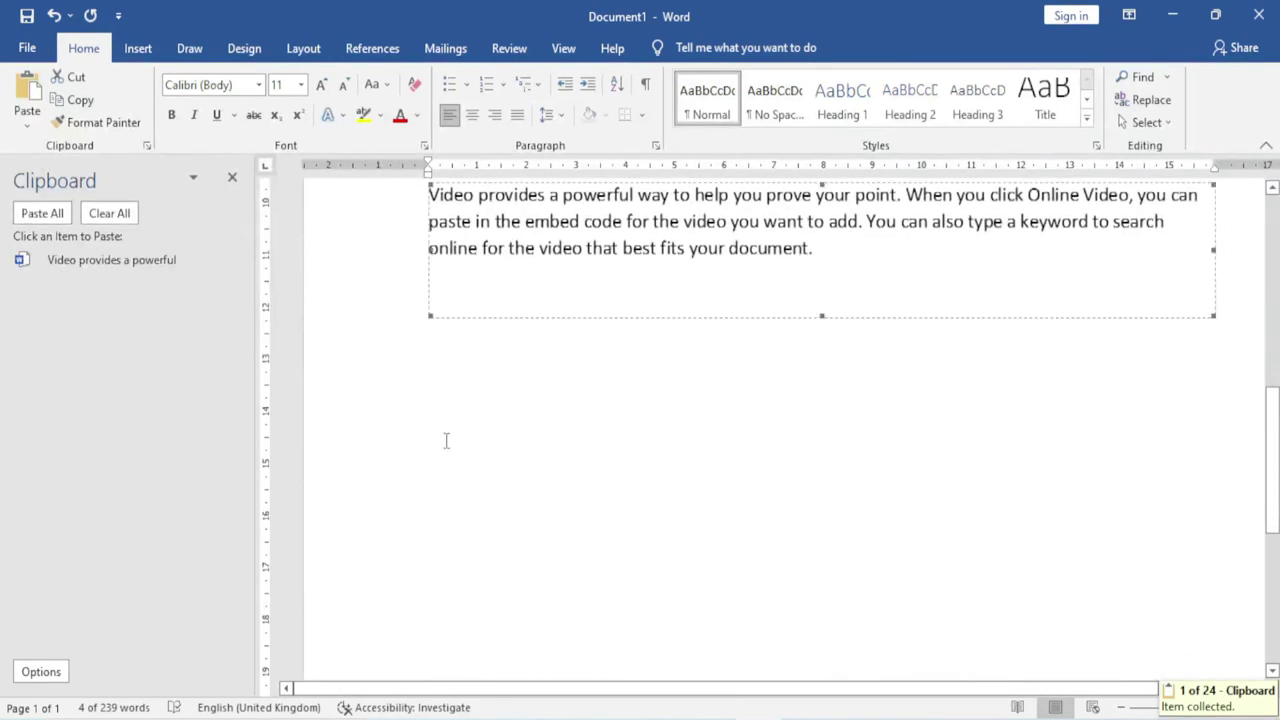
click(451, 425)
click(27, 95)
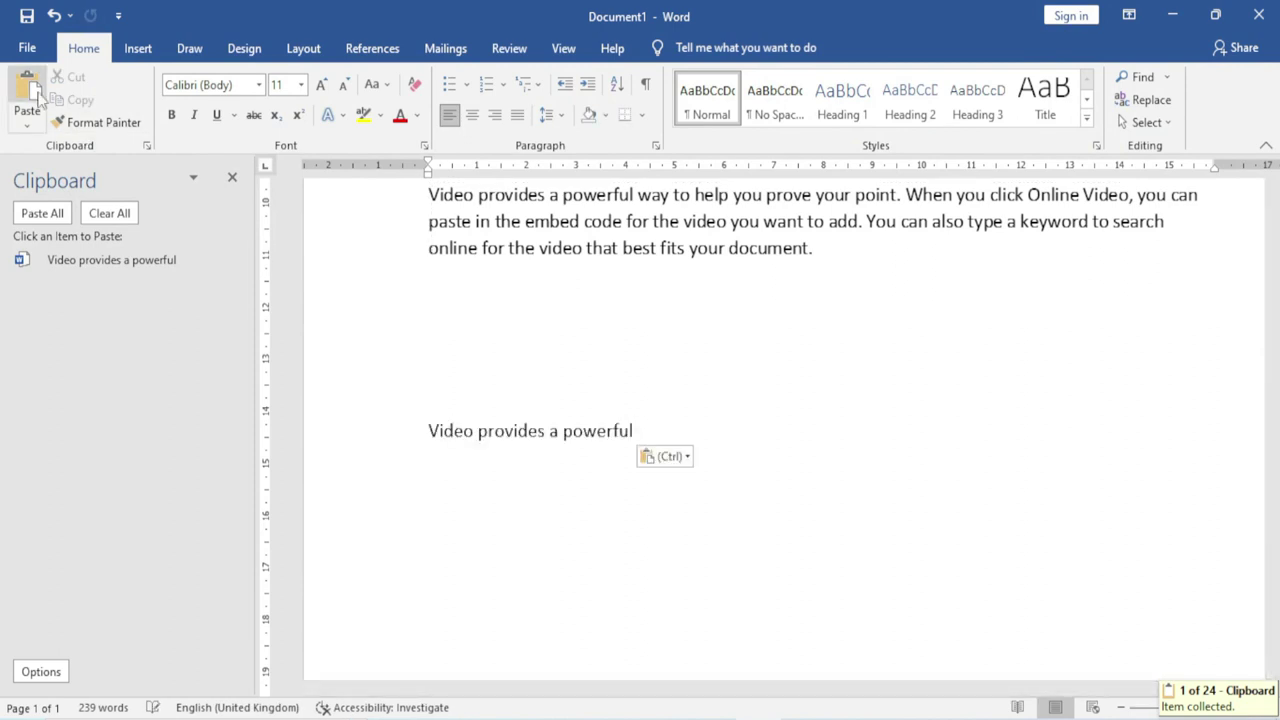
- Copy the word 'document.' ending the first paragraph
scroll(483, 360, up, 5)
scroll(483, 360, up, 5)
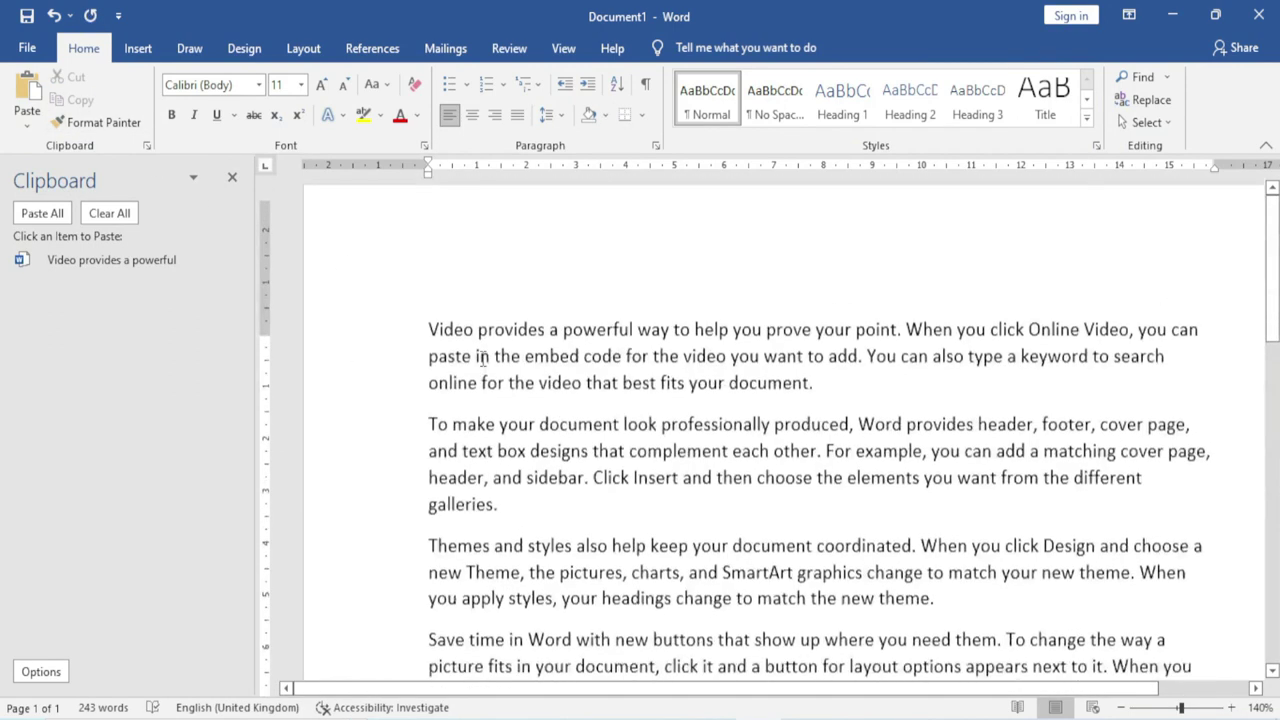
scroll(483, 360, up, 2)
double_click(736, 404)
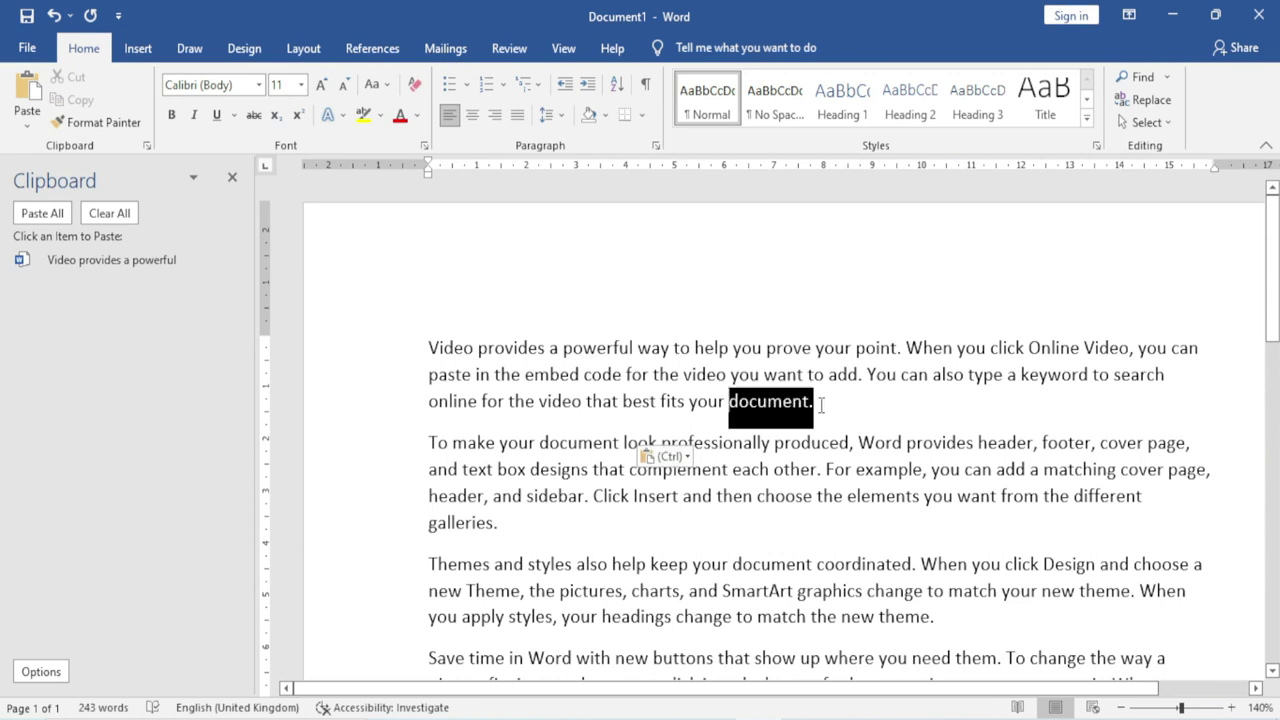
click(80, 100)
- Paste 'document.' on the empty line, then paste 'Video provides a powerful' from the Clipboard pane
scroll(624, 396, down, 2)
scroll(624, 396, down, 5)
scroll(624, 396, down, 2)
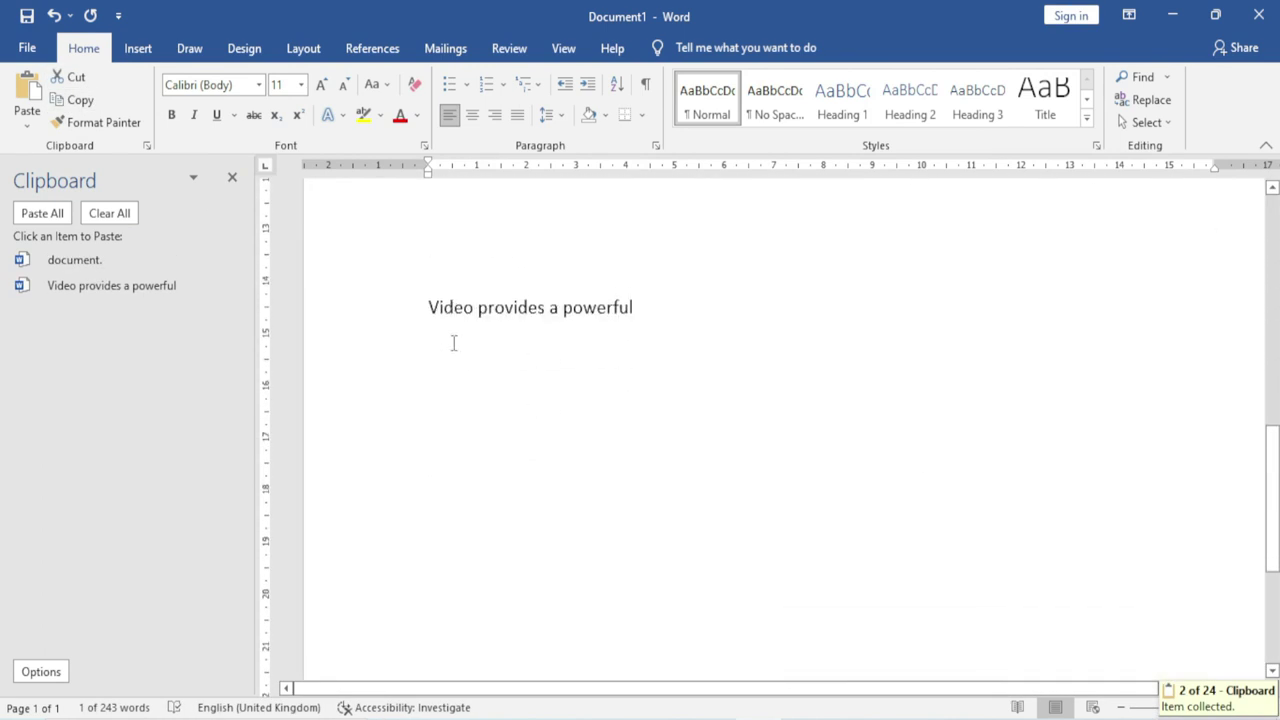
click(437, 222)
click(27, 95)
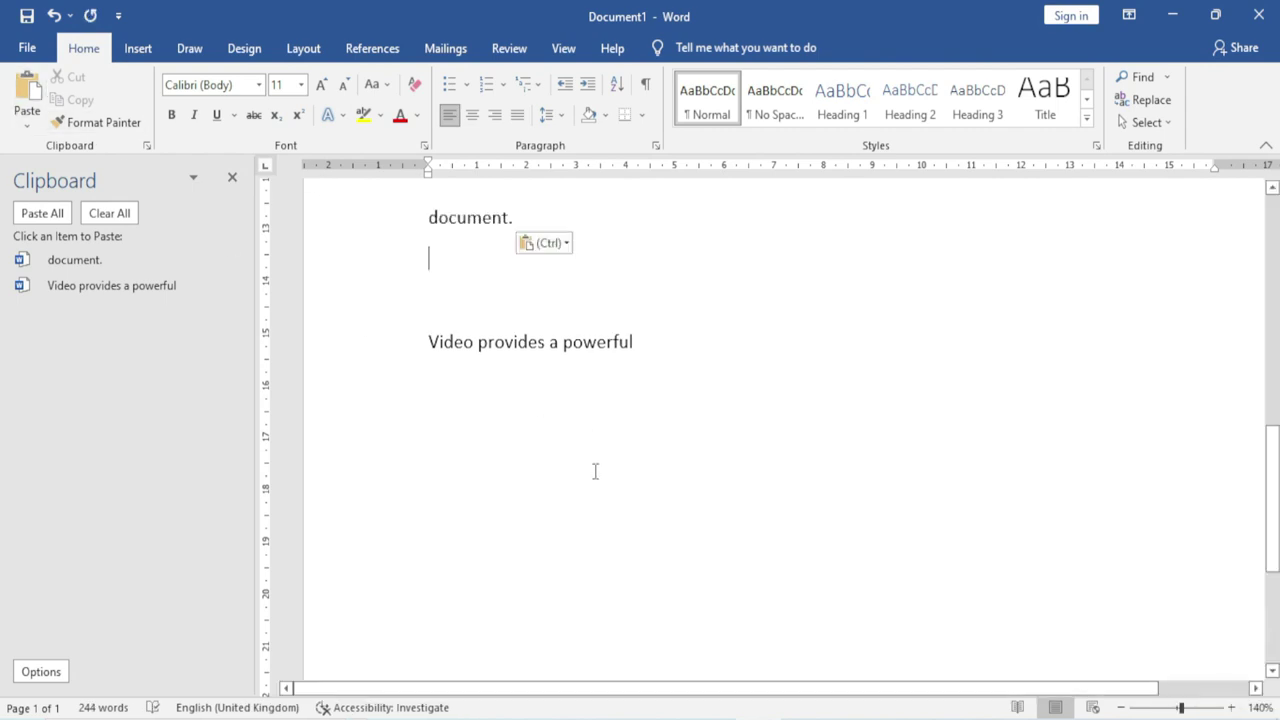
scroll(610, 471, up, 2)
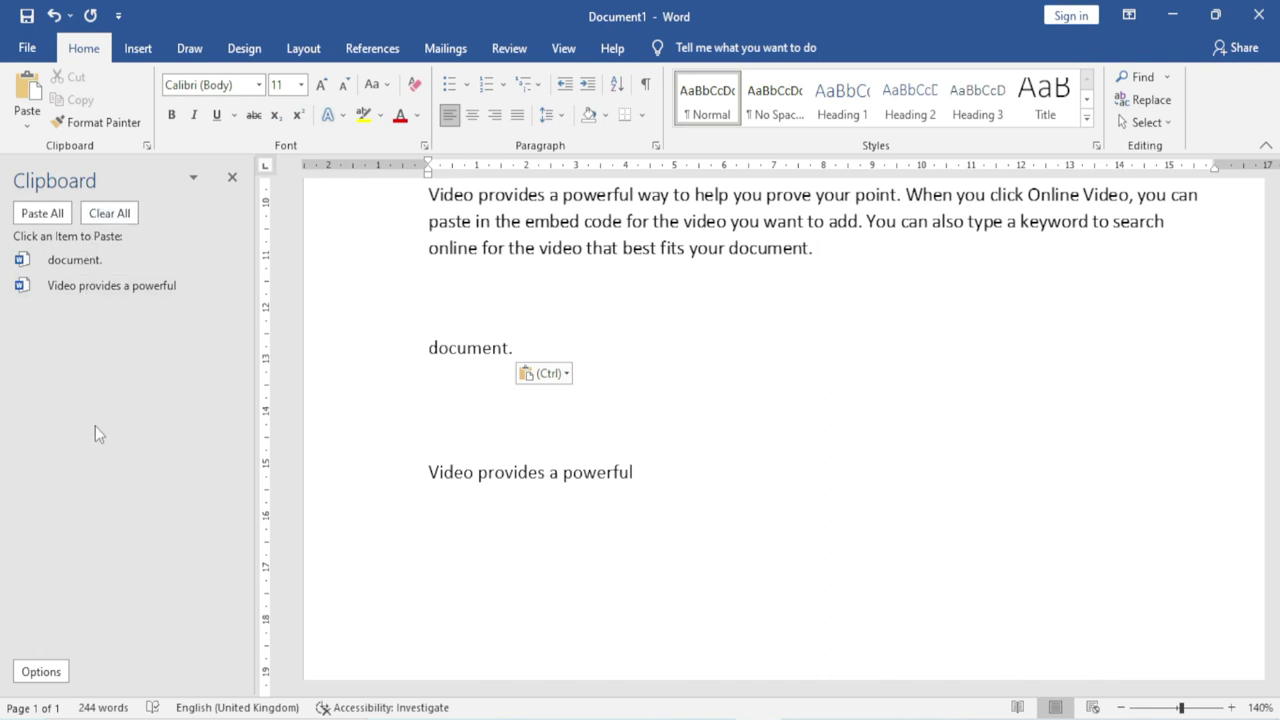
click(115, 285)
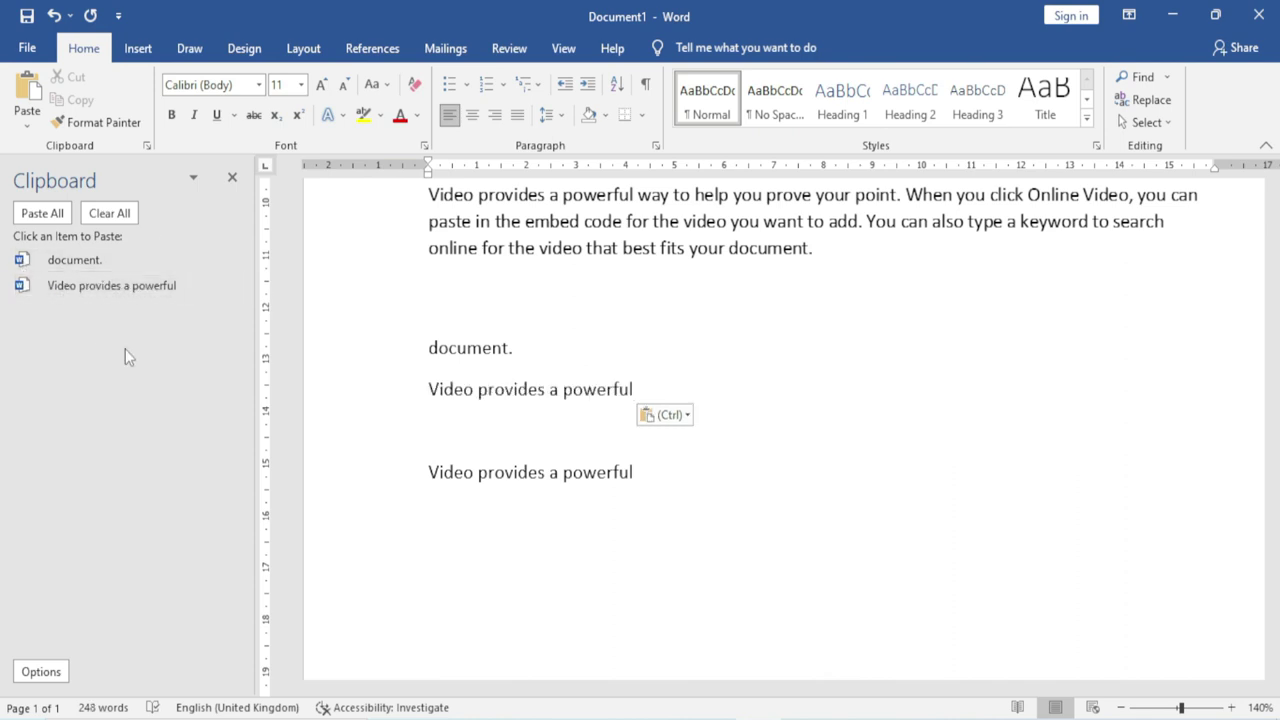